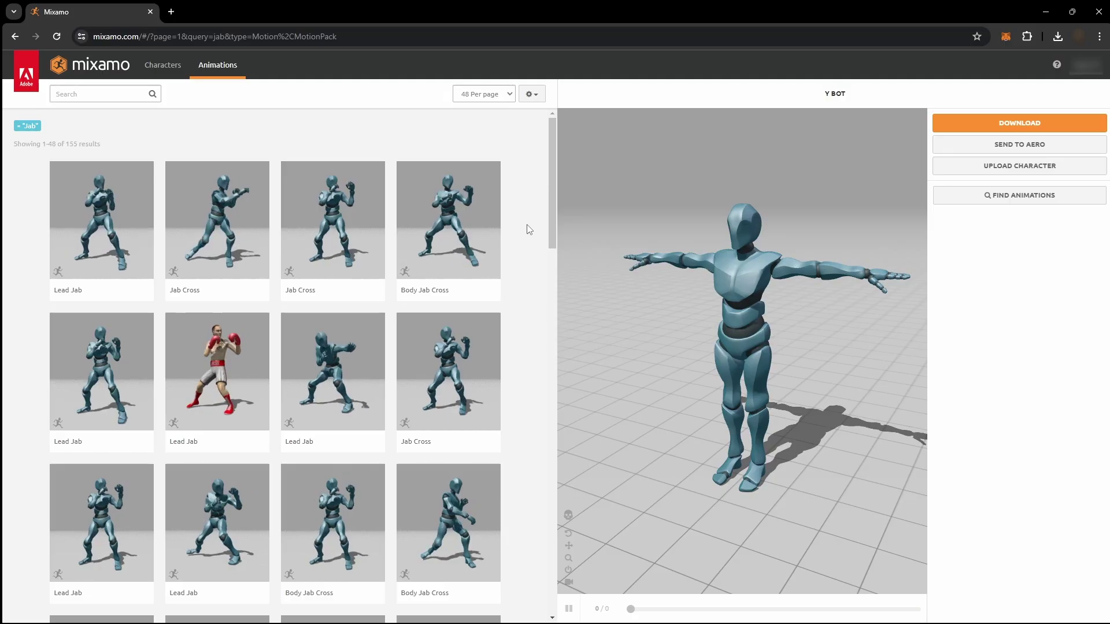
Step: Download the second Jab Cross animation on Y Bot as FBX Binary with skin, 30 frames per second and no keyframe reduction
click(228, 230)
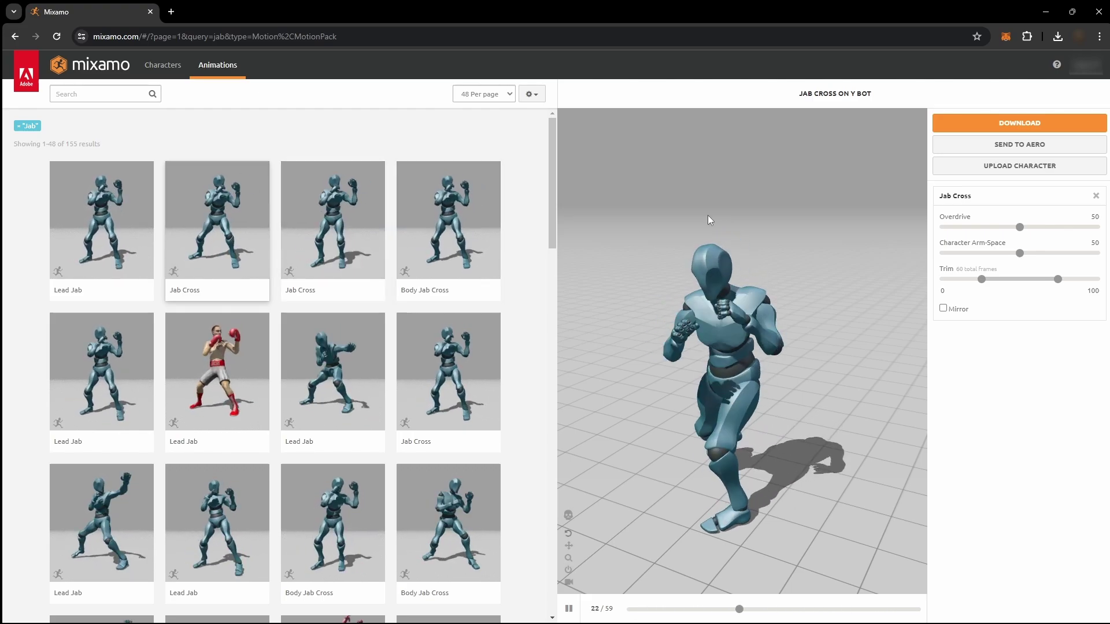
click(1010, 124)
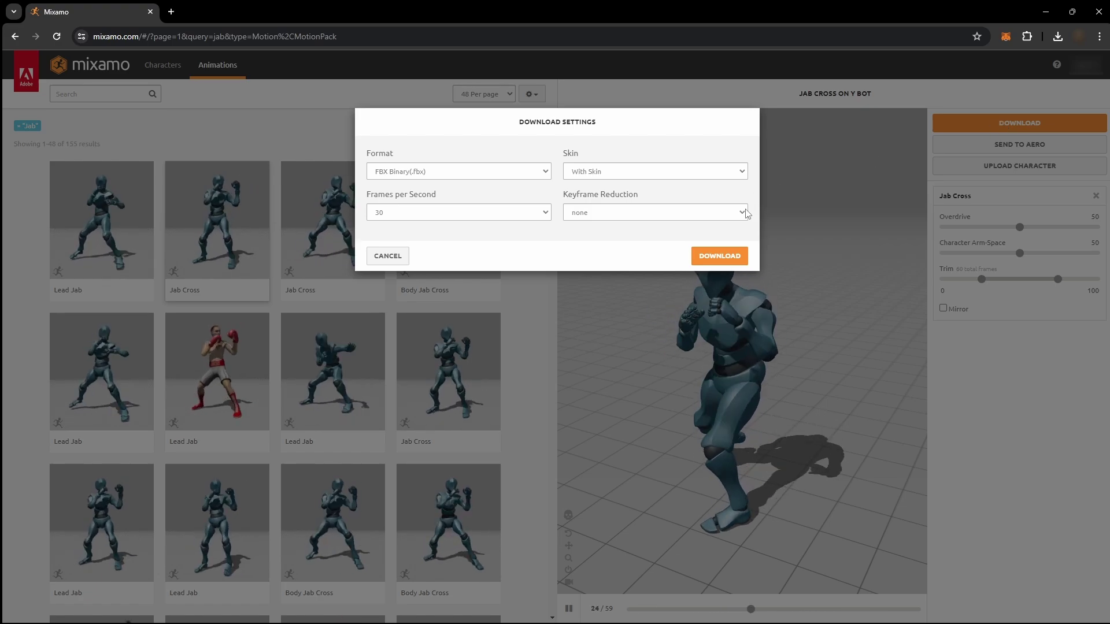
click(726, 259)
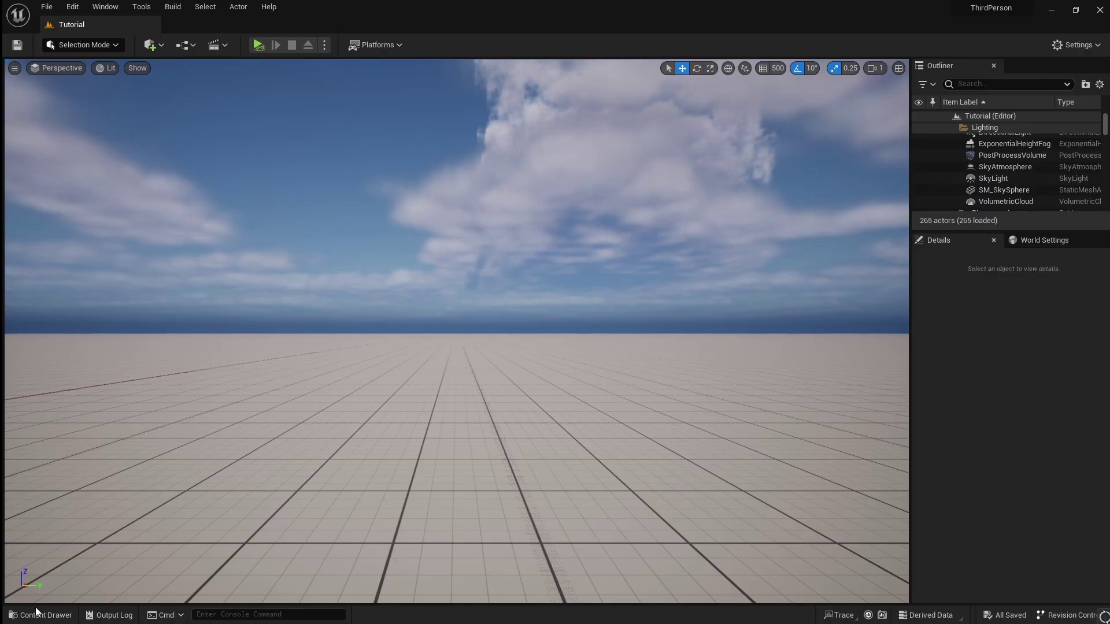
Step: In Unreal Editor, import Jab Cross.fbx with its skeletal mesh and animations into the Tutorial/Animations folder, then dismiss the message log and content browser
click(36, 611)
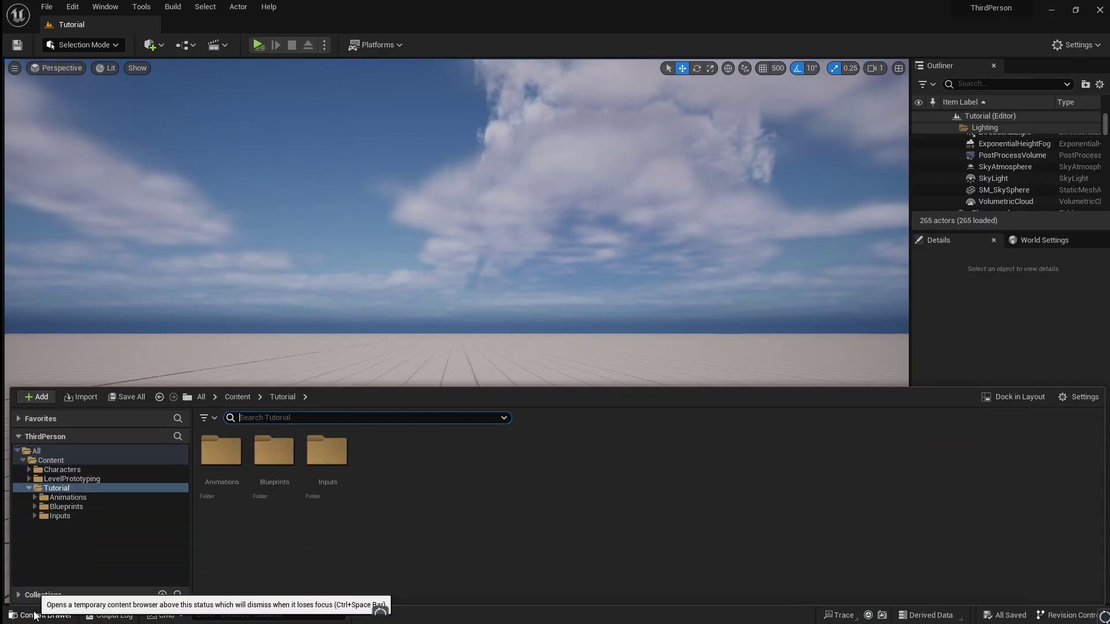
click(89, 498)
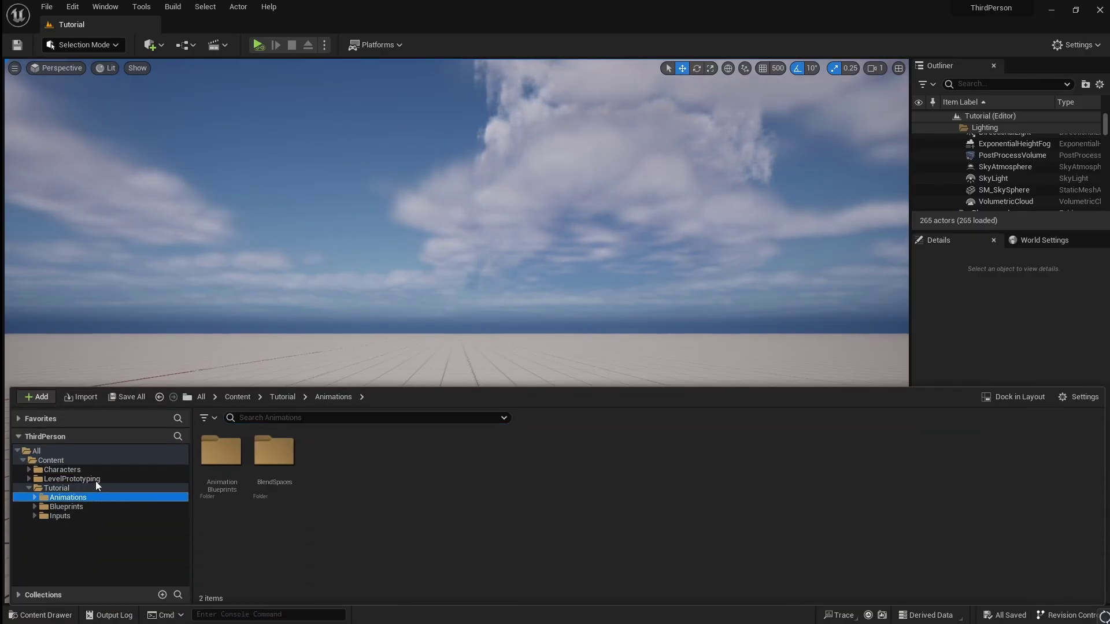
click(95, 401)
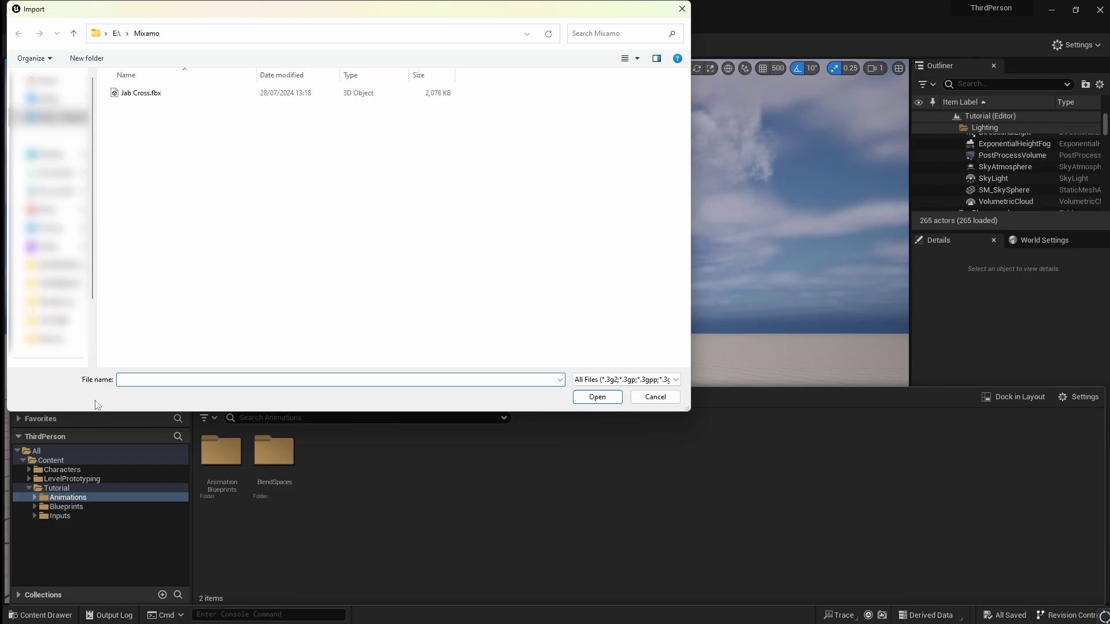
click(181, 97)
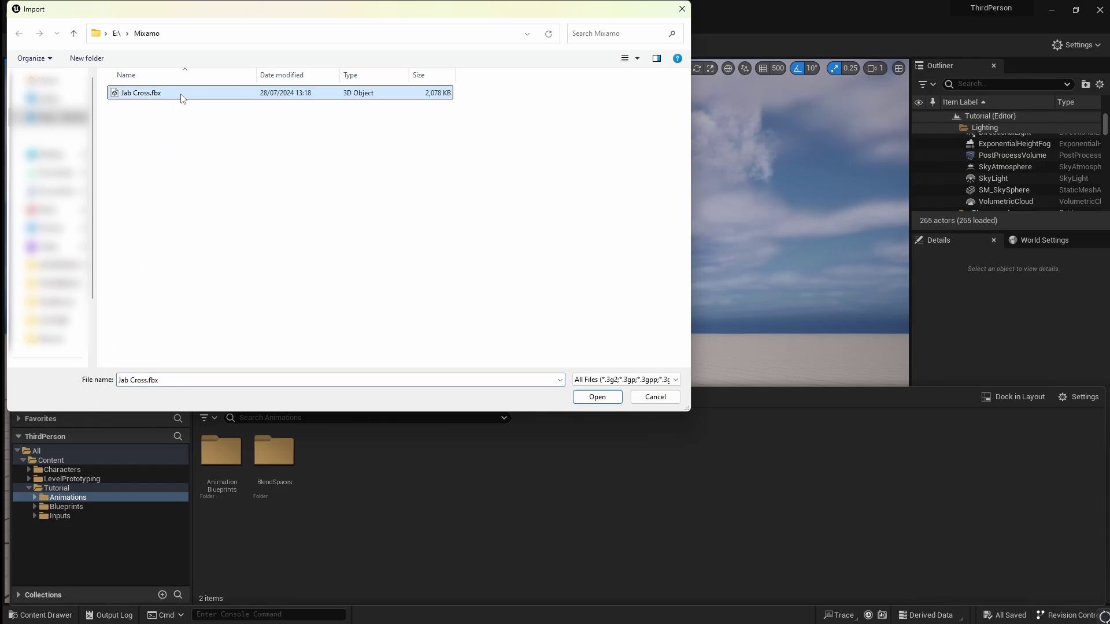
click(613, 397)
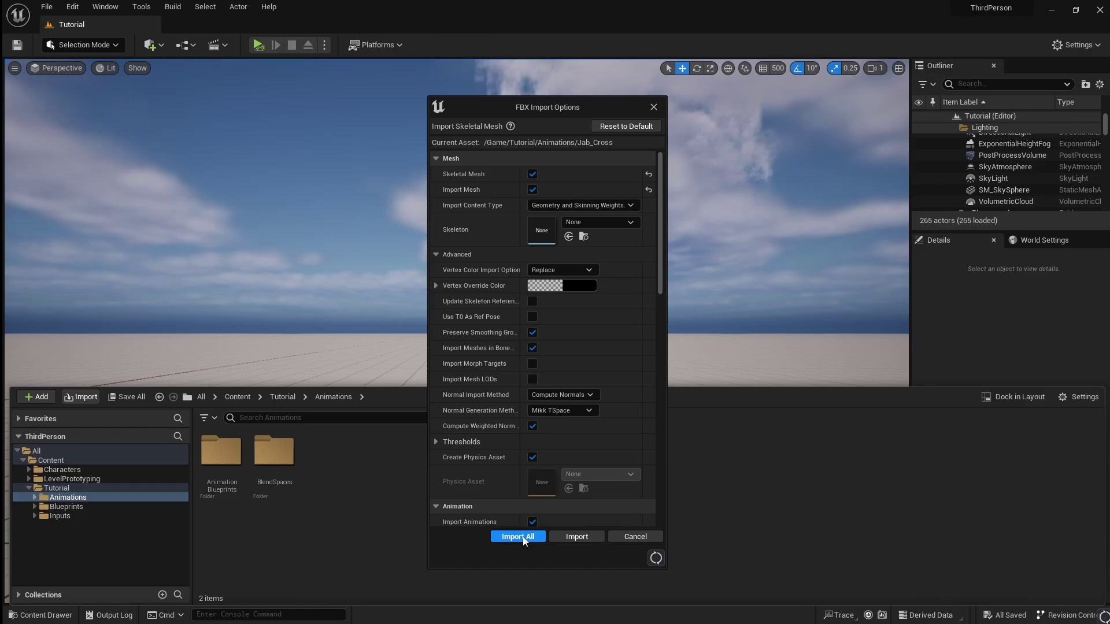
click(517, 537)
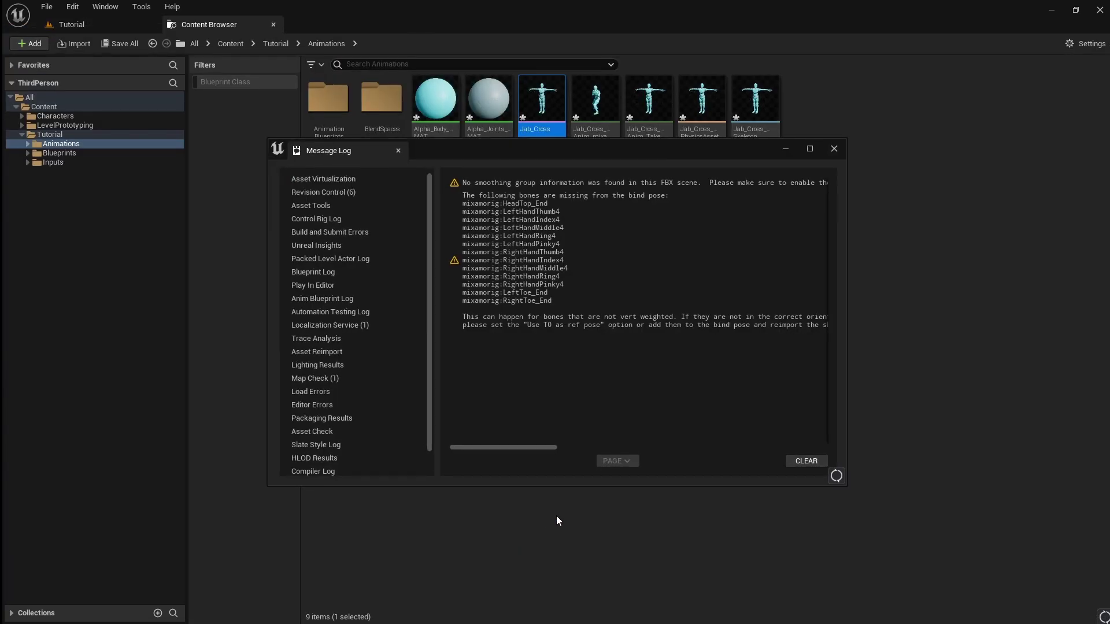
click(832, 149)
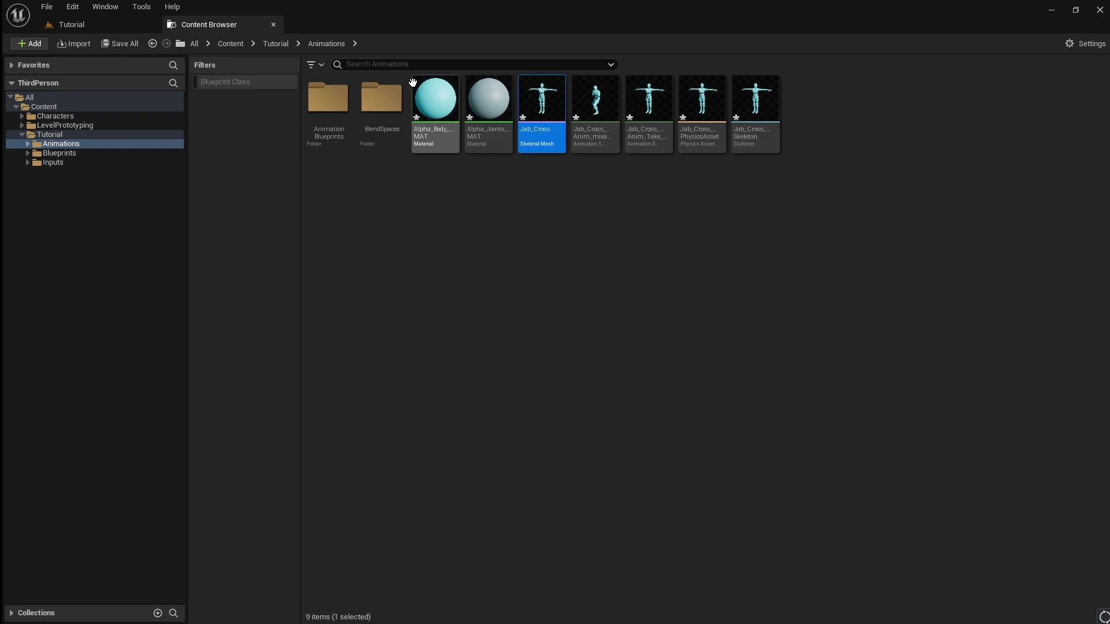
click(273, 25)
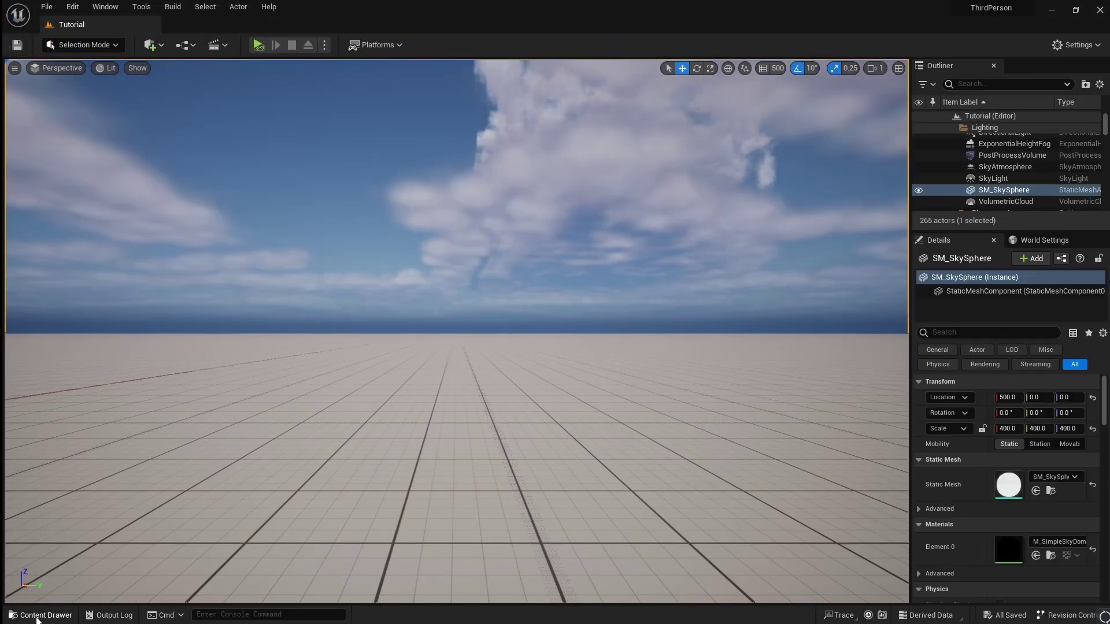
Step: Create an IK Rig asset named IKR_Mixamo in the Tutorial/Animations folder
click(41, 615)
right_click(491, 575)
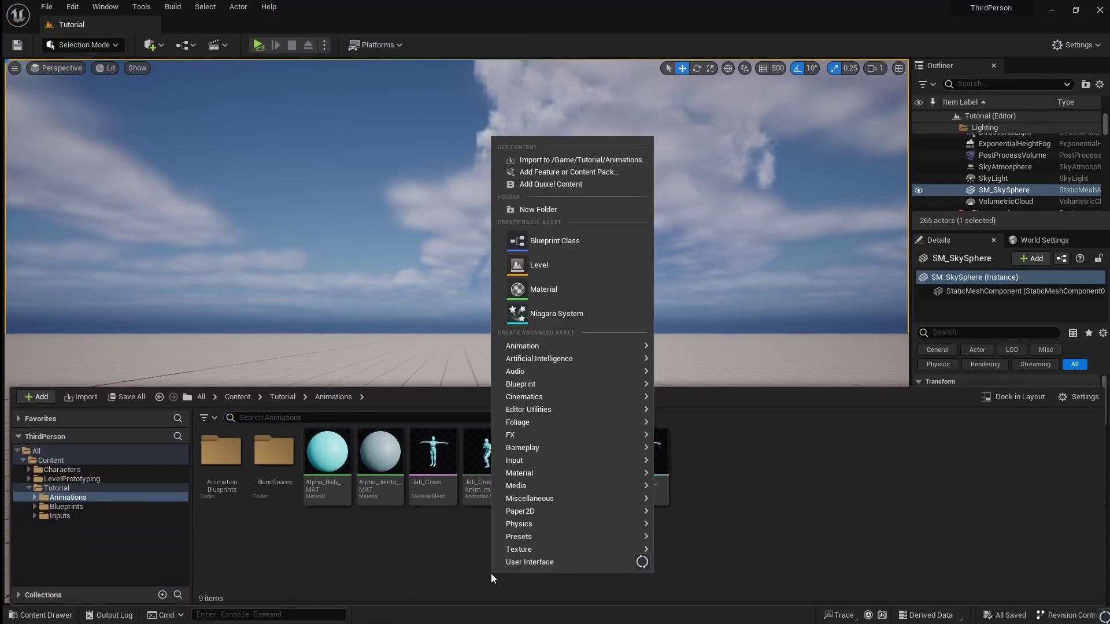
mouse_move(610, 344)
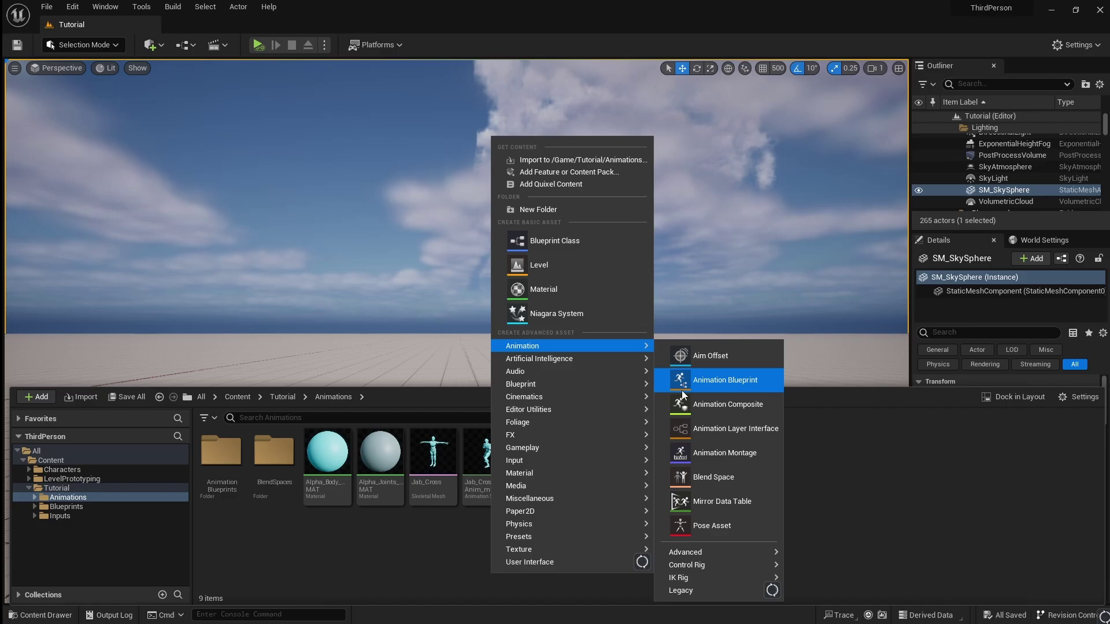
mouse_move(725, 577)
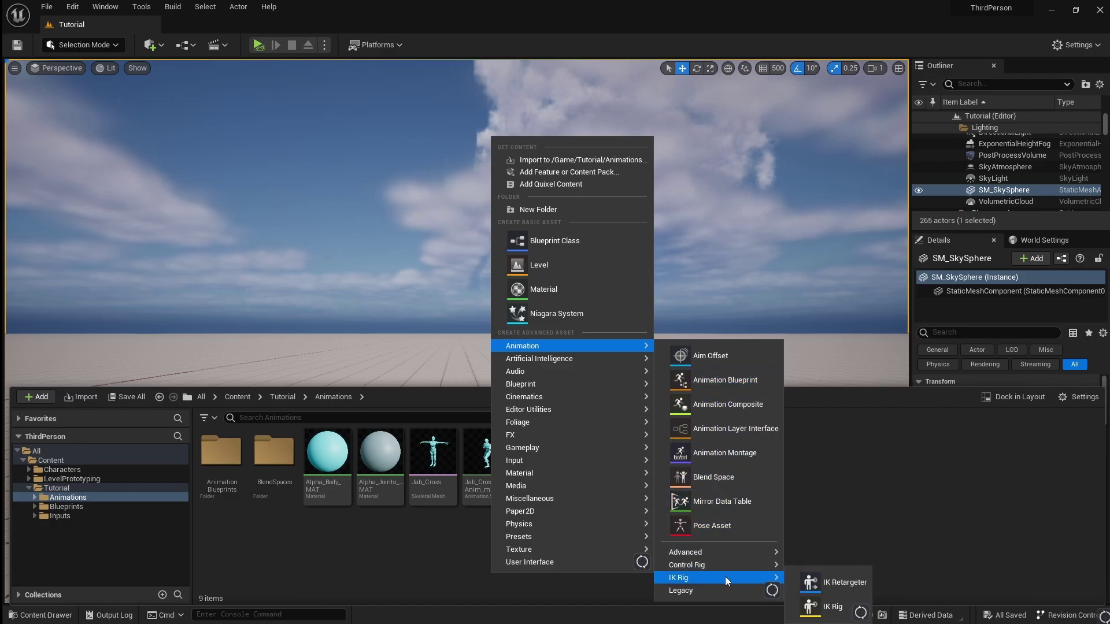
click(840, 616)
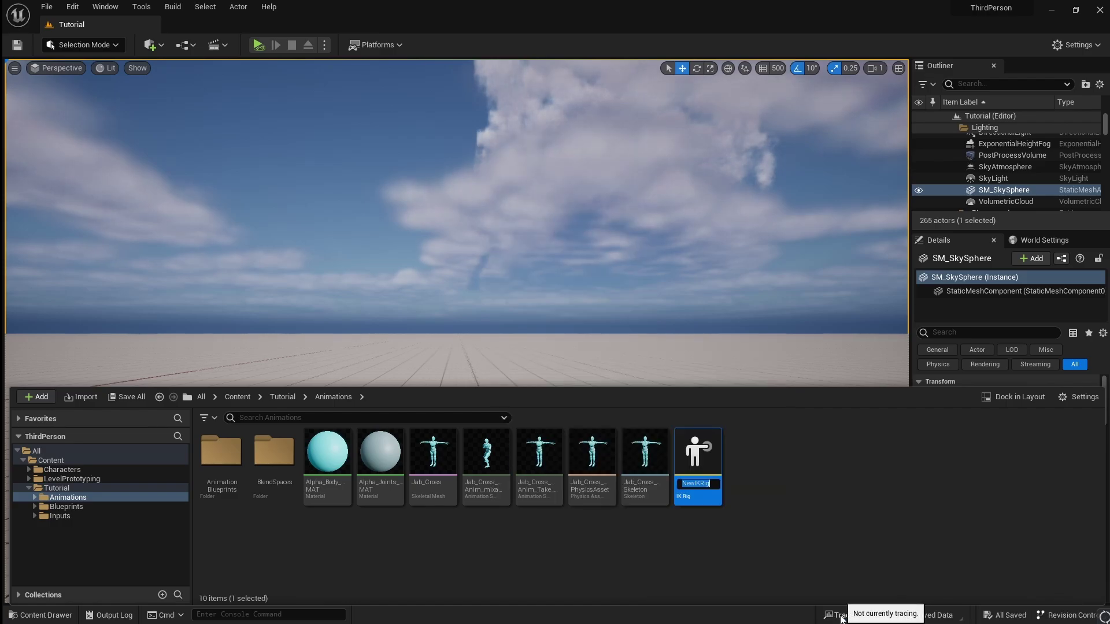
text(IKR_Mixa)
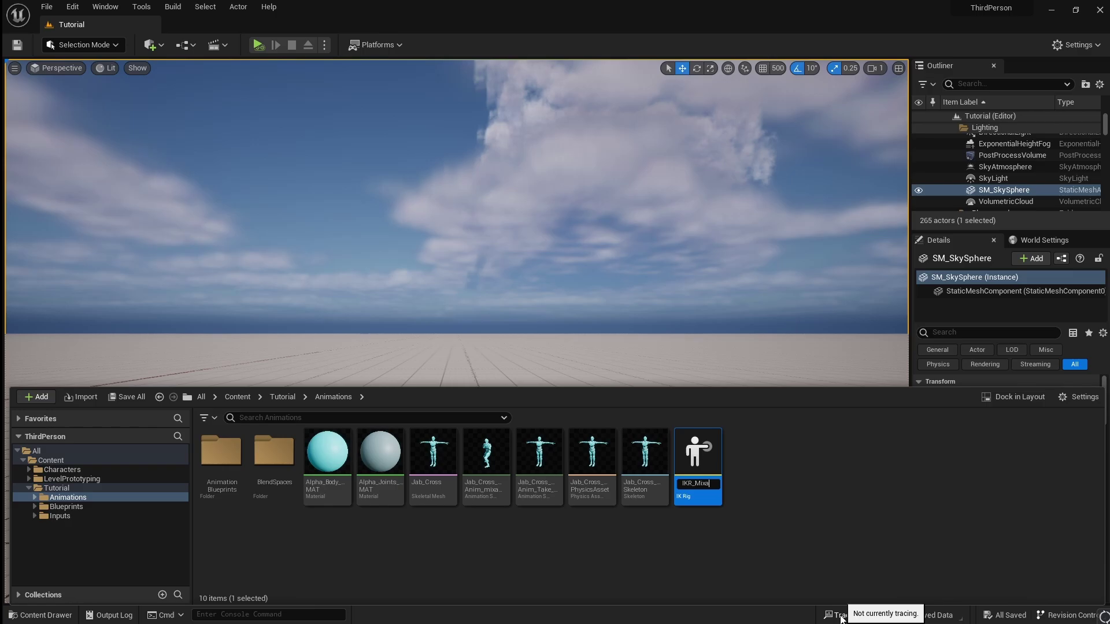
text(mo)
key(Return)
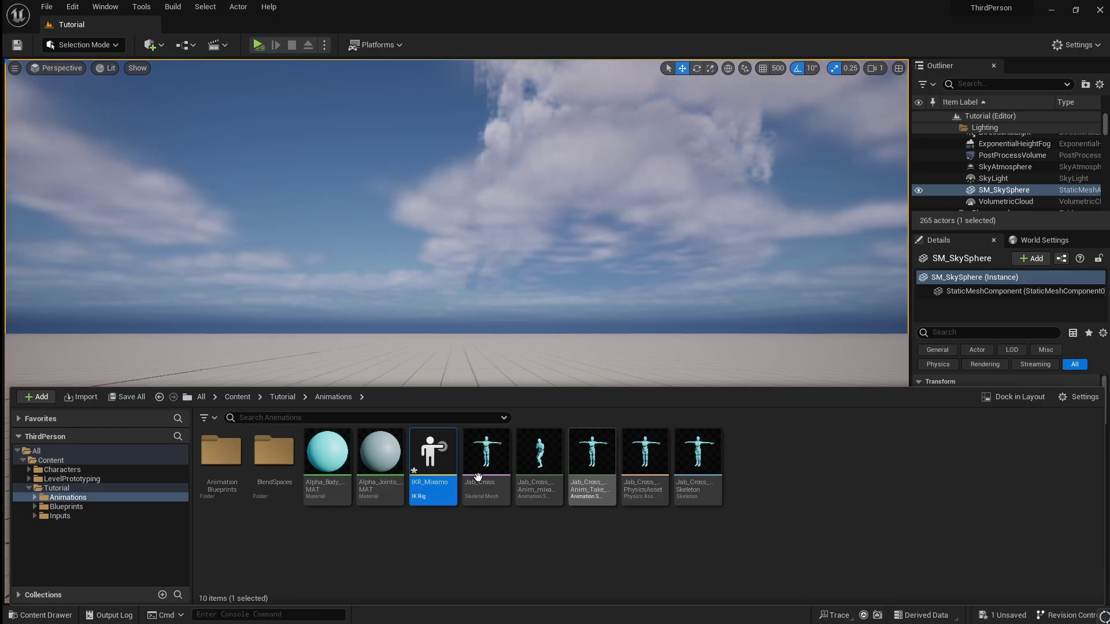
Step: Open IKR_Mixamo, assign Jab_Cross as its preview skeletal mesh, and save the rig
double_click(432, 457)
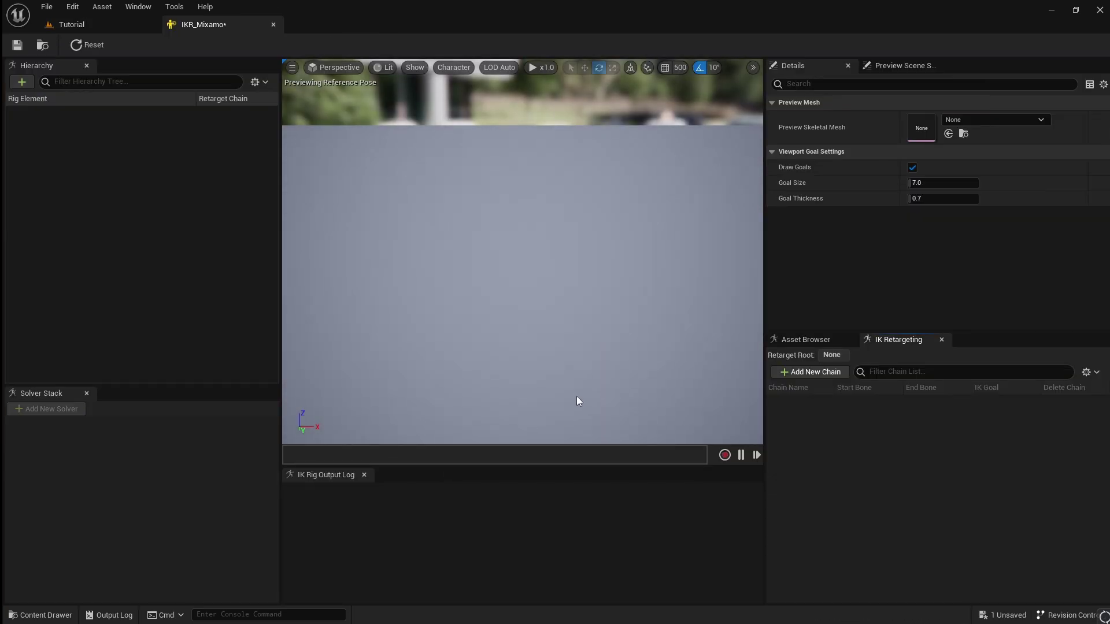
click(1020, 120)
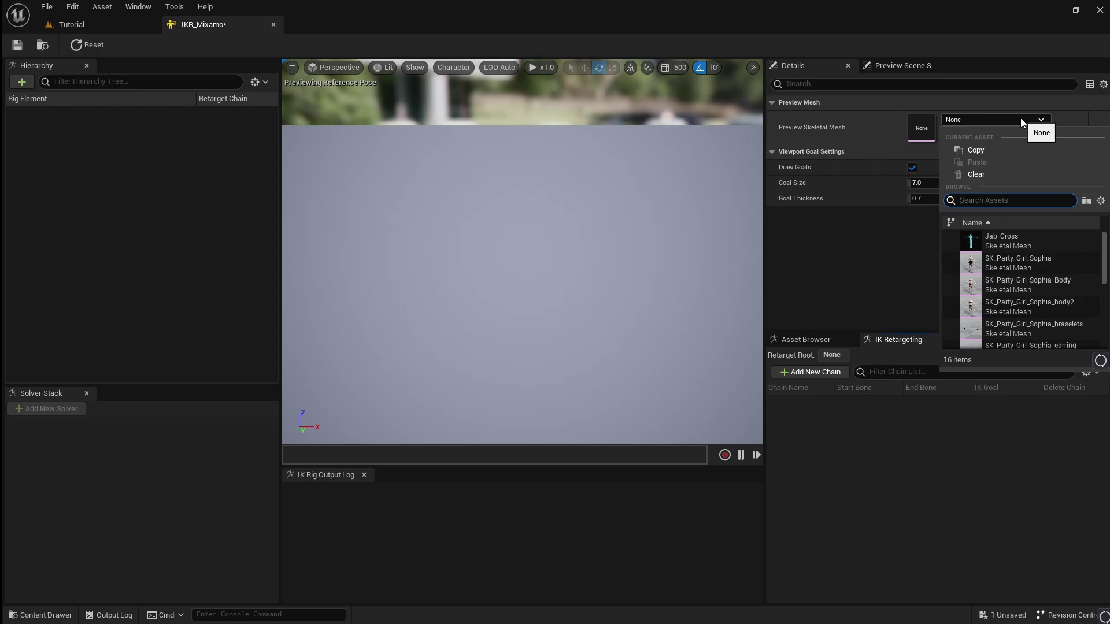
click(1032, 234)
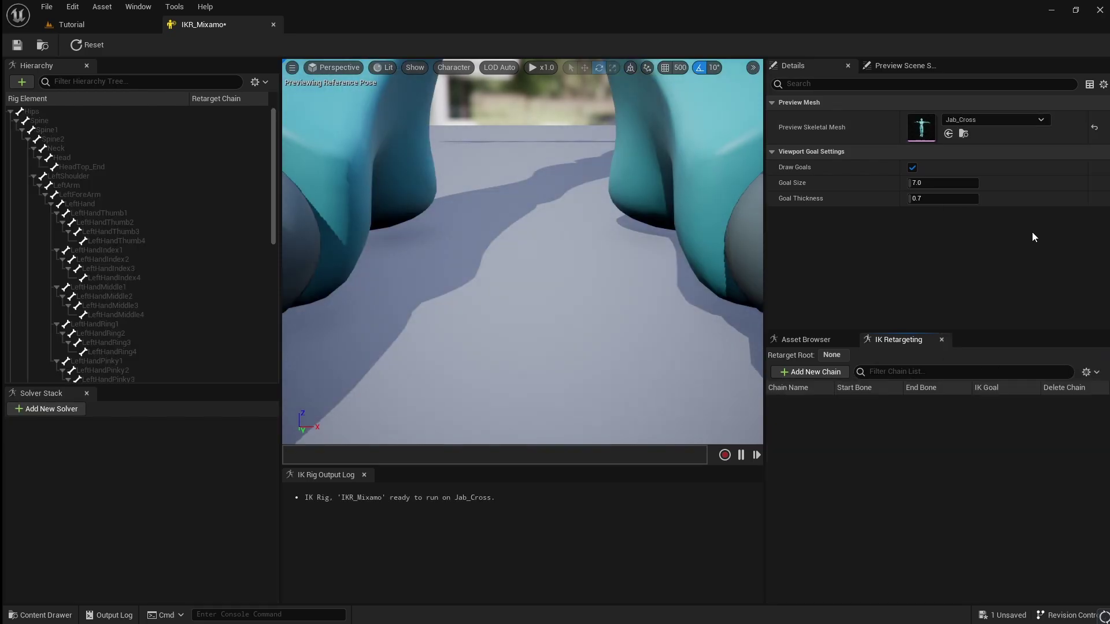
right_drag(557, 189, 557, 152)
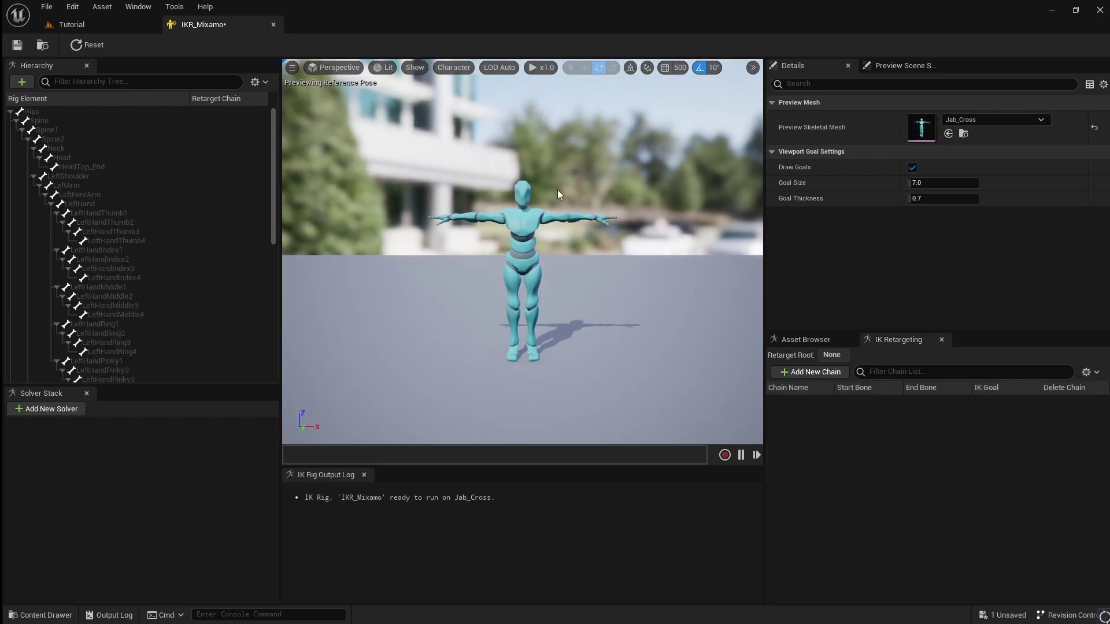
key(ctrl+s)
Step: Set the Hips bone as retarget root and add a Spine retarget chain from Spine to Spine2 without a goal
right_click(155, 111)
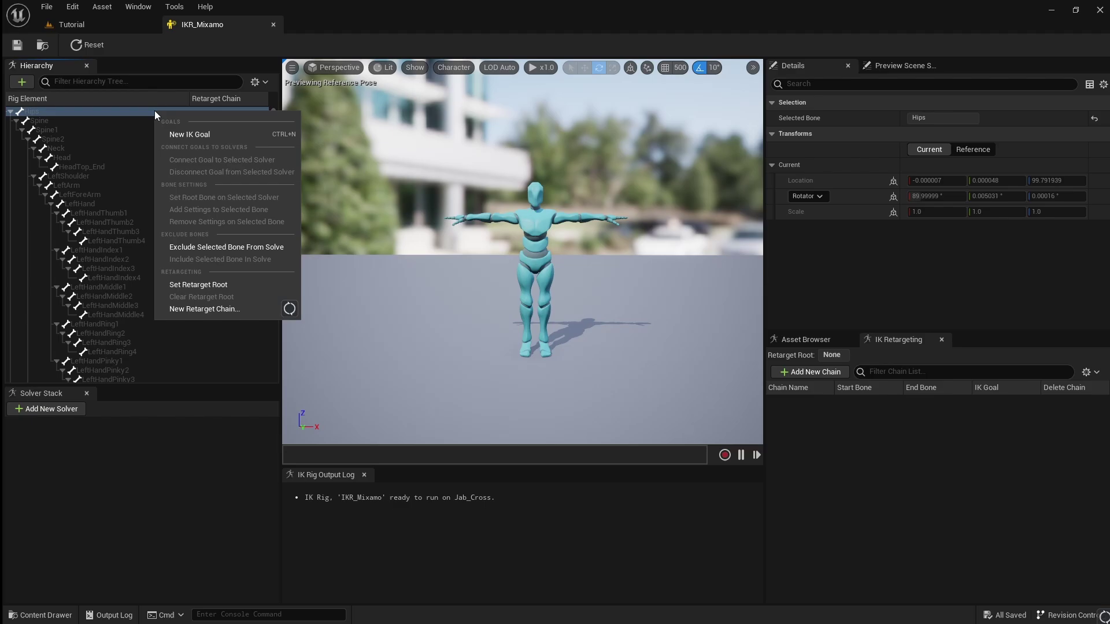
click(276, 284)
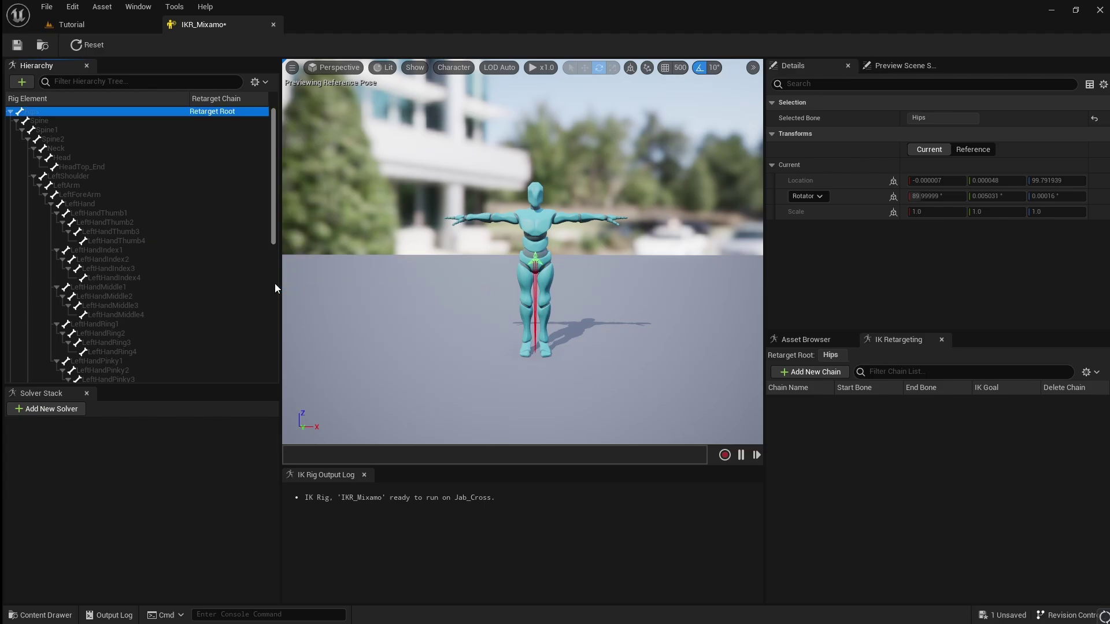
click(86, 121)
shift+click(93, 141)
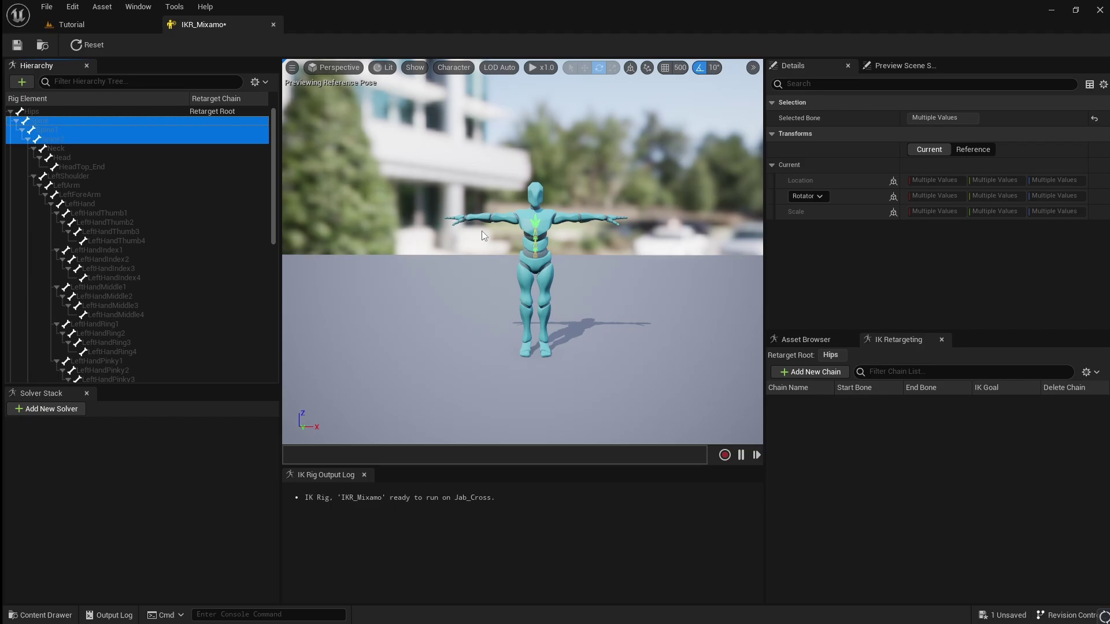
click(836, 372)
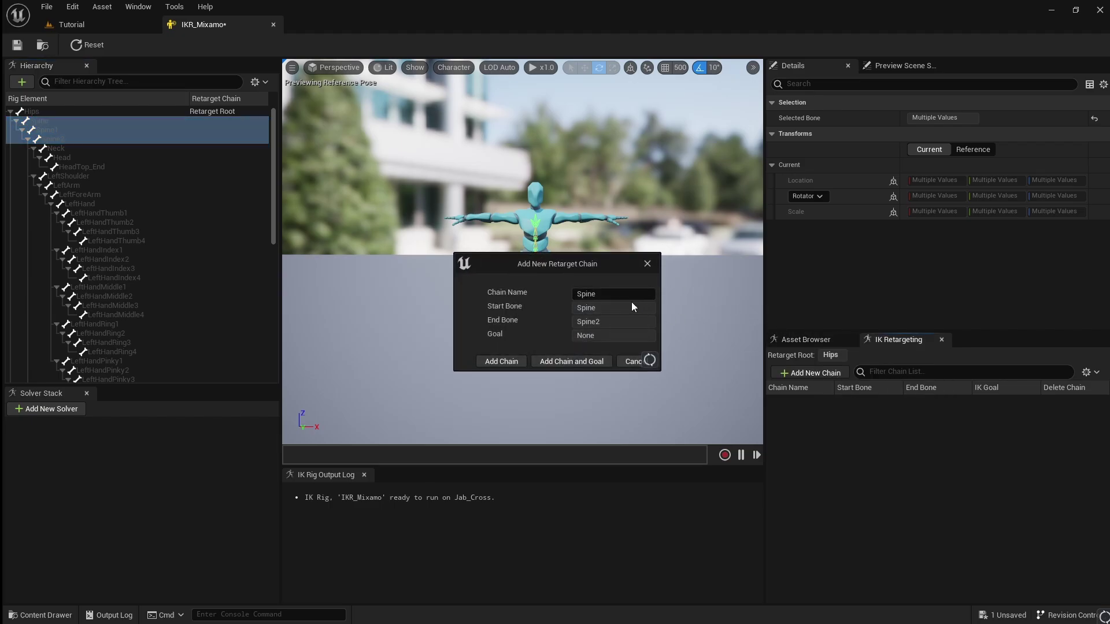
click(512, 362)
Step: Add single-bone retarget chains named Neck and Head for the Neck and Head bones, without goals
click(145, 148)
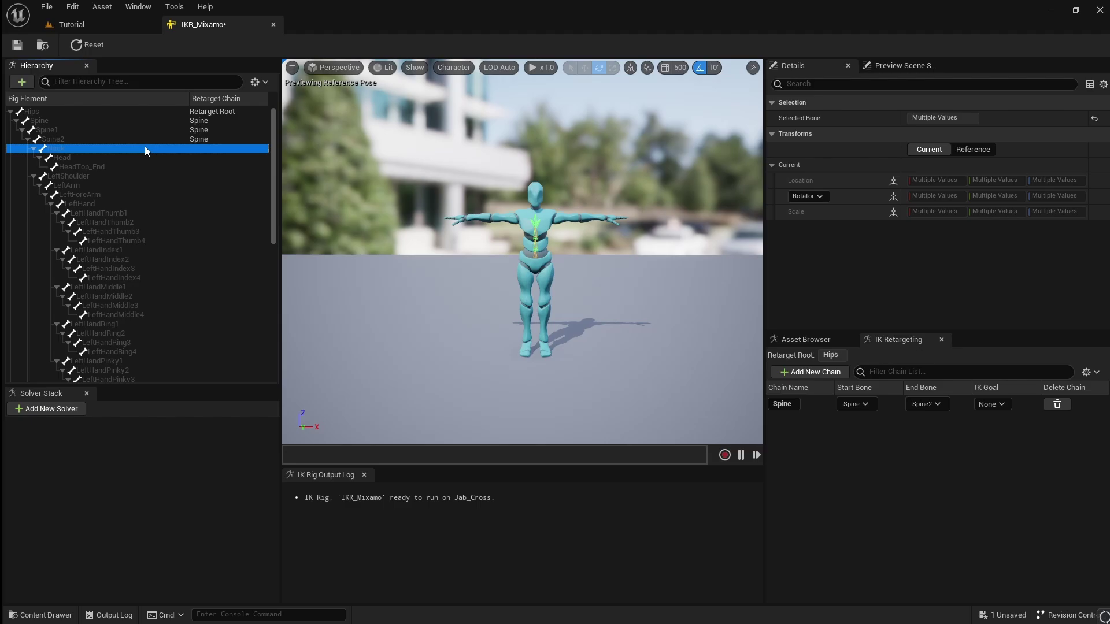
click(790, 371)
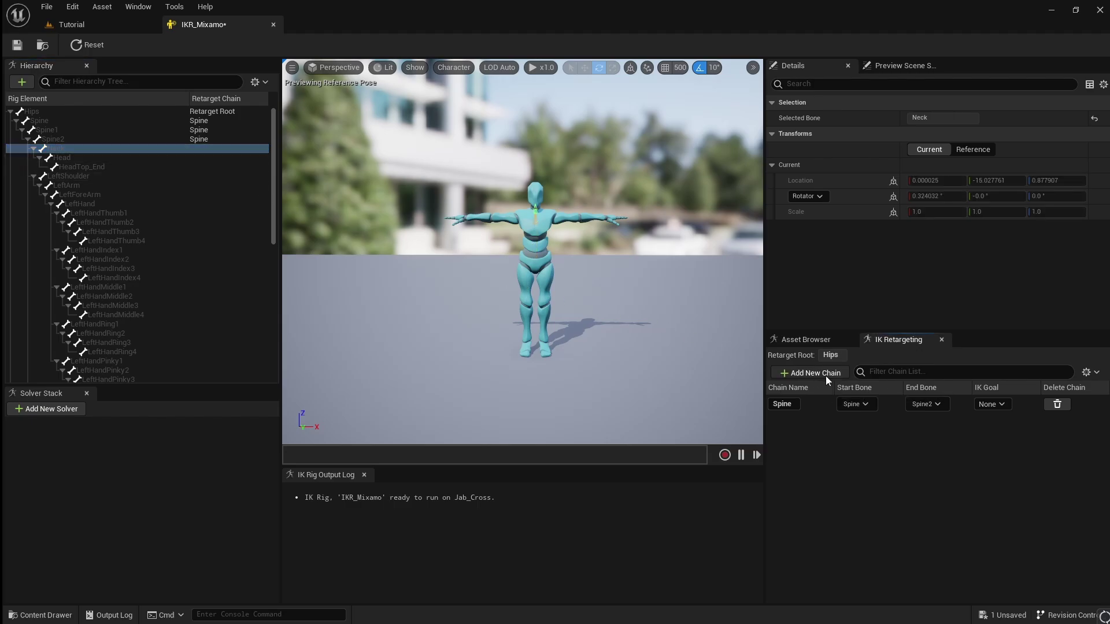
click(501, 362)
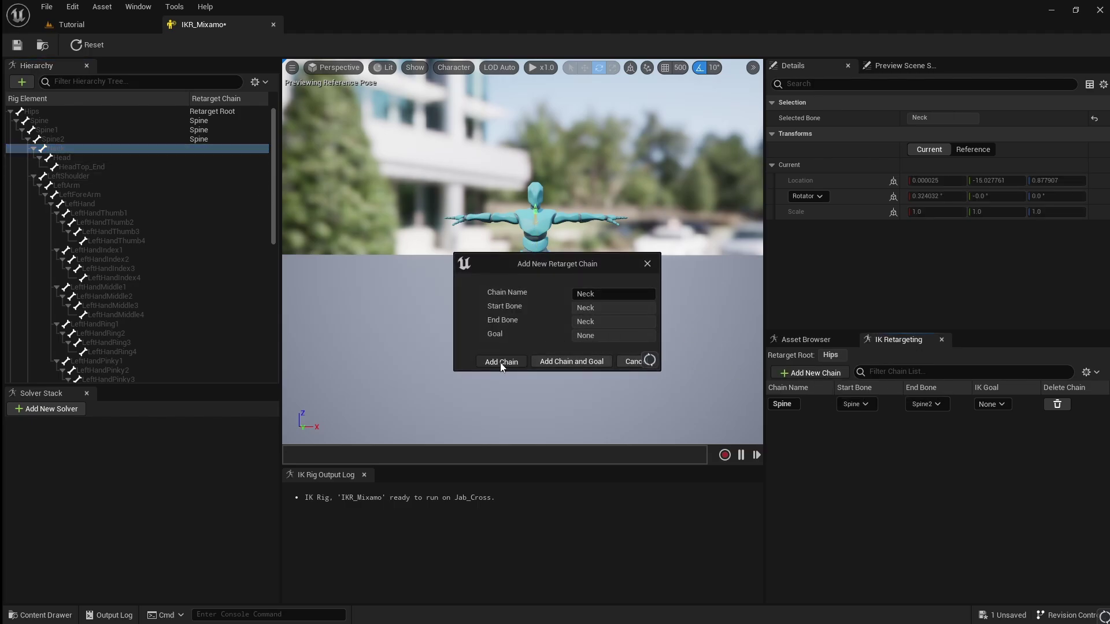
click(536, 194)
click(812, 372)
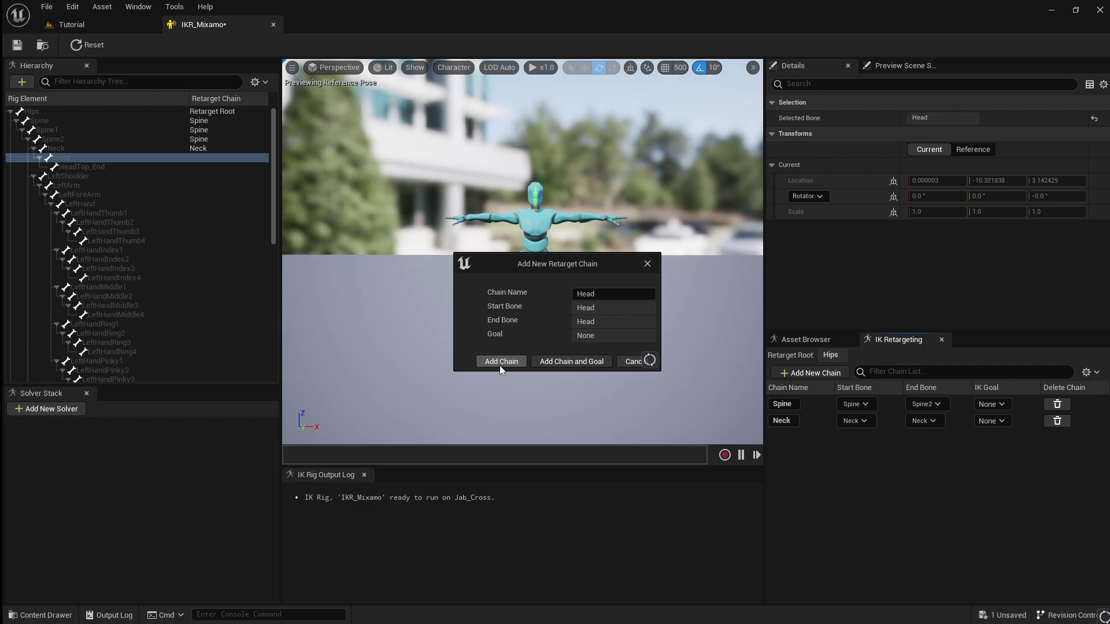
click(500, 362)
Step: Add a LeftShoulder retarget chain for the left shoulder bone and a LeftArm chain from LeftArm to LeftHand, without goals
click(543, 219)
click(812, 372)
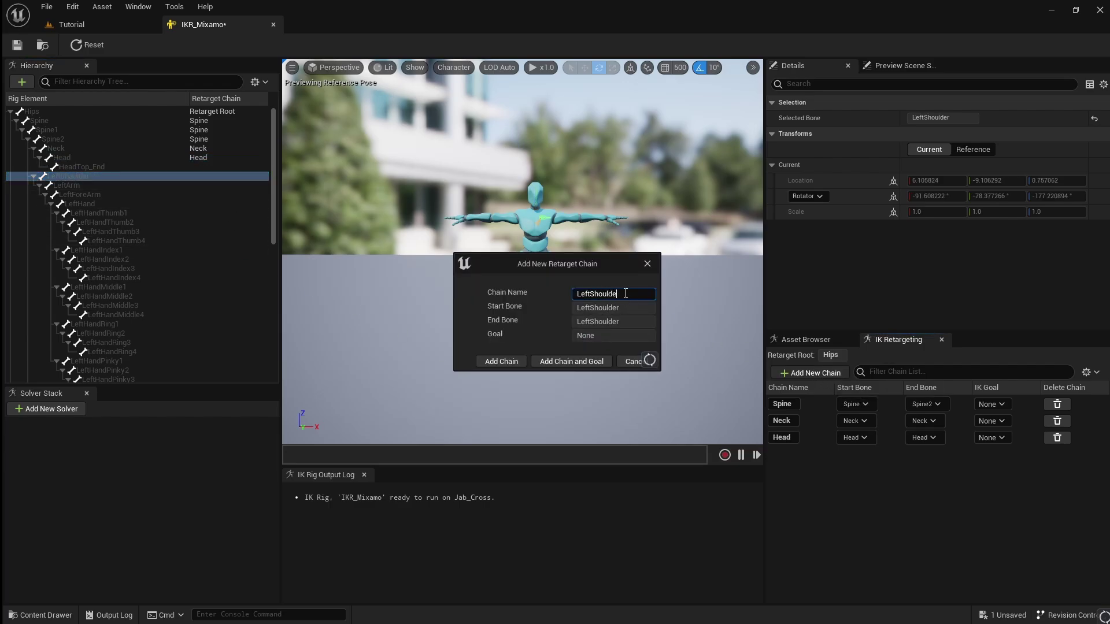
click(522, 360)
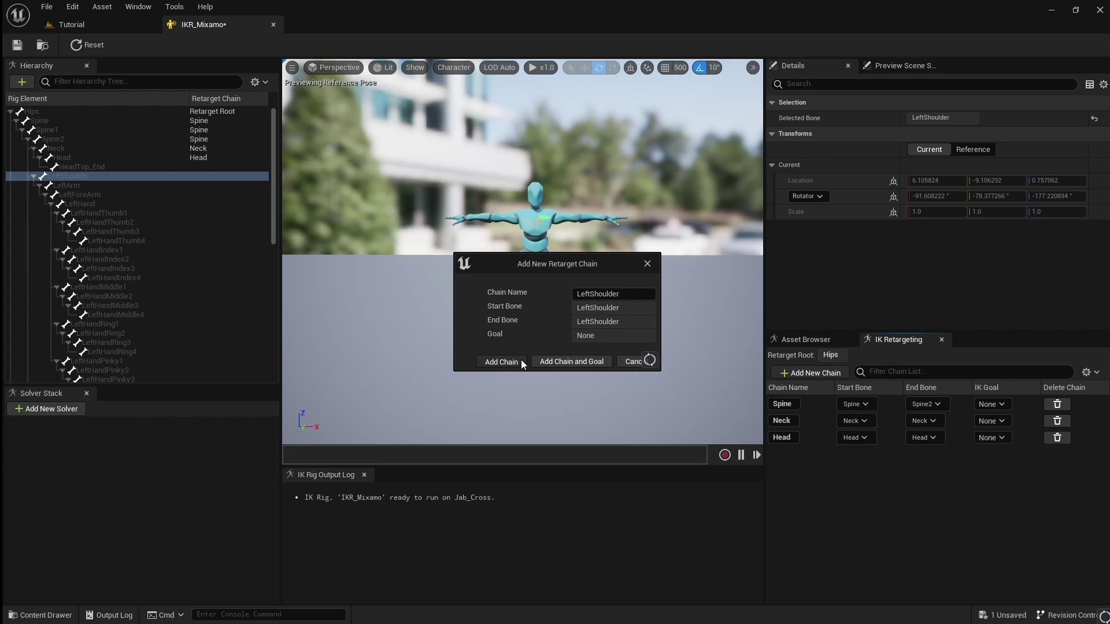
click(155, 185)
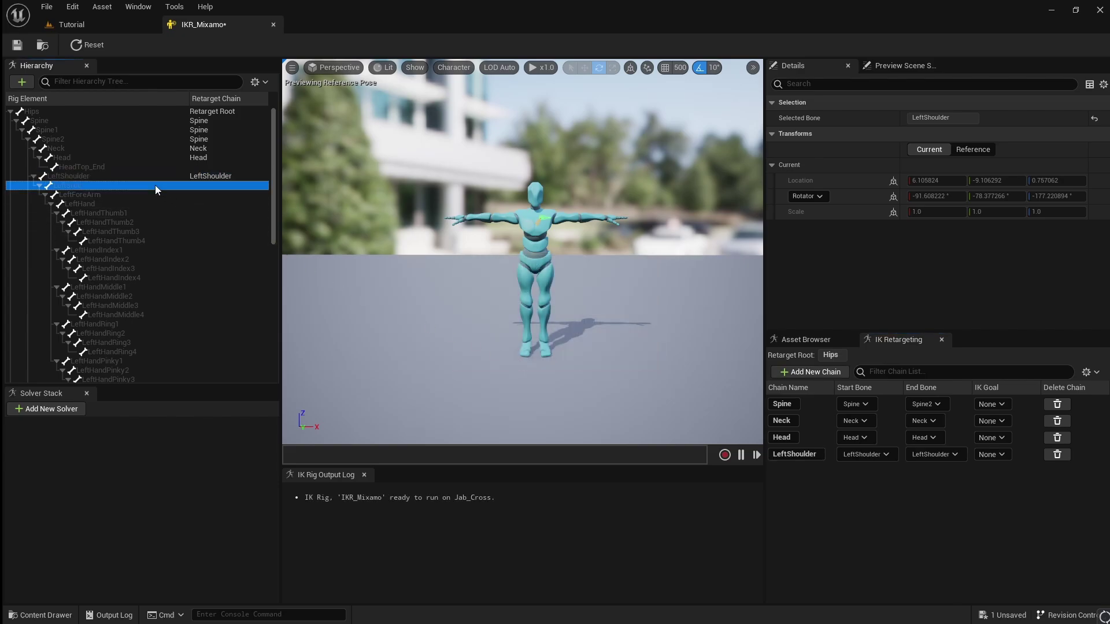
shift+click(160, 206)
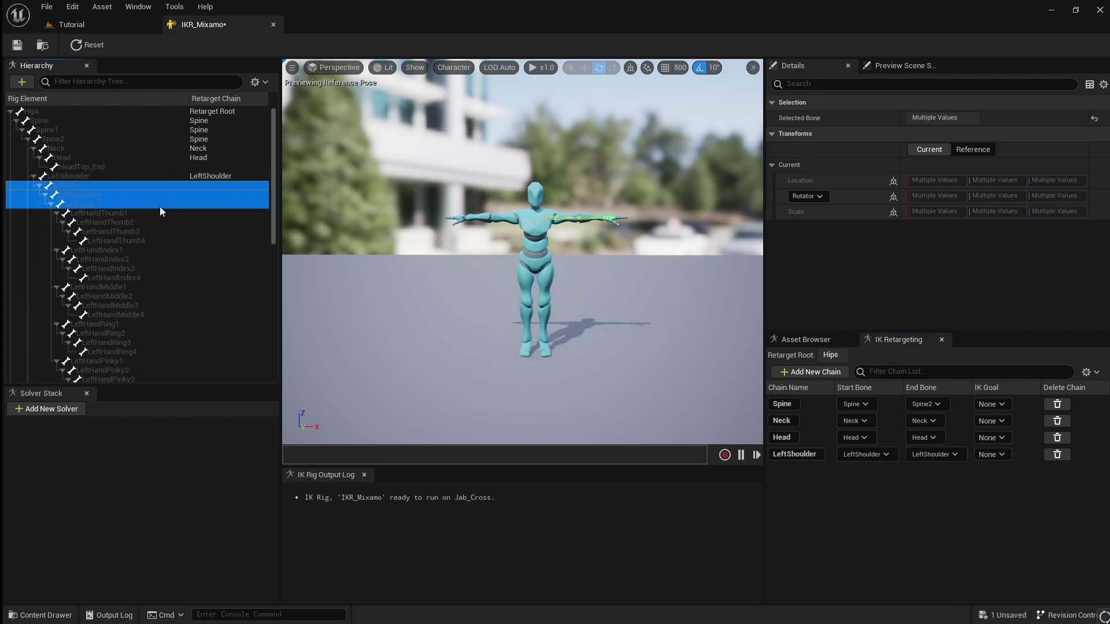
click(809, 372)
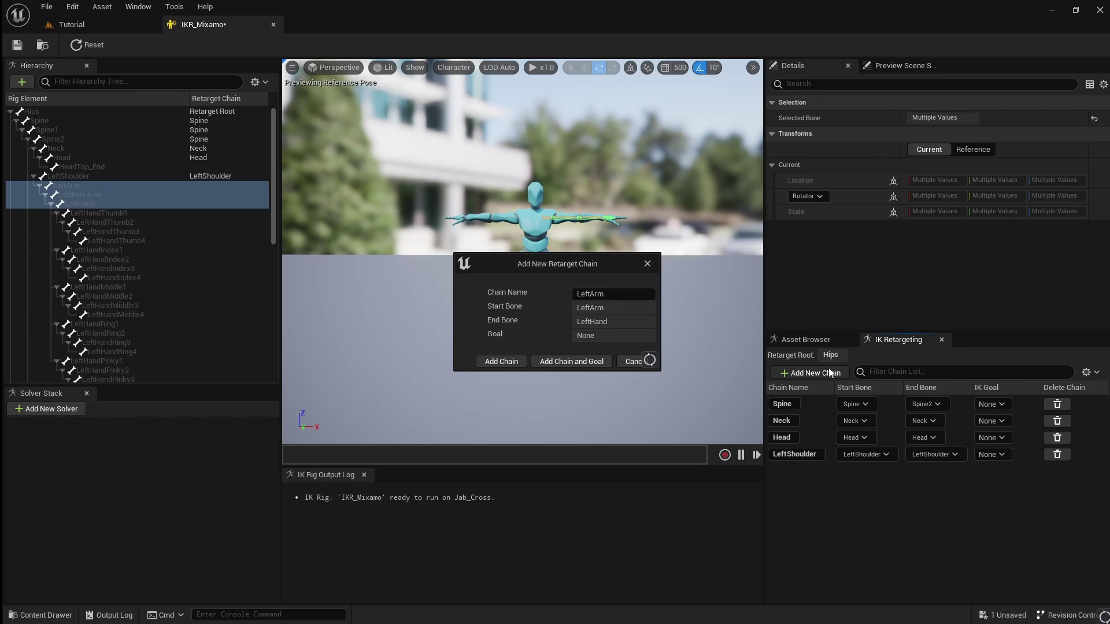
click(503, 362)
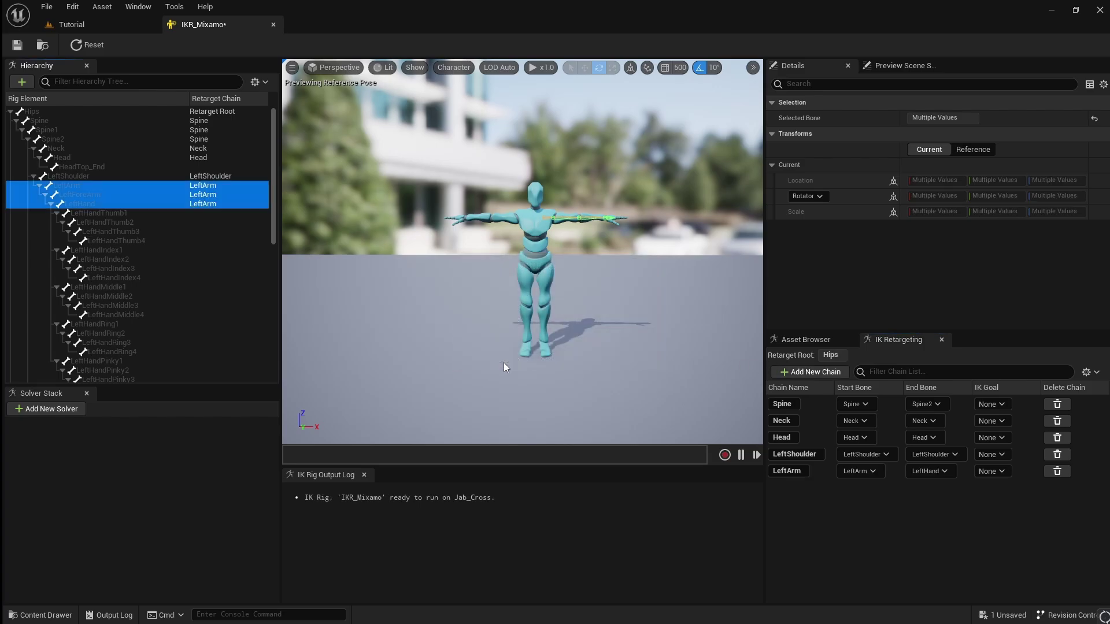
Step: Add a LeftThumb retarget chain from LeftHandThumb1 to LeftHandThumb4 without a goal
click(150, 213)
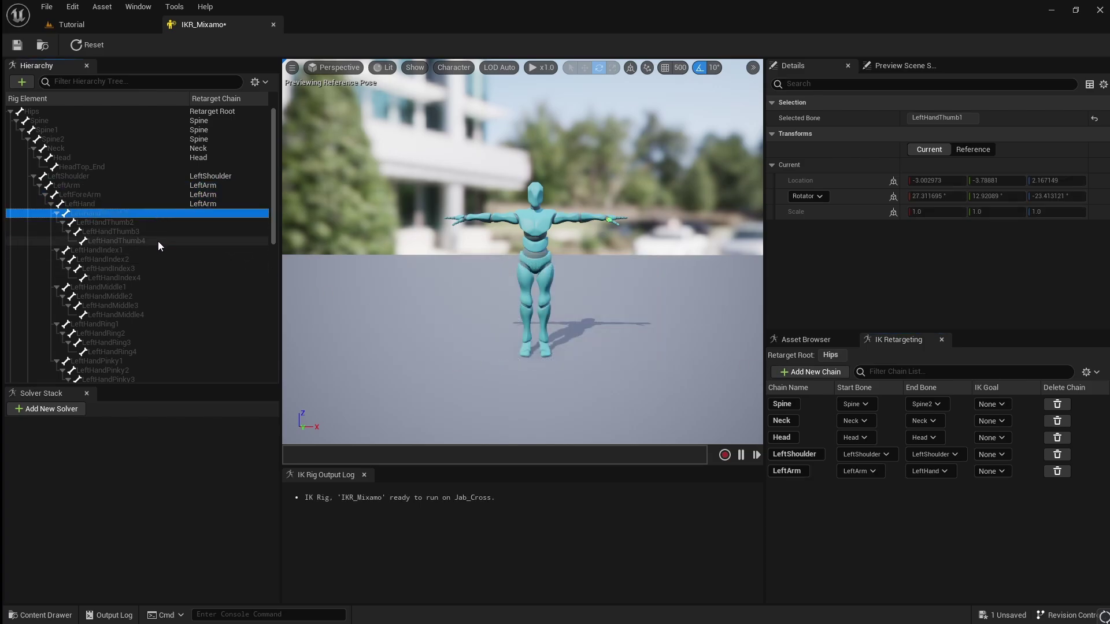
shift+click(158, 241)
click(830, 371)
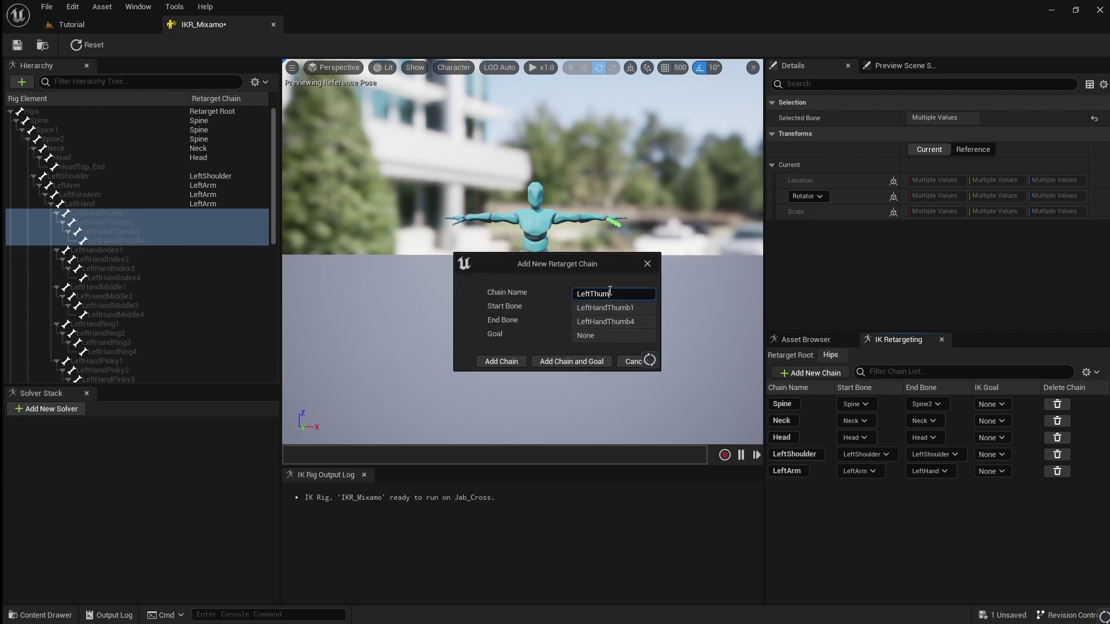
text(LeftThumb)
click(493, 364)
Step: Add a LeftIndex retarget chain from LeftHandIndex1 to LeftHandIndex4 without a goal
click(143, 250)
shift+click(113, 278)
click(811, 372)
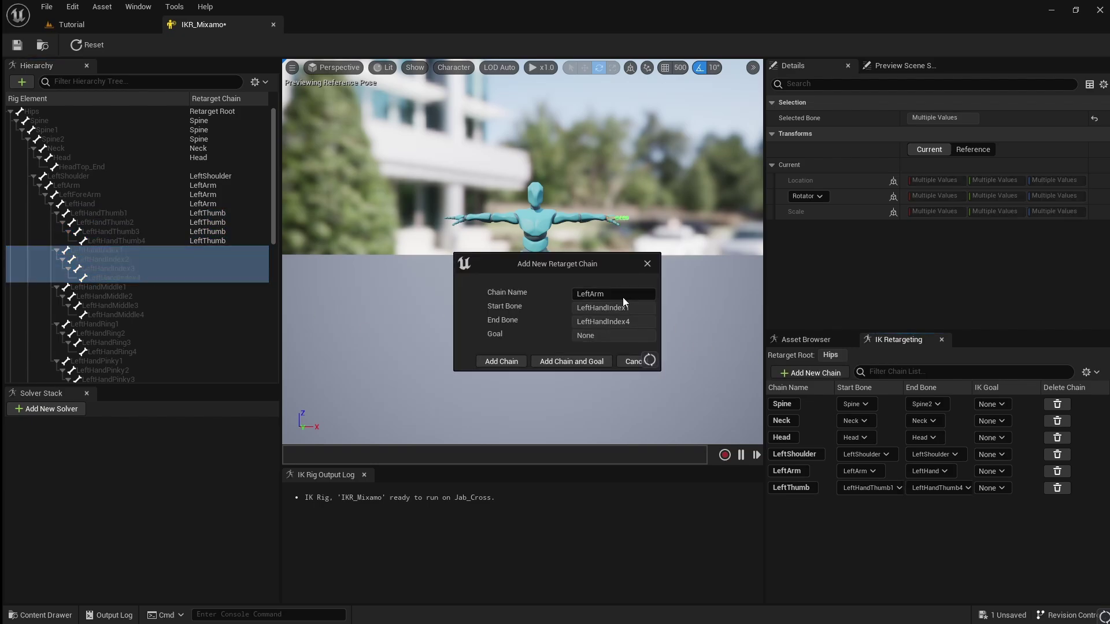
text(LeftIndex)
click(498, 361)
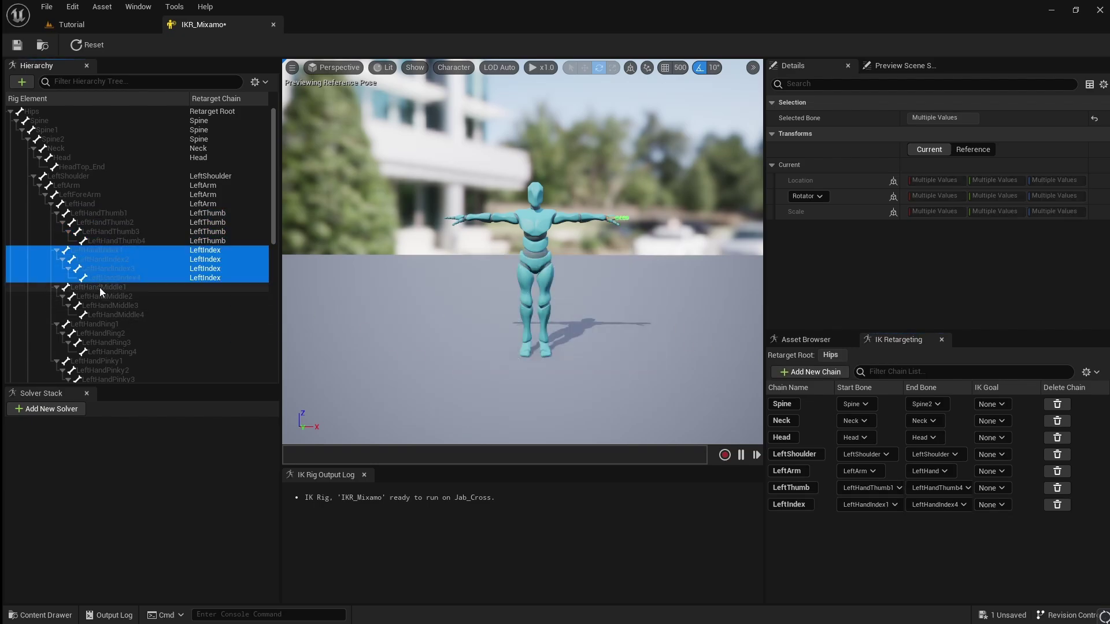
Step: Add a LeftMiddle retarget chain from LeftHandMiddle1 to LeftHandMiddle4 without a goal
click(100, 287)
shift+click(137, 315)
click(815, 373)
click(605, 294)
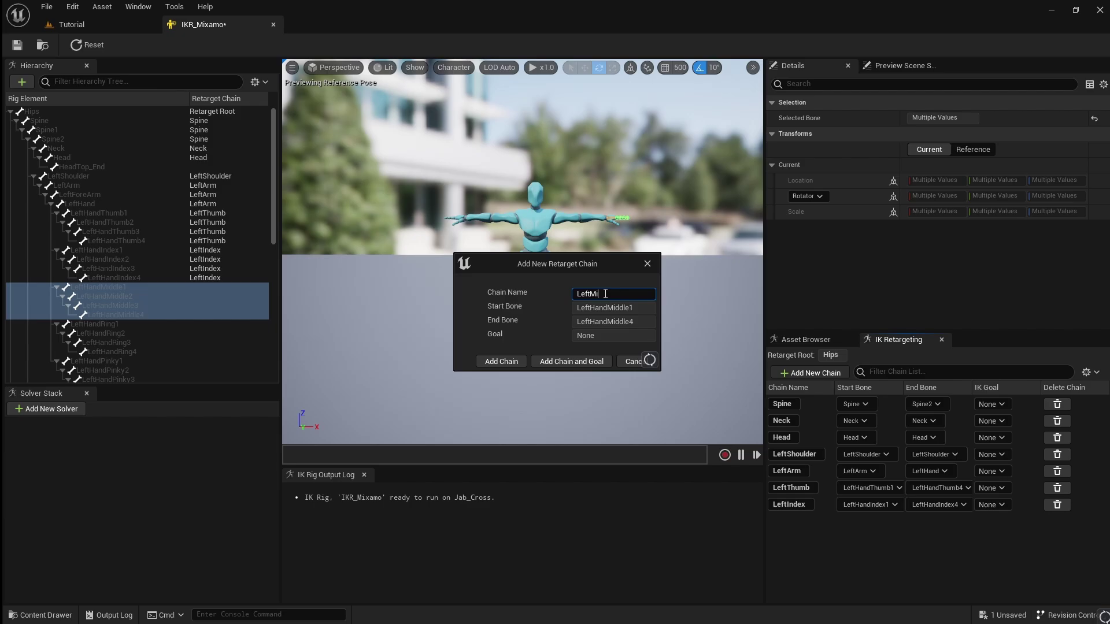
text(LeftMiddle)
click(498, 362)
Step: Add a LeftRing retarget chain from LeftHandRing1 to LeftHandRing4 without a goal
click(98, 324)
shift+click(210, 351)
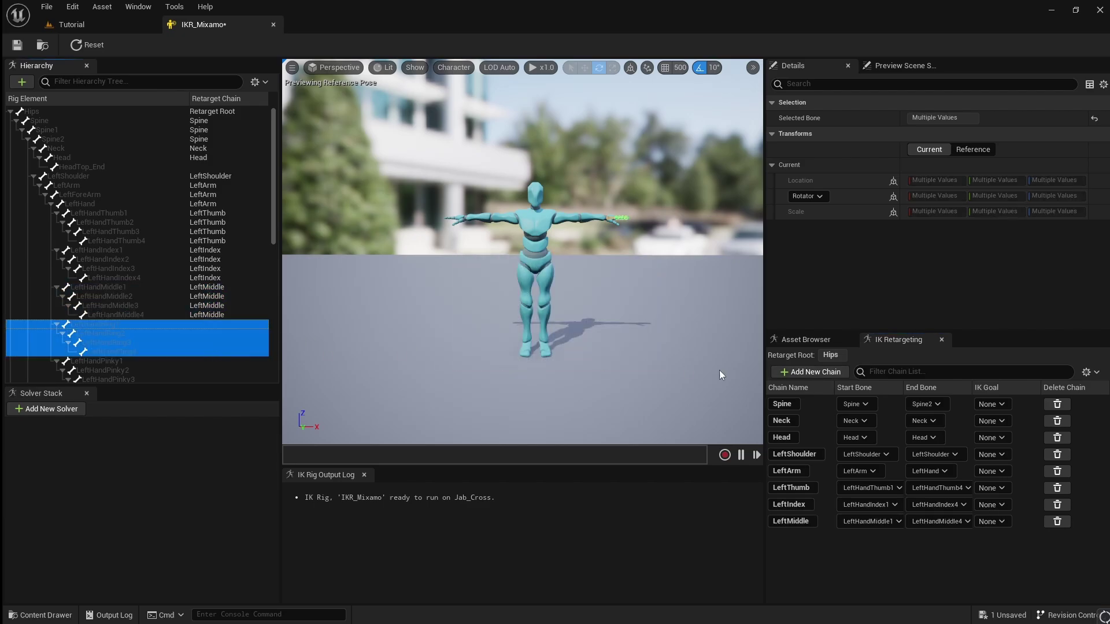
click(801, 374)
click(622, 295)
key(BackSpace)
key(BackSpace)
text(Ring)
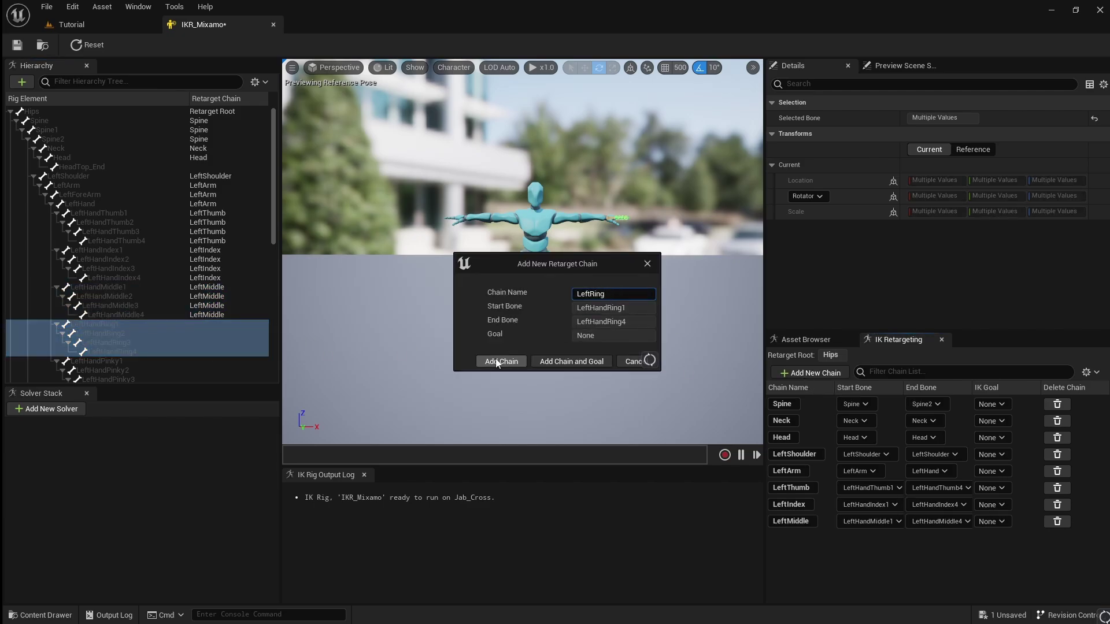
click(501, 362)
Step: Add a LeftPinky retarget chain from LeftHandPinky1 to LeftHandPinky4 without a goal
scroll(127, 260, down, 3)
click(99, 287)
shift+click(210, 315)
click(810, 372)
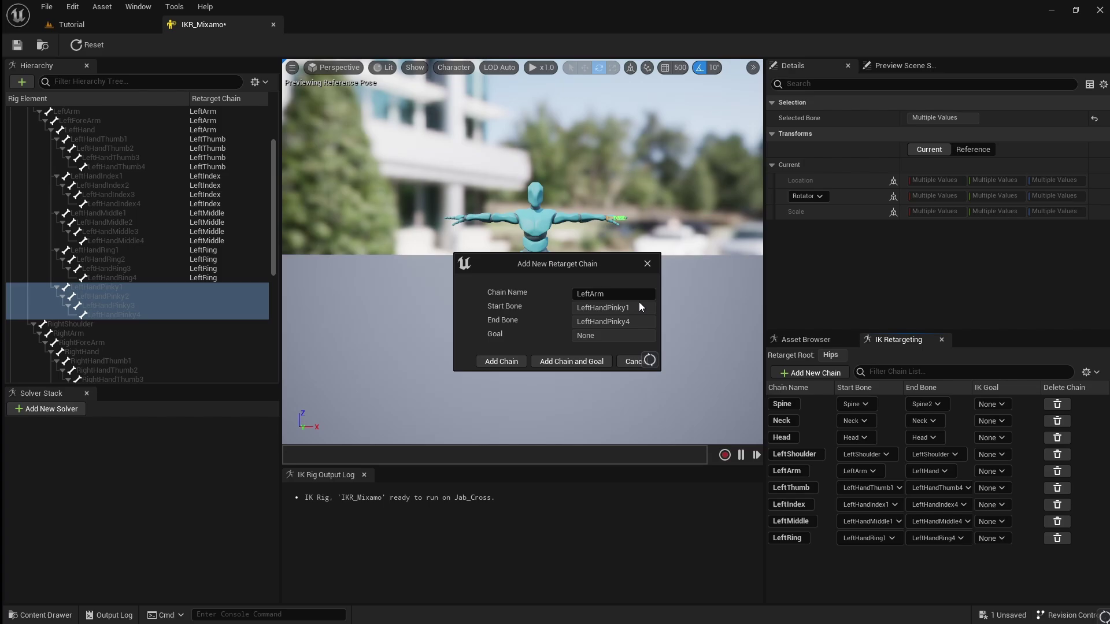
click(630, 296)
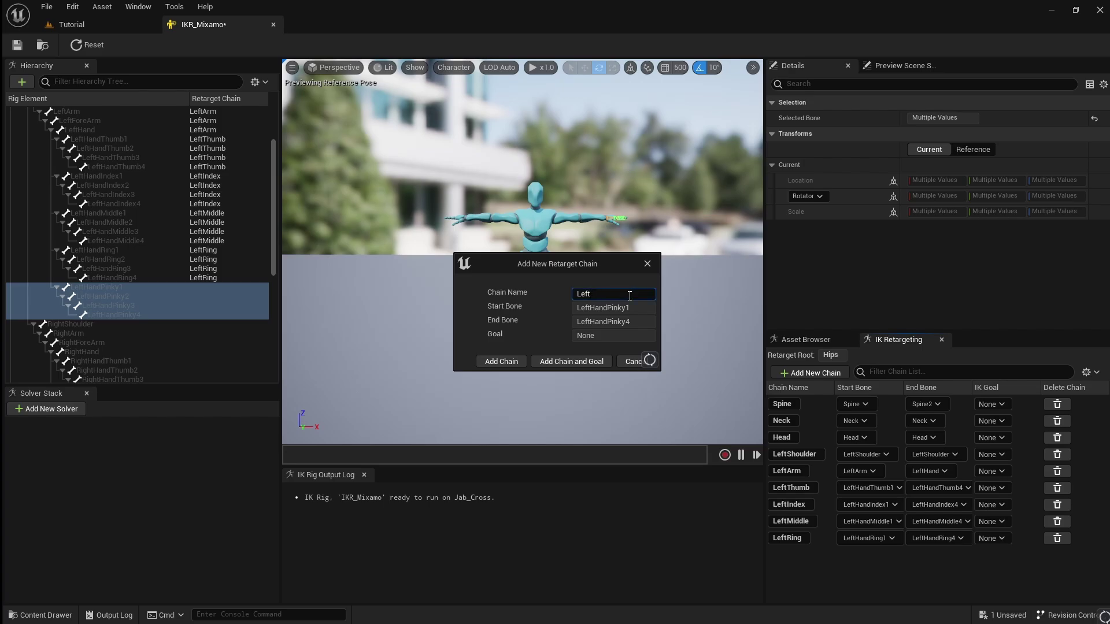
click(501, 362)
Step: Add a single-bone retarget chain named RightShoulder for the RightShoulder bone, without a goal
click(108, 324)
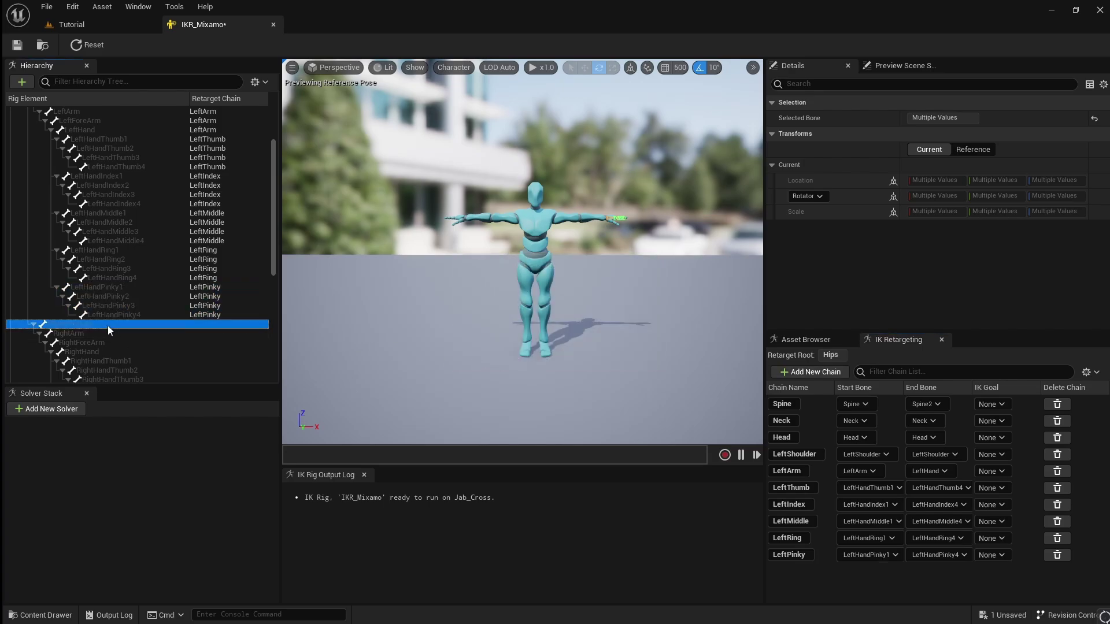
click(821, 373)
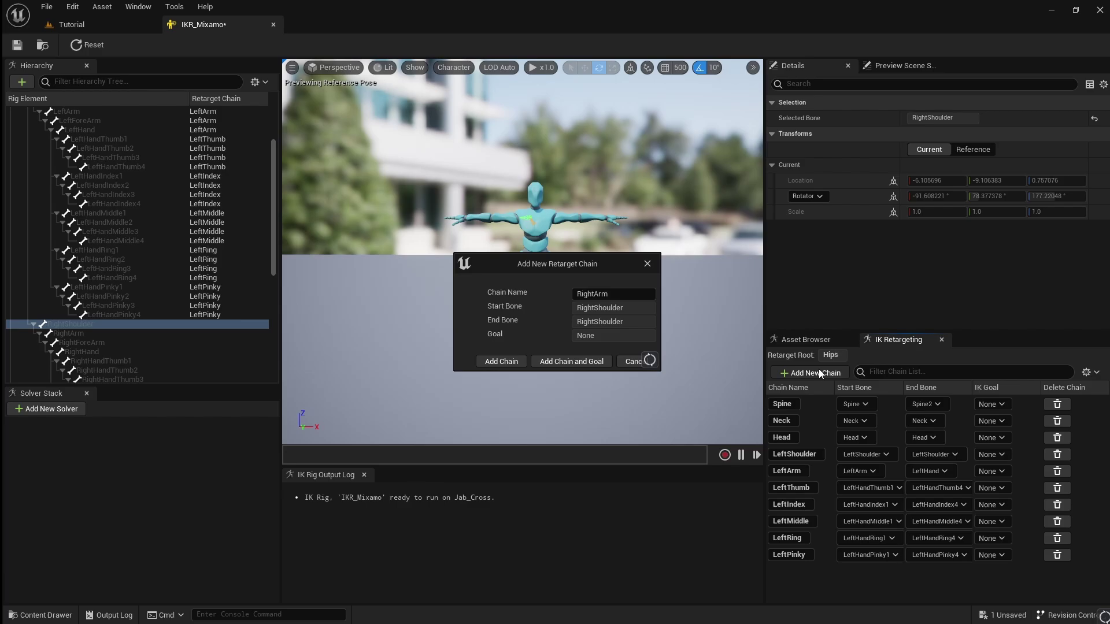
click(622, 293)
key(BackSpace)
key(BackSpace)
key(BackSpace)
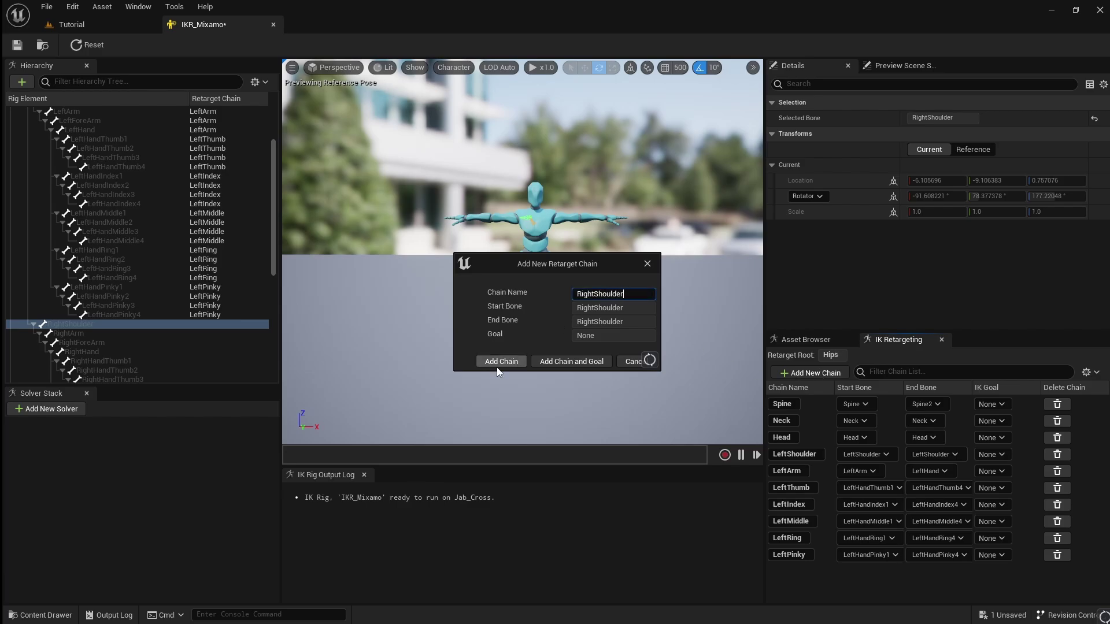
text(Shoulder)
click(497, 364)
Step: Add a RightArm retarget chain from RightArm to RightHand without a goal
click(173, 333)
shift+click(168, 351)
click(815, 373)
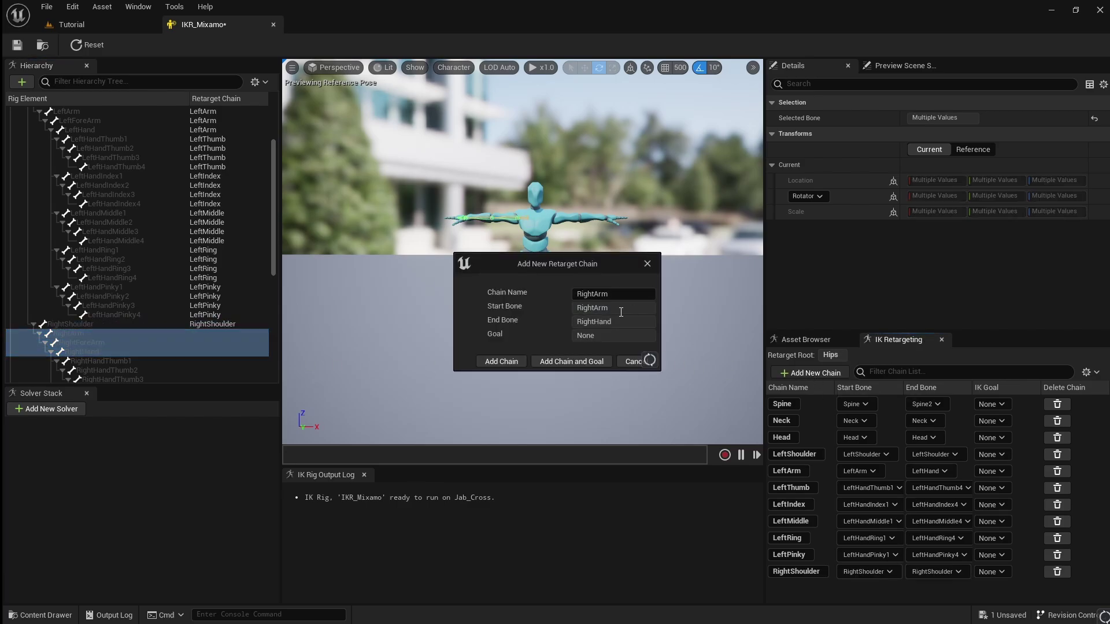
click(501, 362)
Step: Add a RightThumb retarget chain from RightHandThumb1 to RightHandThumb4 without a goal
scroll(119, 232, down, 3)
click(120, 232)
shift+click(135, 257)
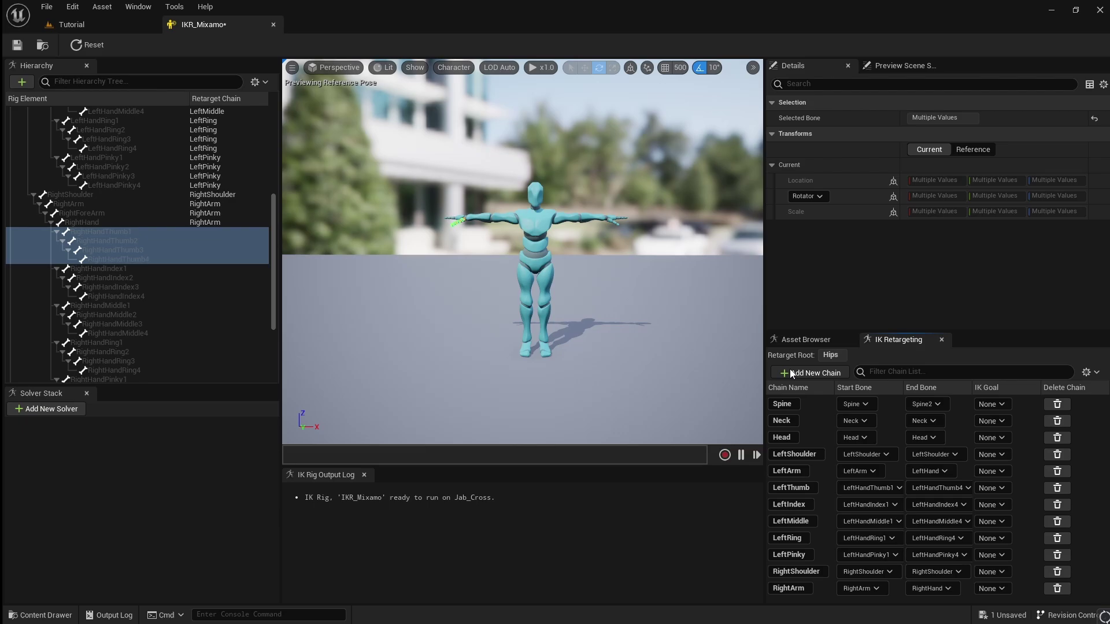
click(792, 373)
click(616, 293)
text(Thumb)
click(501, 361)
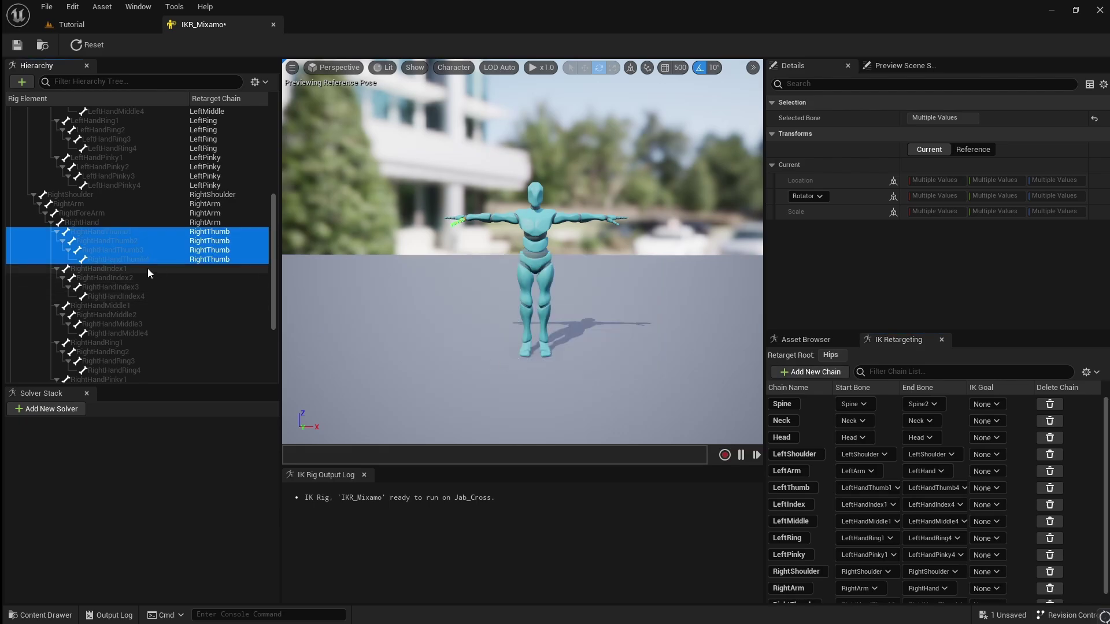
Step: Add a RightIndex retarget chain from RightHandIndex1 to RightHandIndex4 without a goal
click(148, 268)
shift+click(116, 296)
click(812, 373)
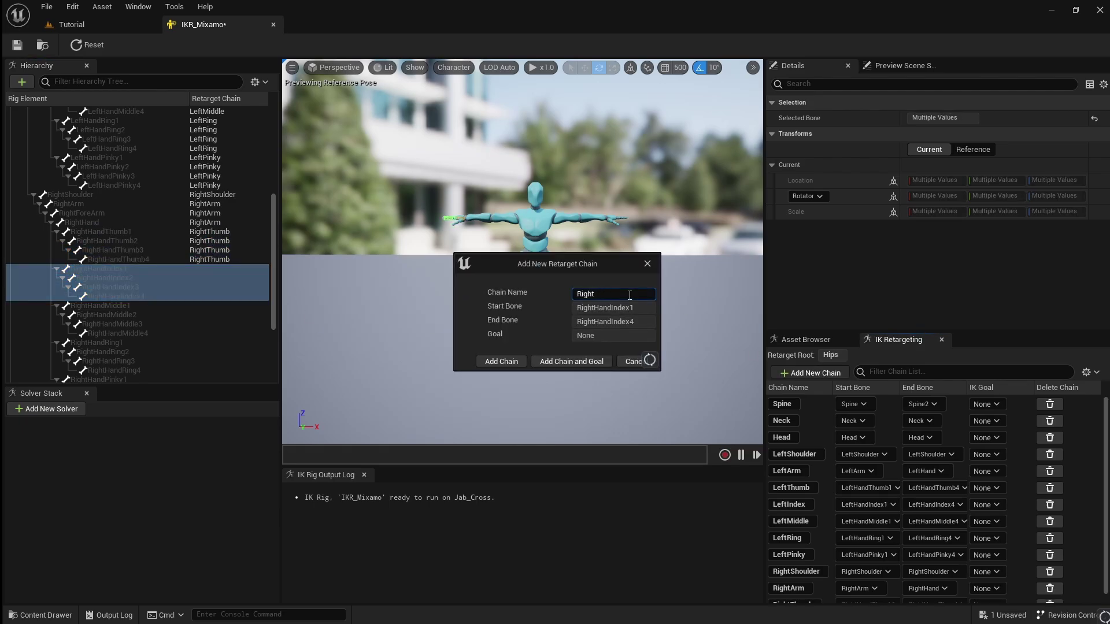
click(501, 362)
Step: Add a RightMiddle retarget chain from RightHandMiddle1 to RightHandMiddle4 without a goal
click(102, 306)
shift+click(118, 333)
click(812, 373)
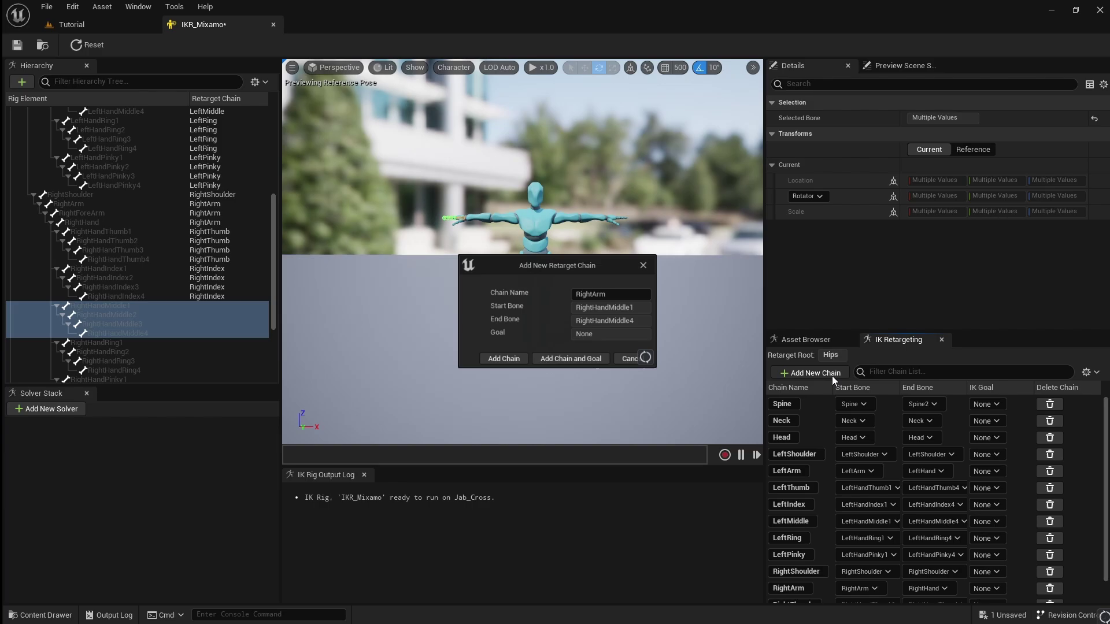
click(621, 293)
key(BackSpace)
key(BackSpace)
key(BackSpace)
text(Middle)
click(501, 361)
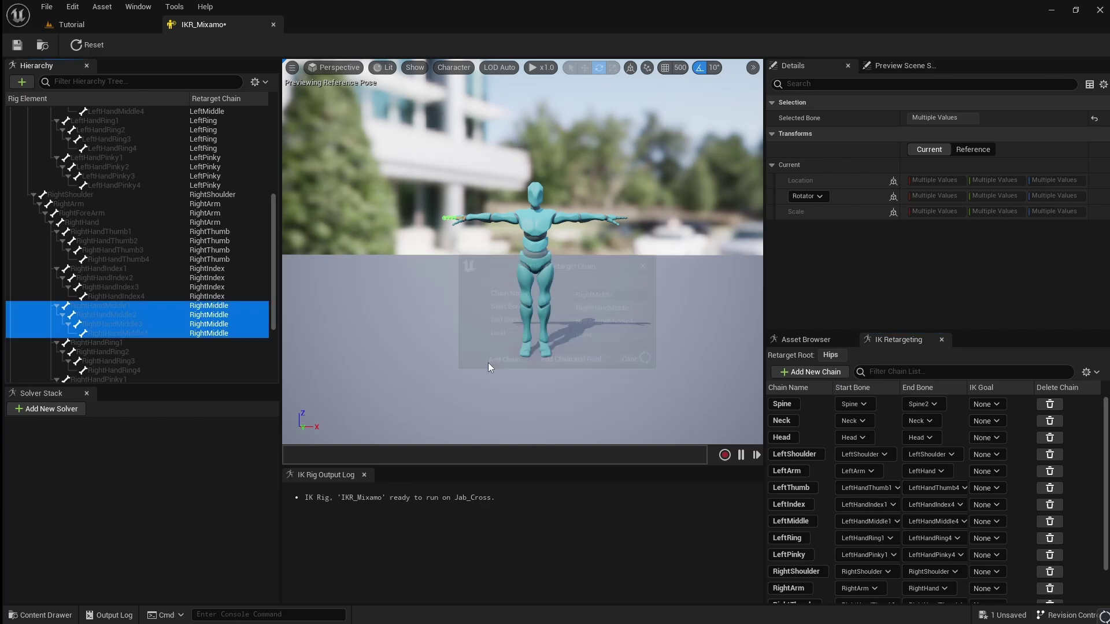
Step: Add a RightRing retarget chain from RightHandRing1 to RightHandRing4 without a goal
scroll(114, 273, down, 3)
click(99, 269)
shift+click(141, 296)
click(818, 373)
click(631, 293)
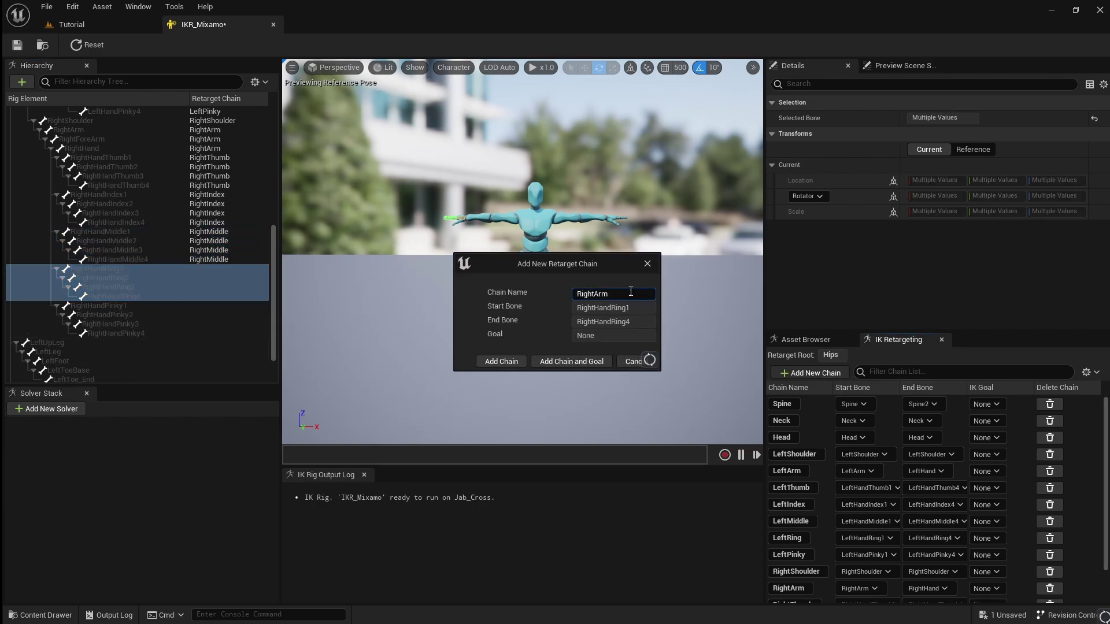
click(502, 361)
Step: Add a RightPinky retarget chain from RightHandPinky1 to RightHandPinky4 without a goal
click(101, 305)
shift+click(115, 333)
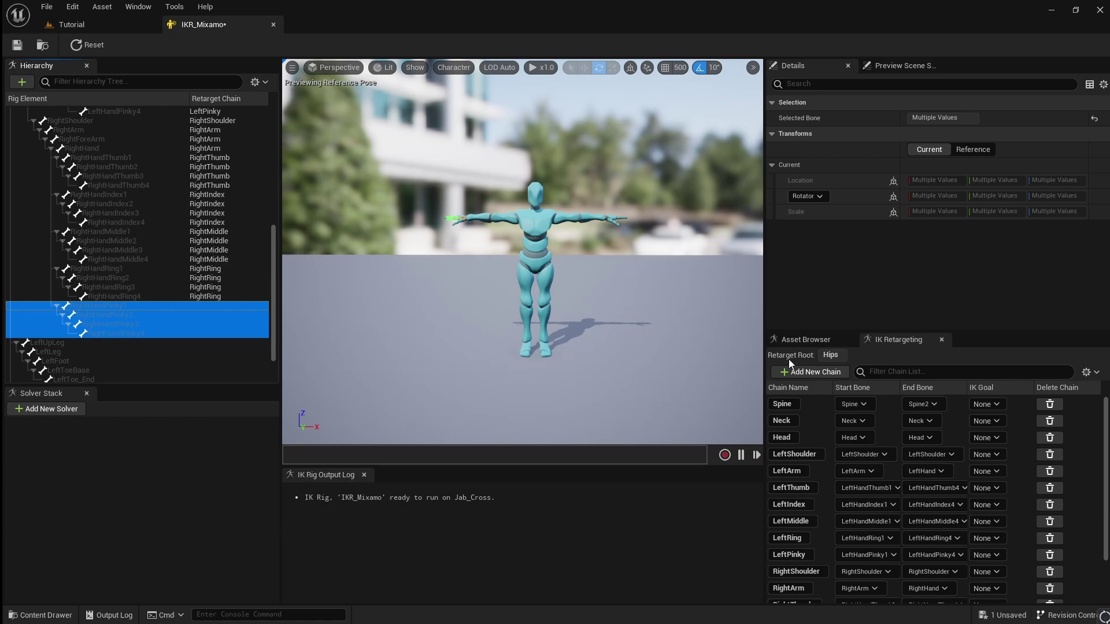
click(812, 373)
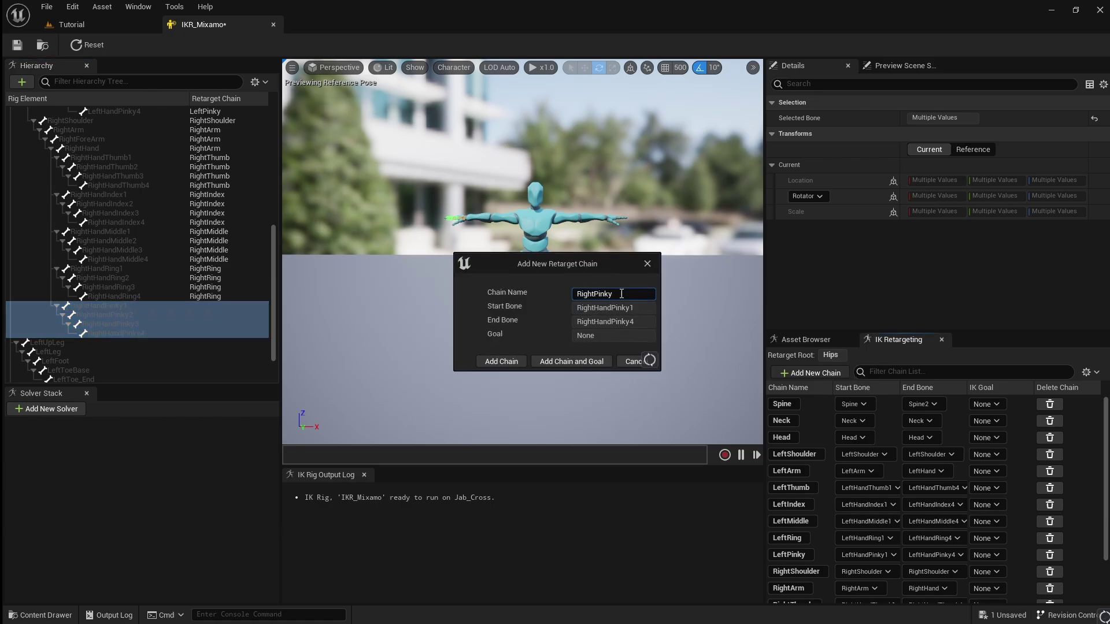
click(501, 361)
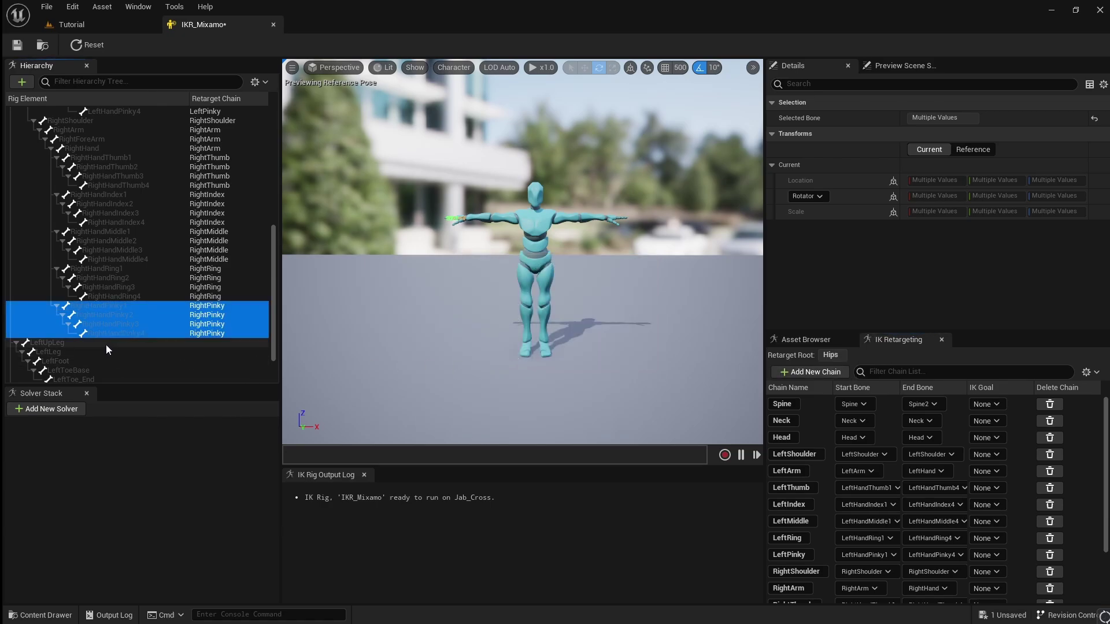
Step: Add a LeftLeg retarget chain from LeftUpLeg to LeftFoot without a goal
scroll(106, 344, down, 3)
click(311, 297)
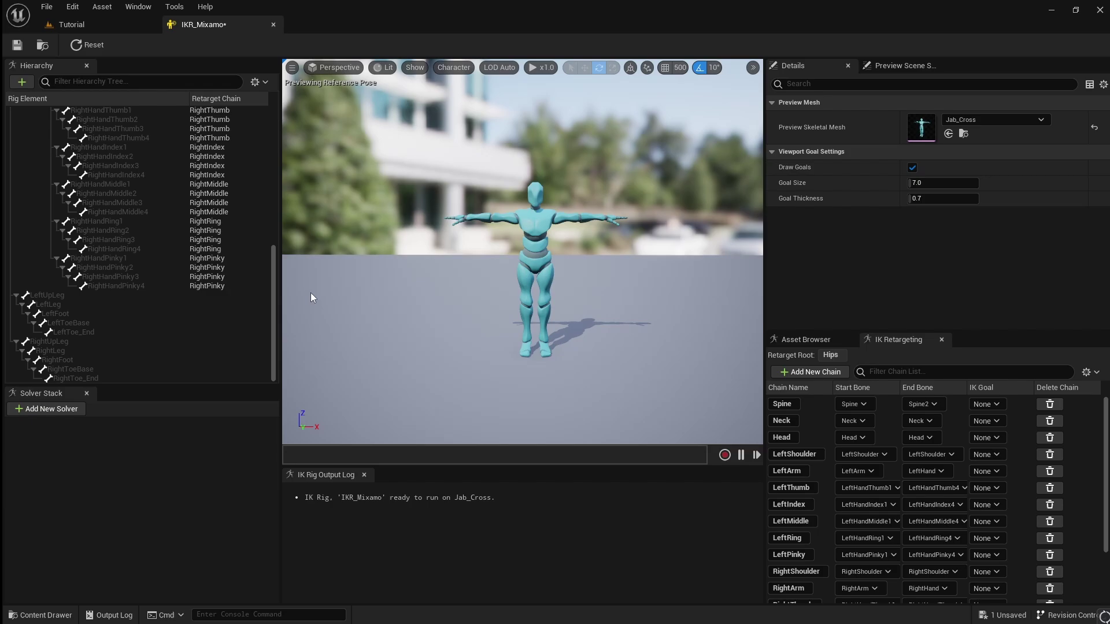
click(109, 296)
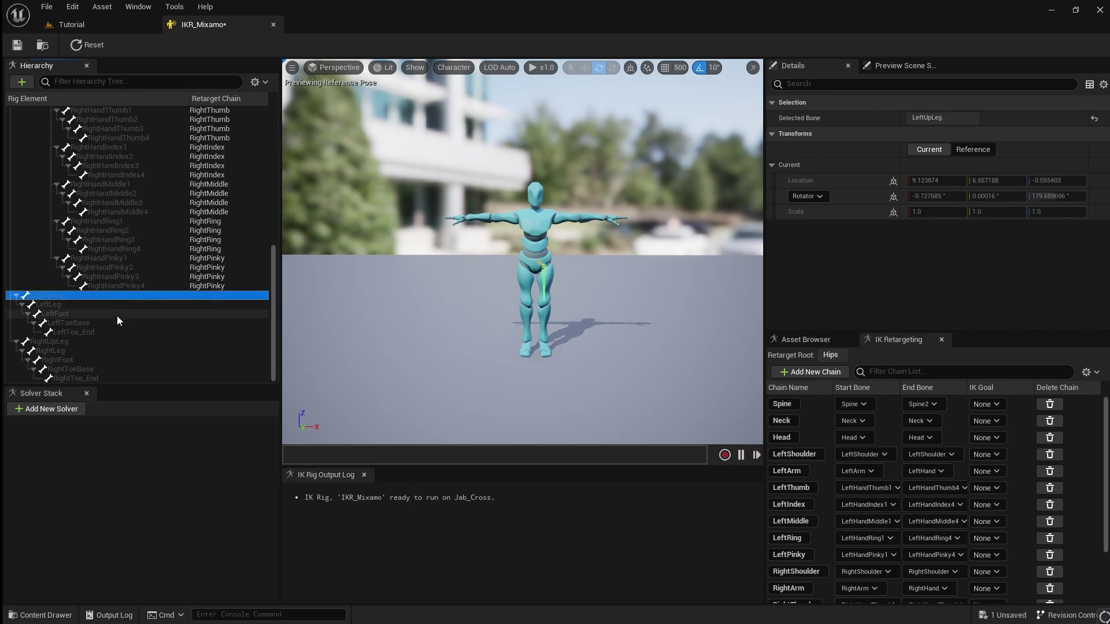
shift+click(117, 316)
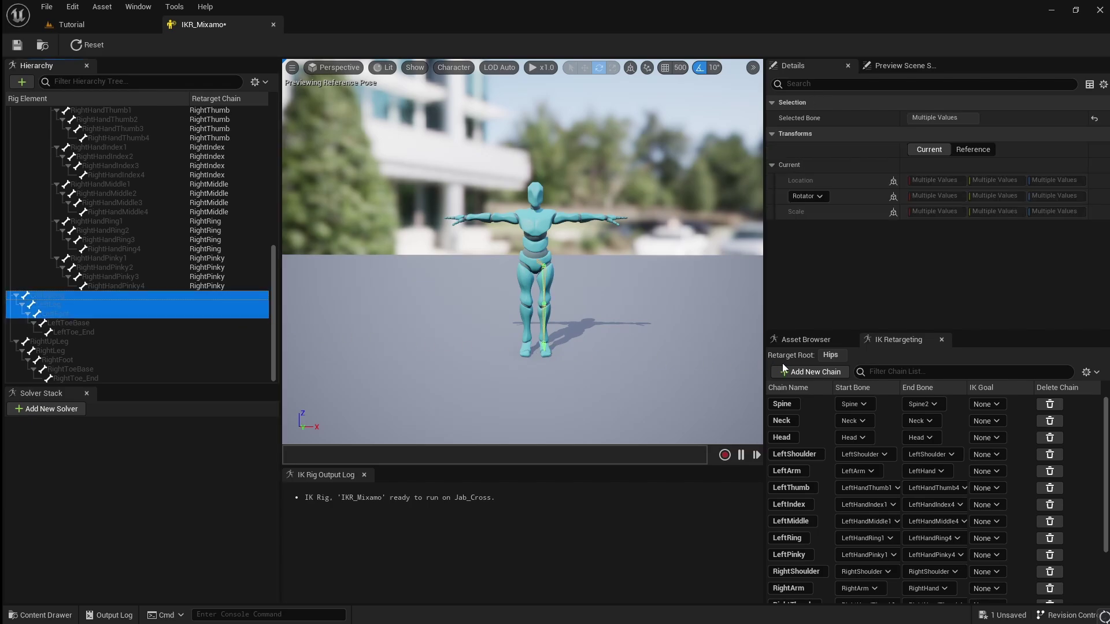
click(820, 372)
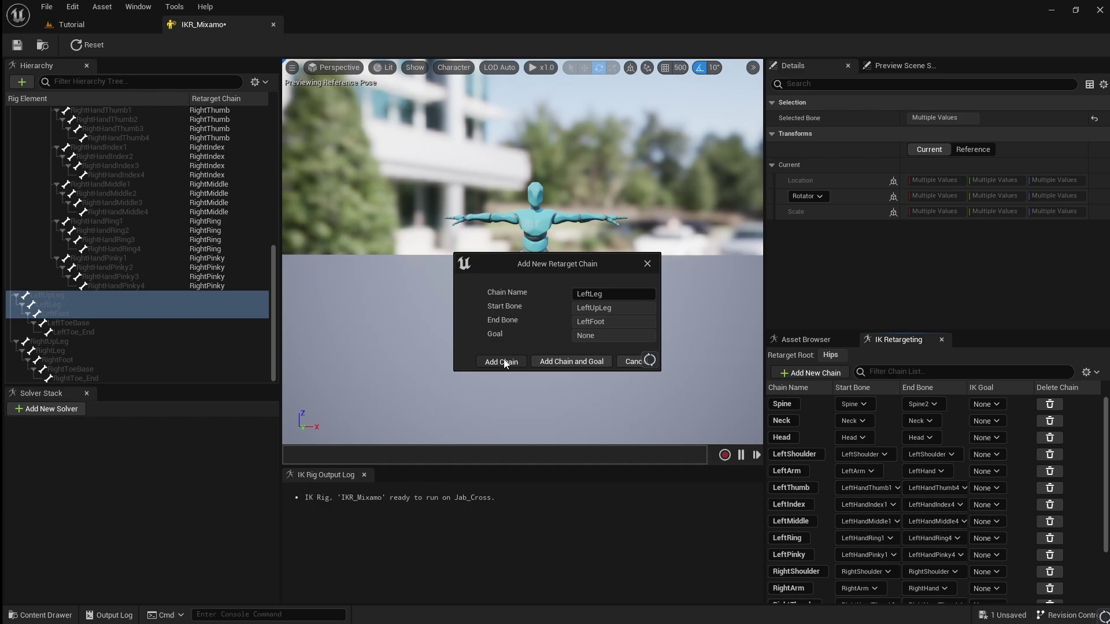
click(503, 362)
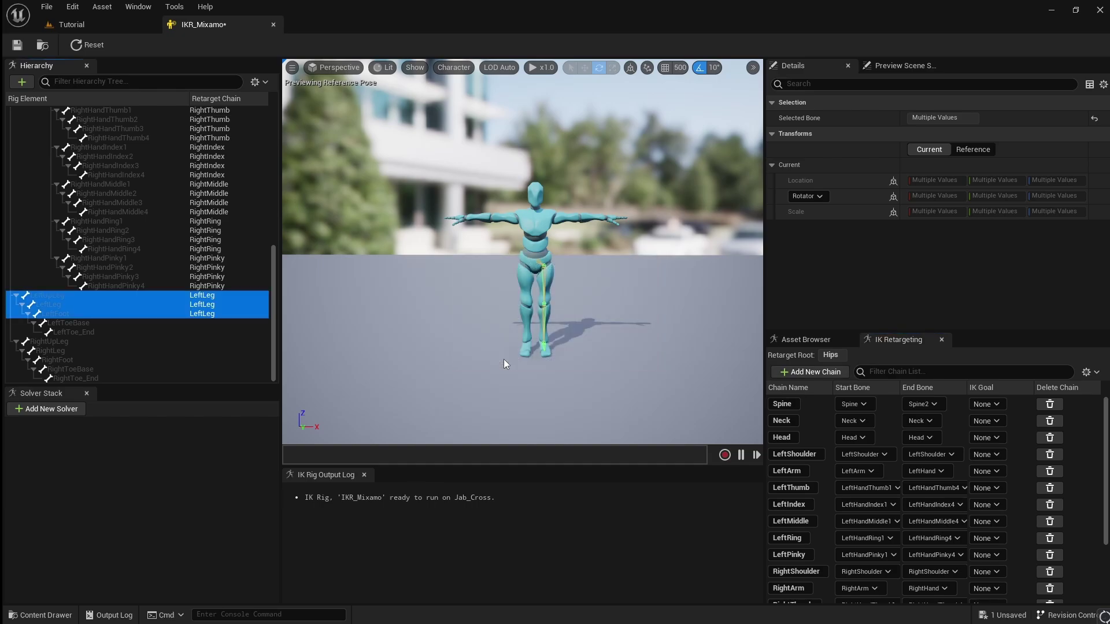
Step: Add a RightLeg retarget chain from RightUpLeg to RightFoot without a goal
click(44, 341)
shift+click(85, 362)
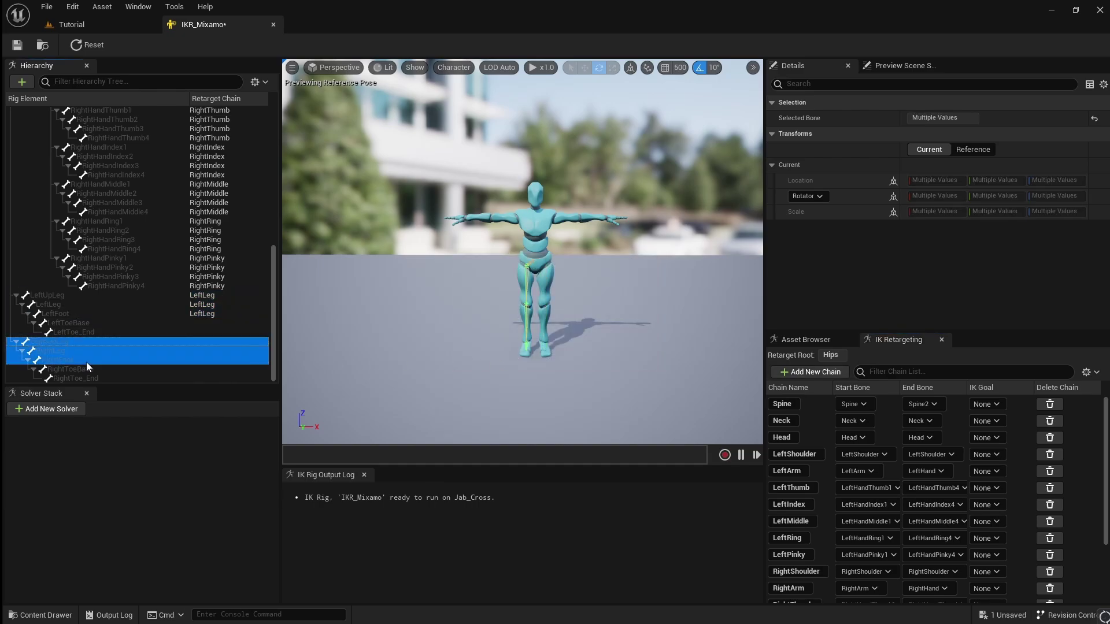
click(795, 375)
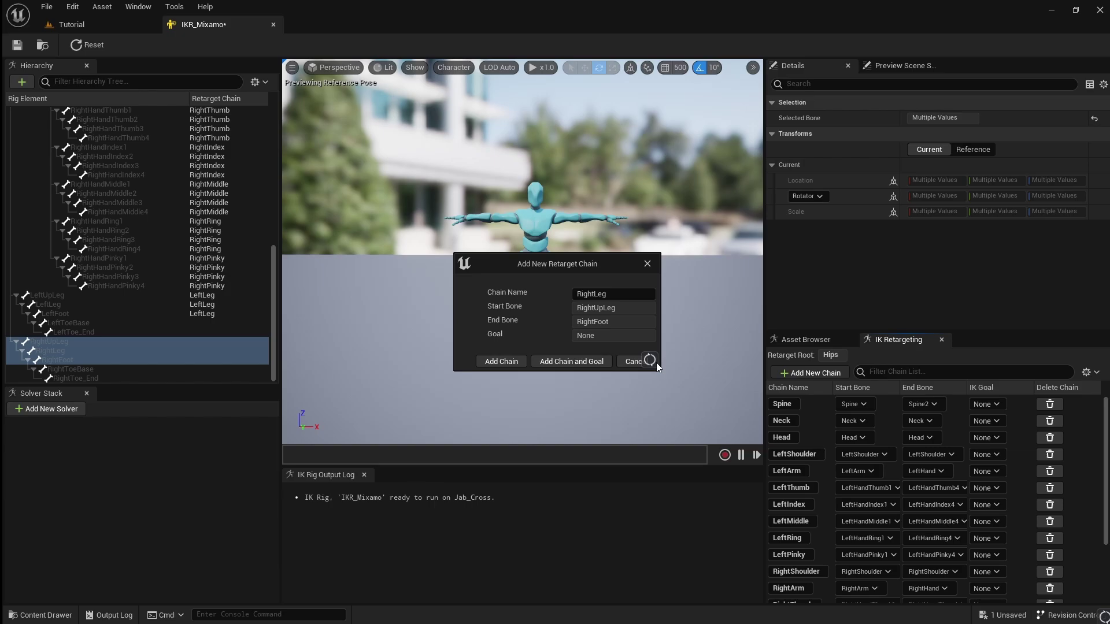
click(496, 361)
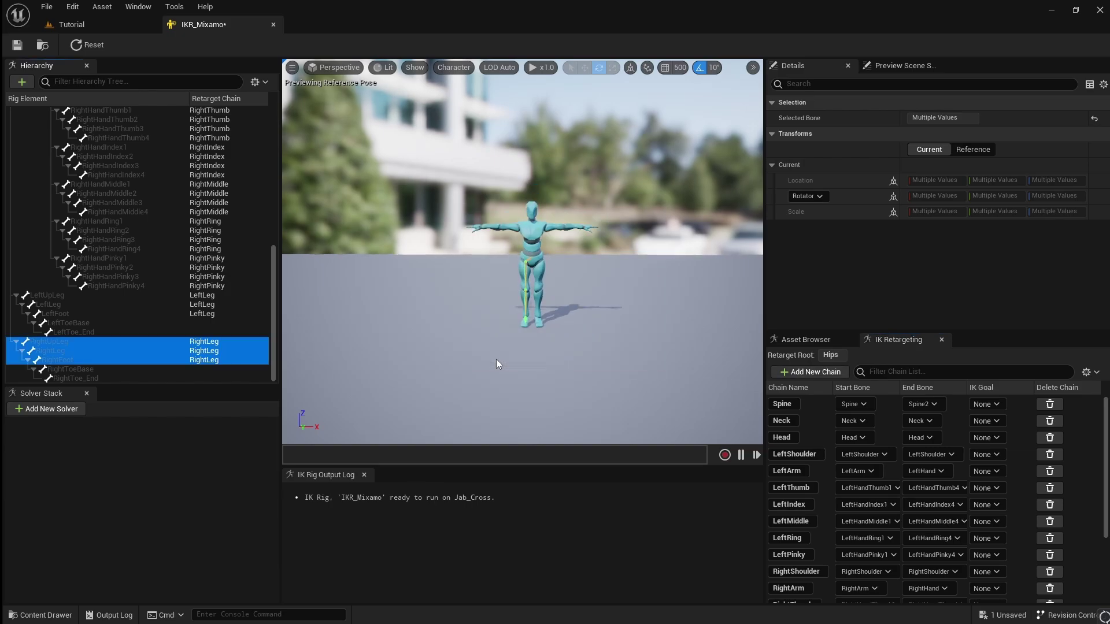
Step: Clear the bone selection, save the IKR_Mixamo rig and close its editor
click(617, 330)
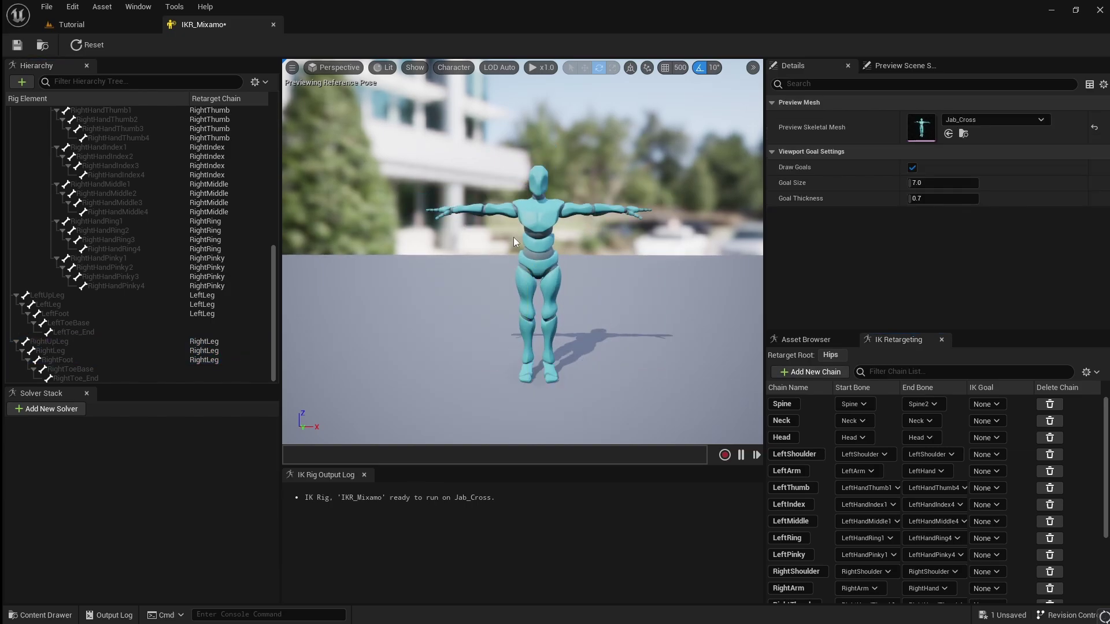
click(19, 46)
click(272, 25)
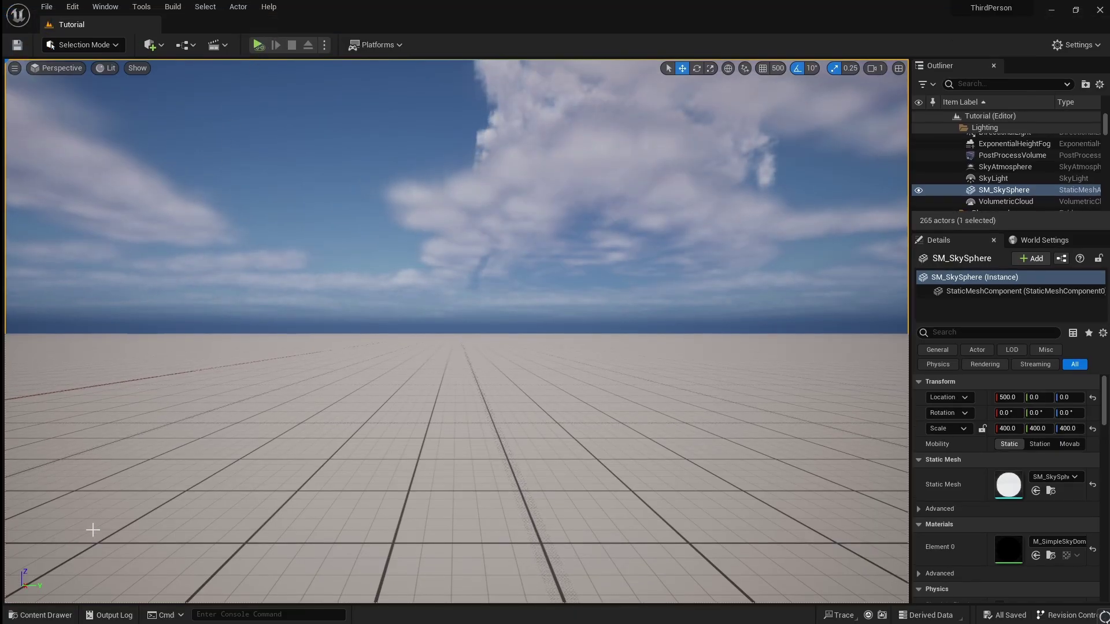
Step: Create an IK Rig asset named IKR_Character in the Tutorial Animations folder
click(46, 614)
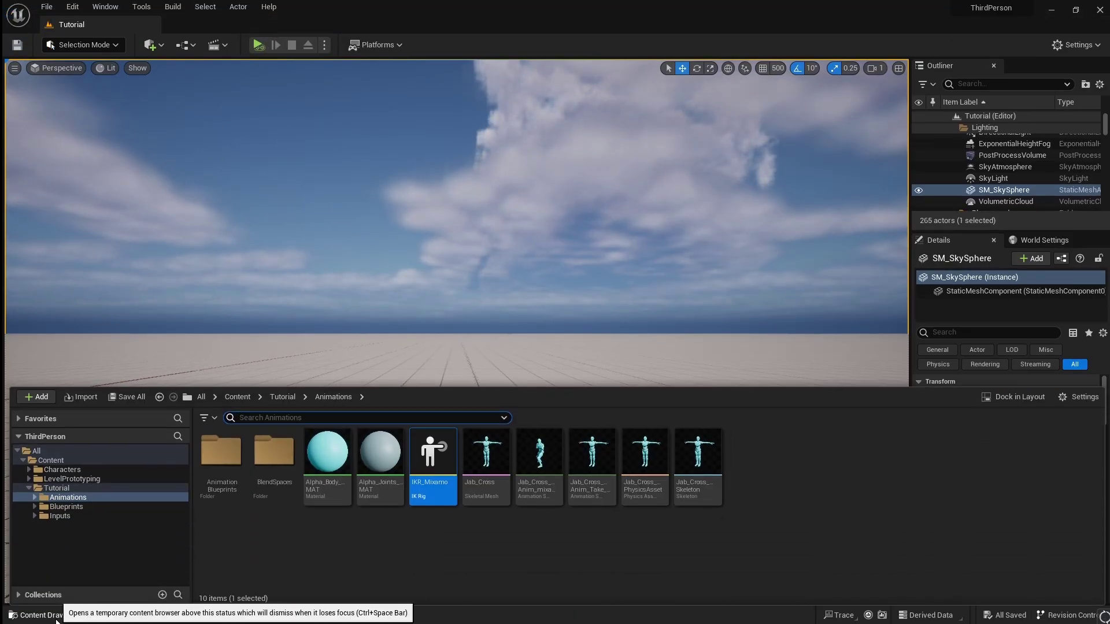
right_click(348, 546)
mouse_move(429, 321)
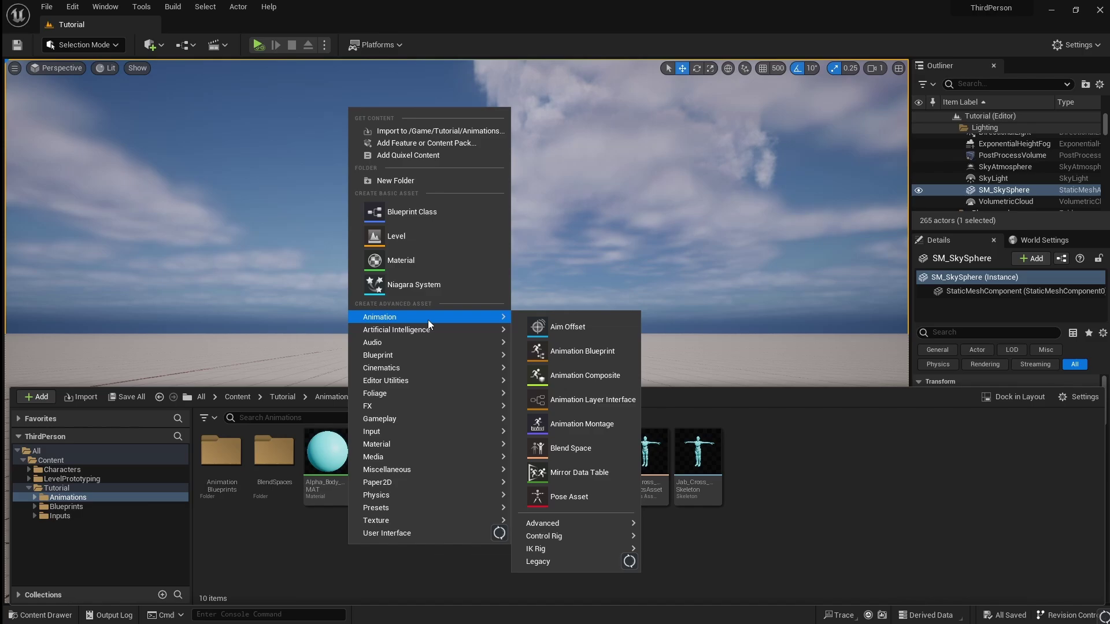
mouse_move(578, 547)
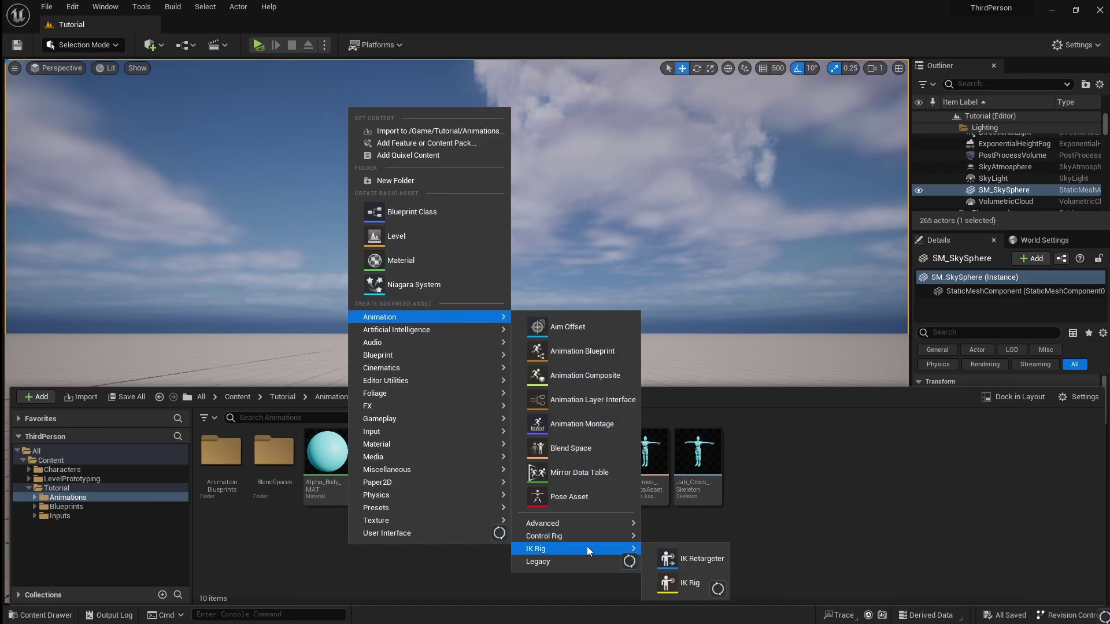
click(699, 583)
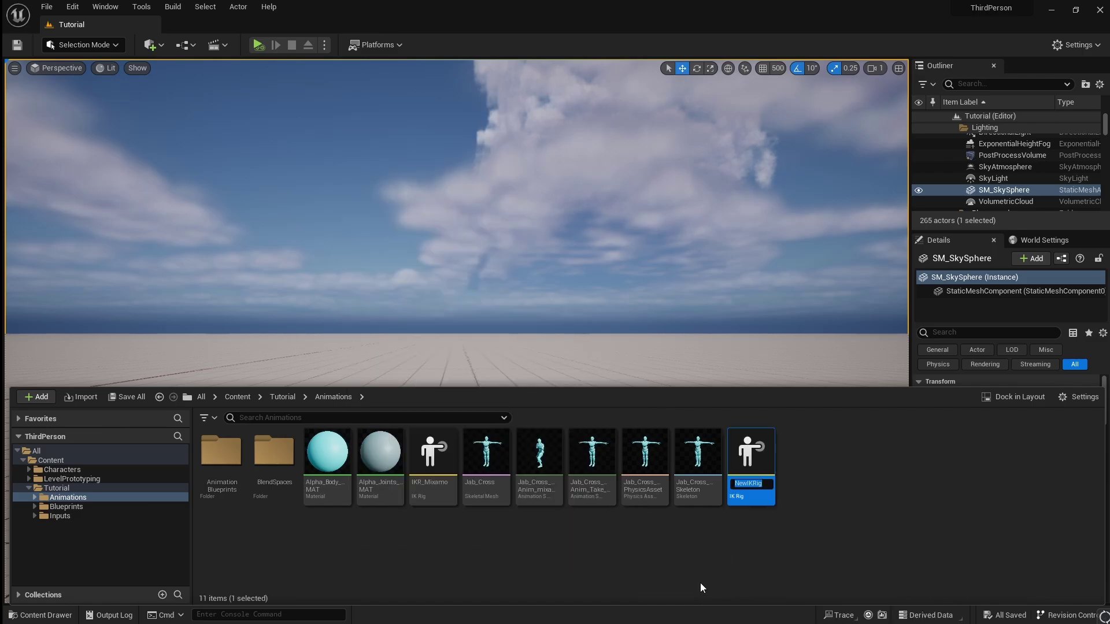
text(IKR)
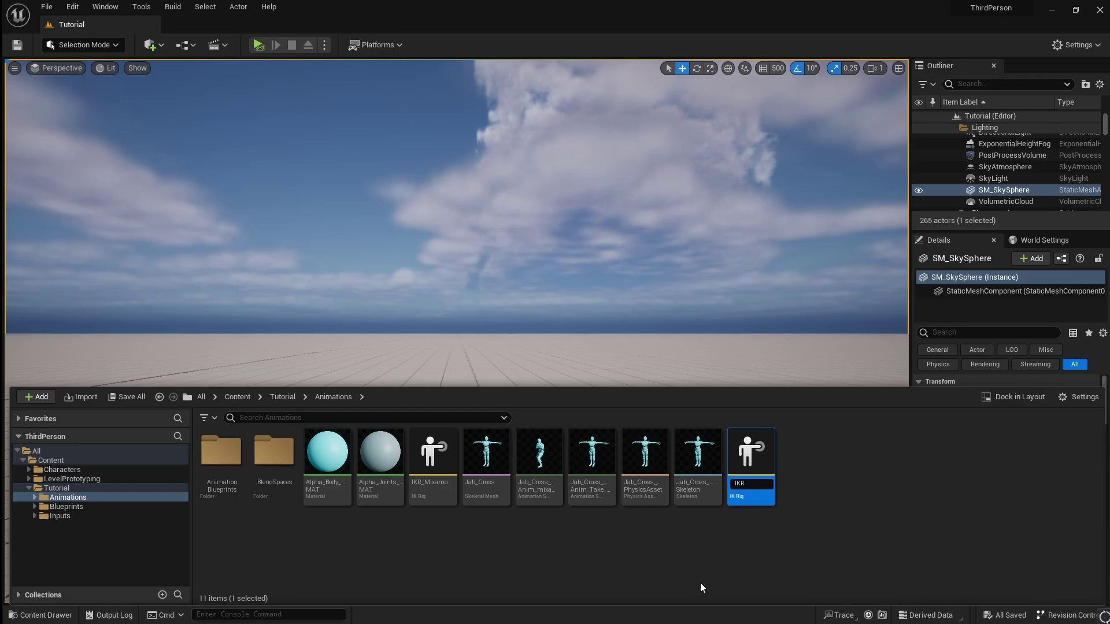
text(_Character)
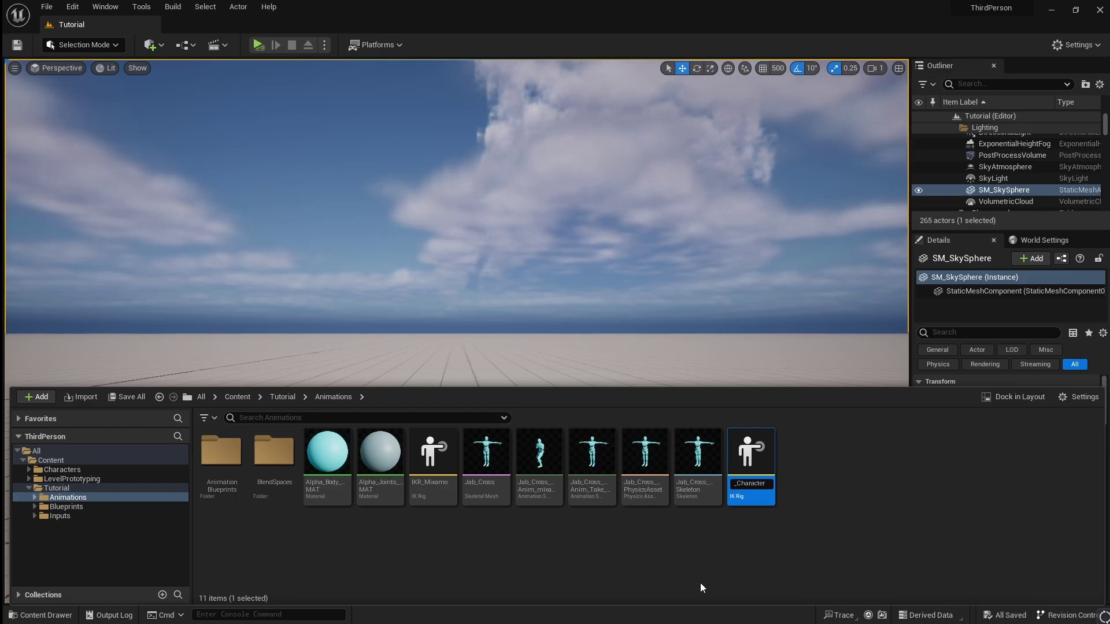
key(Return)
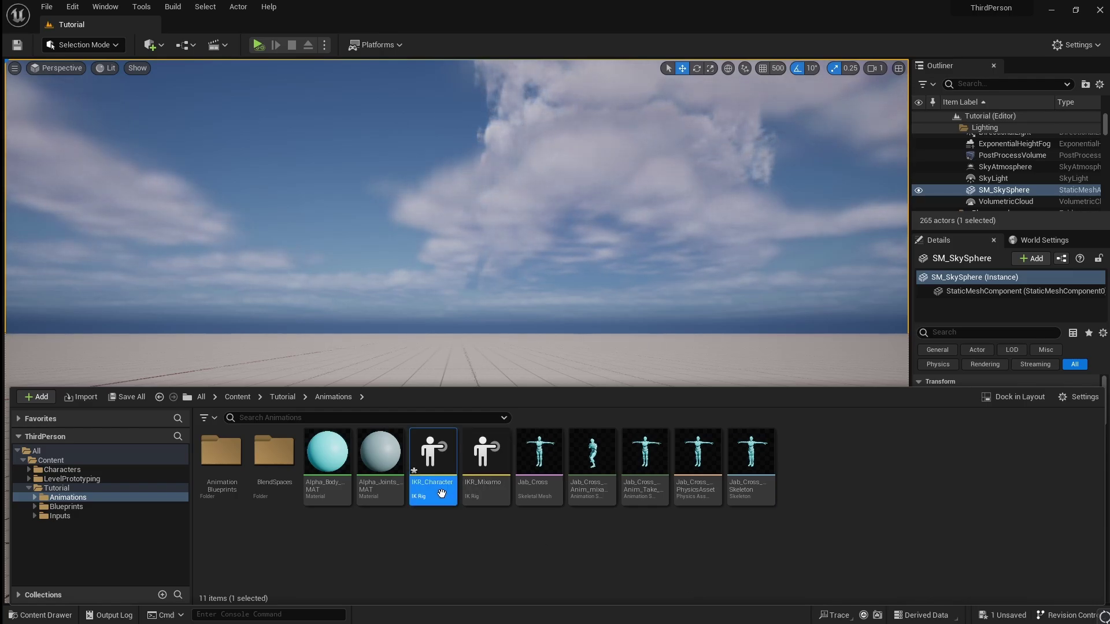
Step: Open the IKR_Character rig and set the pelvis bone as its retarget root
double_click(434, 462)
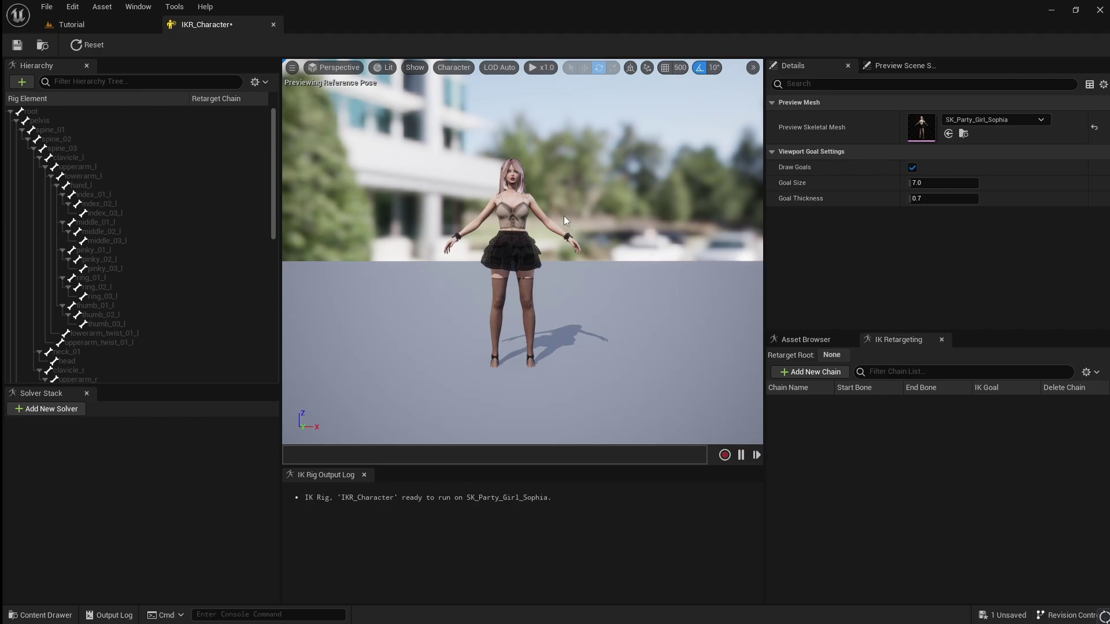
right_click(151, 121)
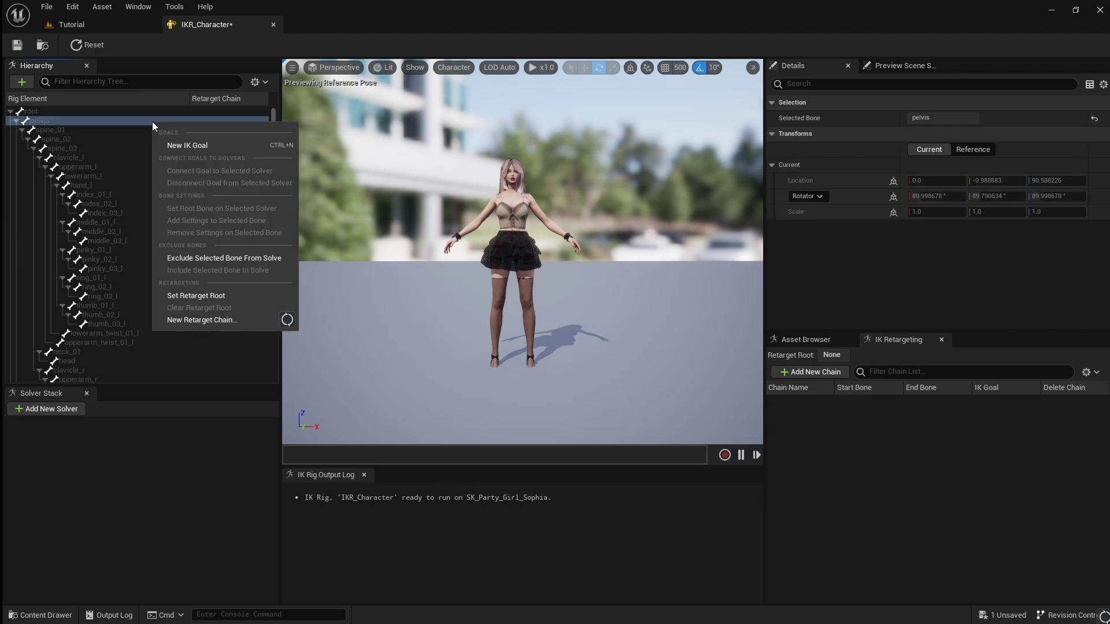
click(241, 294)
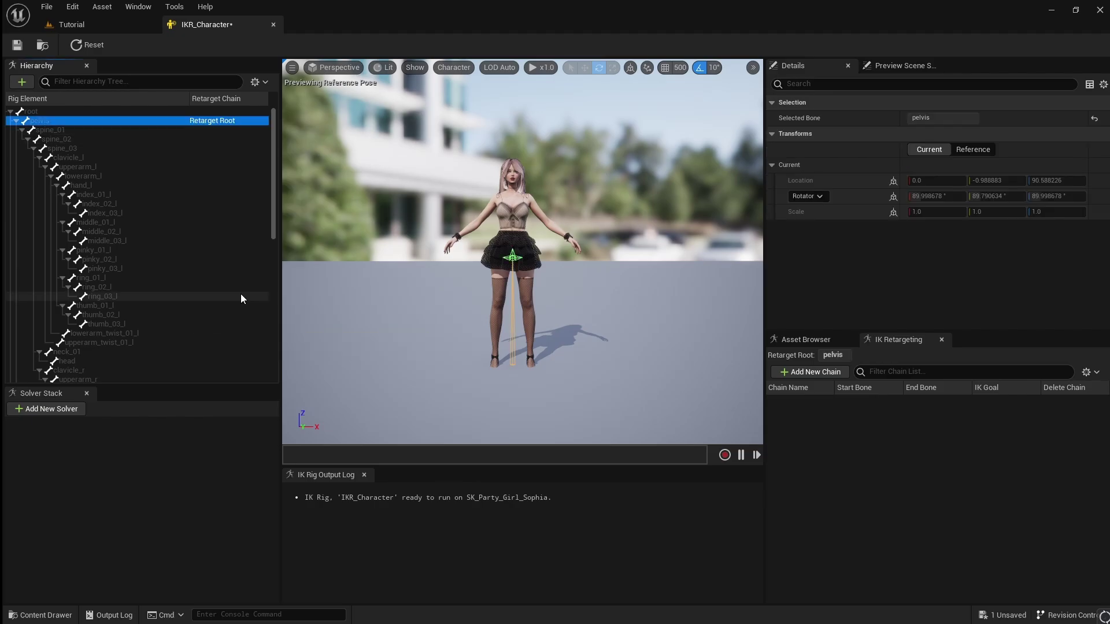
Step: Add a Spine retarget chain from spine_01 to spine_03 without a goal
click(103, 130)
shift+click(103, 148)
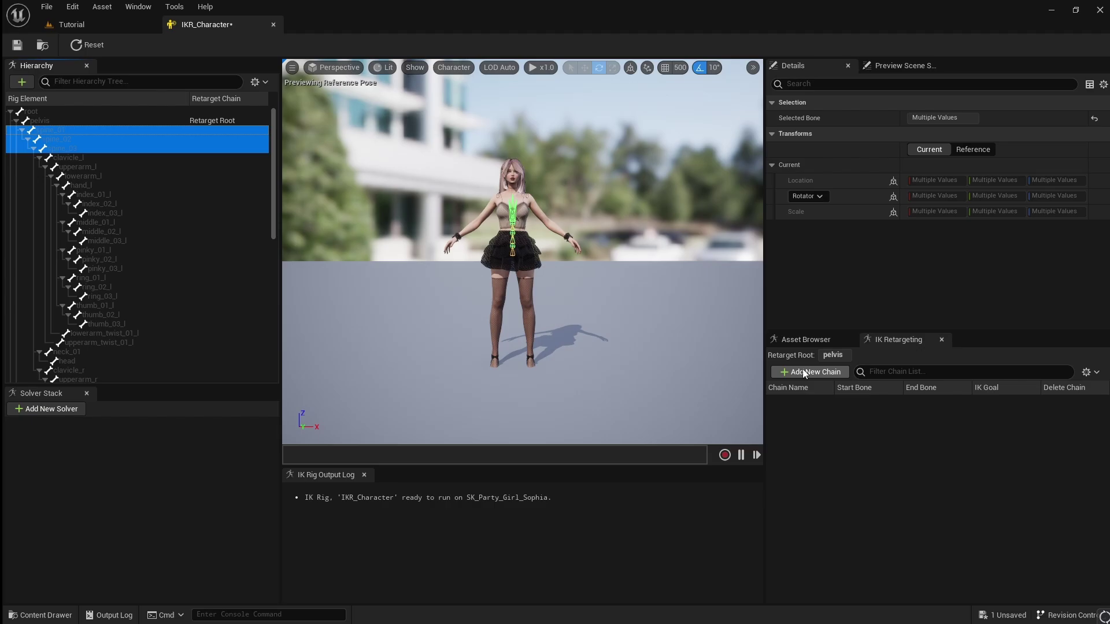
click(804, 373)
click(514, 363)
Step: Add a retarget chain named LeftShoulder on the clavicle_l bone without a goal
click(103, 157)
click(803, 376)
click(619, 292)
text(LeftArm)
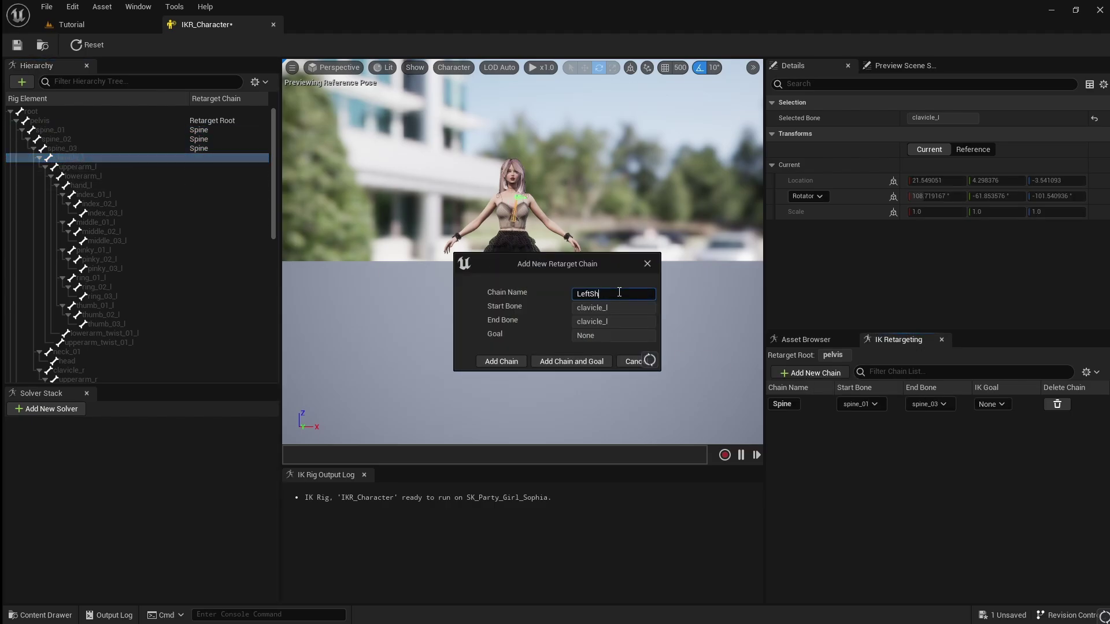
click(511, 361)
Step: Add a LeftArm retarget chain from upperarm_l to hand_l without a goal
click(134, 167)
shift+click(133, 185)
click(813, 372)
text(LeftArm)
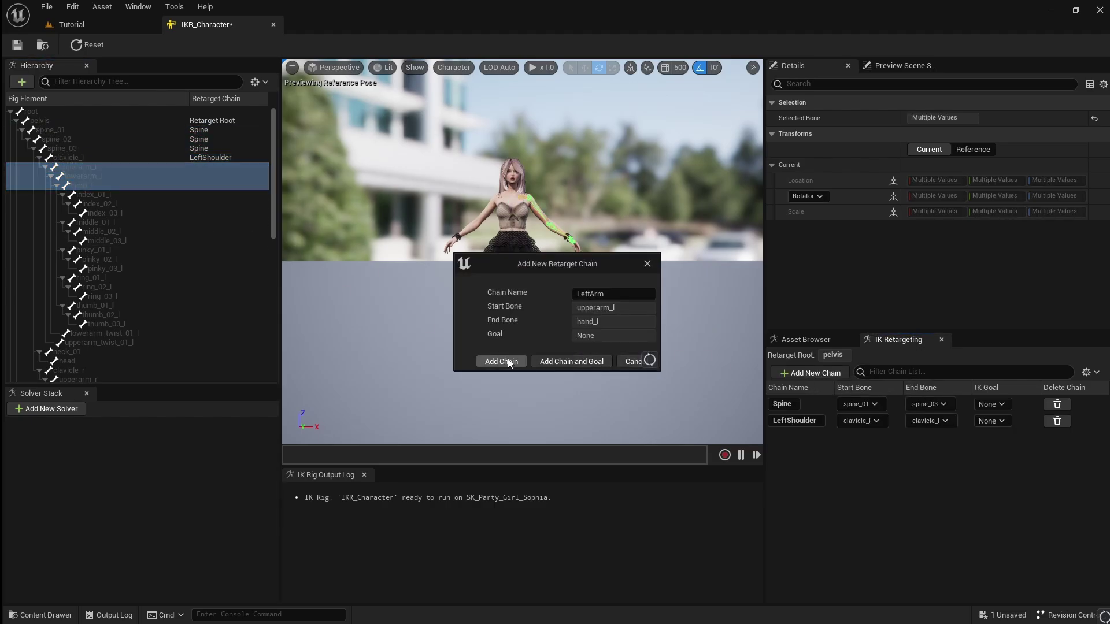
click(510, 361)
Step: Add a LeftIndex retarget chain from index_01_l to index_03_l without a goal
click(150, 196)
shift+click(148, 213)
click(810, 372)
click(501, 360)
Step: Add a LeftMiddle retarget chain from middle_01_l to middle_03_l without a goal
click(145, 222)
shift+click(144, 240)
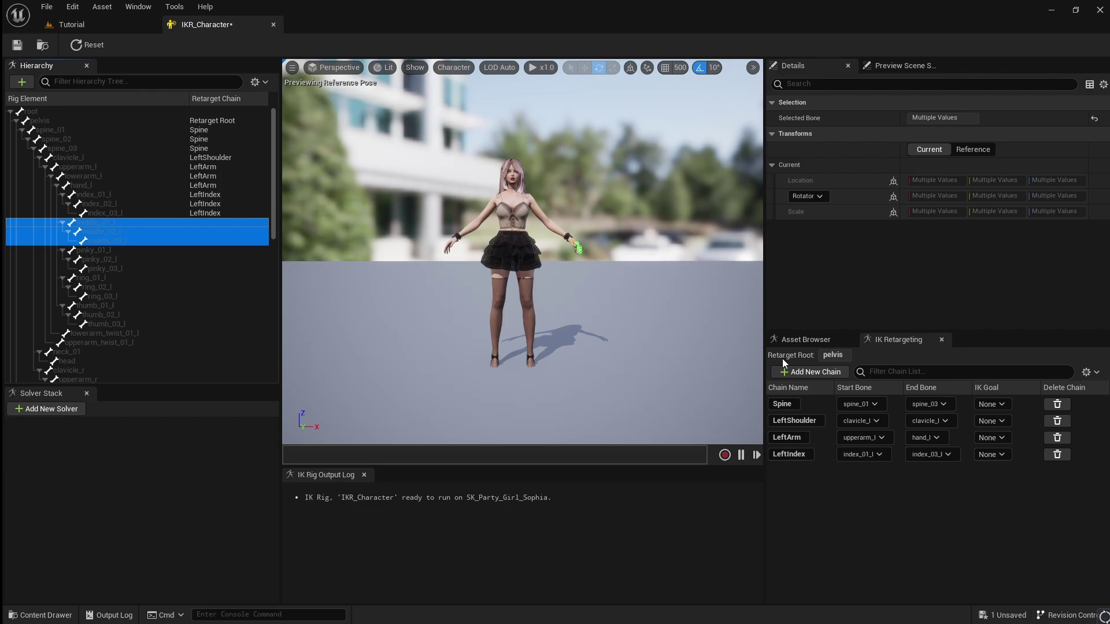
click(810, 372)
click(501, 360)
Step: Add a LeftPinky retarget chain from pinky_01_l to pinky_03_l without a goal
click(144, 250)
shift+click(167, 268)
click(810, 372)
click(500, 360)
Step: Add a LeftRing retarget chain from ring_01_l to ring_03_l without a goal
click(144, 277)
shift+click(154, 296)
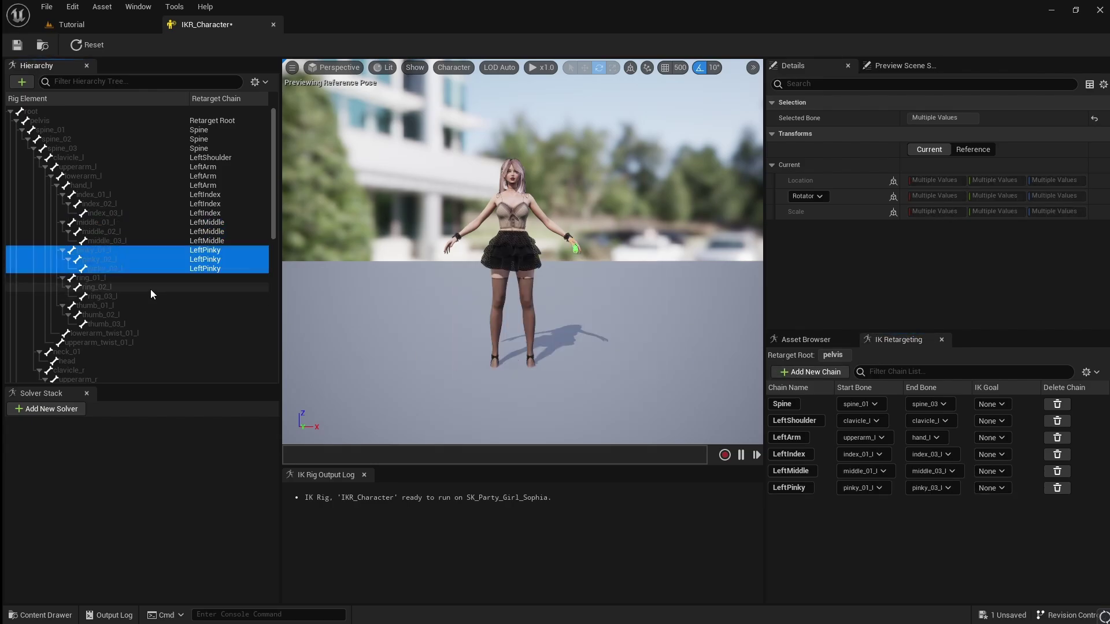
click(810, 372)
click(500, 361)
Step: Add a LeftThumb retarget chain from thumb_01_l to thumb_03_l without a goal
click(144, 305)
shift+click(200, 325)
click(810, 373)
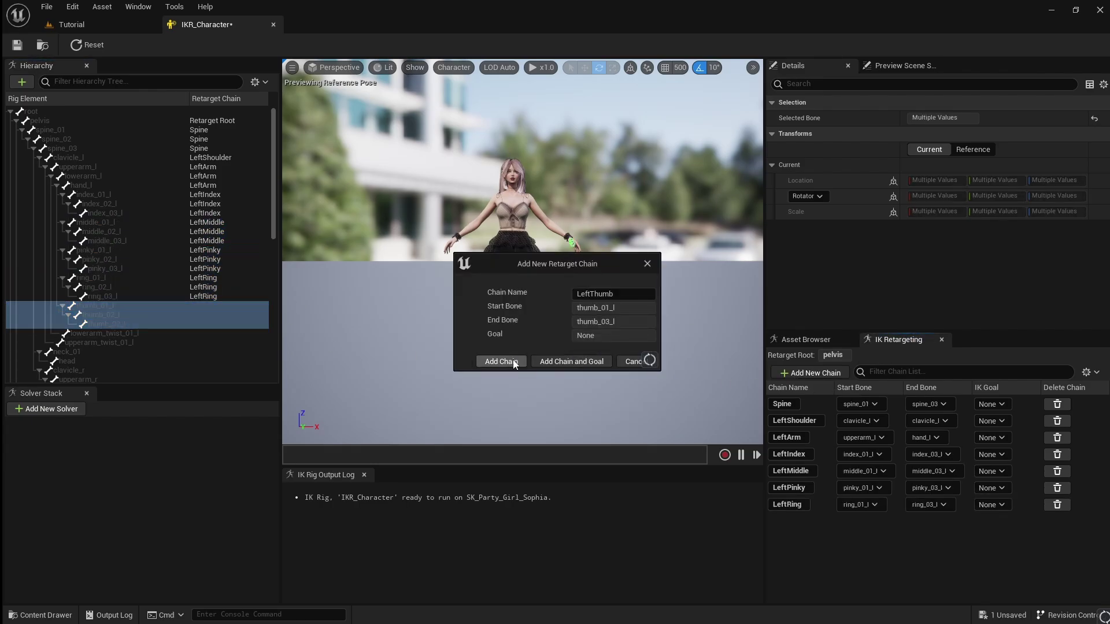
click(501, 360)
Step: Add a Neck retarget chain on neck_01 and a Head retarget chain on the head bone, both without goals
scroll(105, 316, down, 2)
click(105, 317)
click(810, 372)
click(501, 361)
click(144, 324)
click(810, 373)
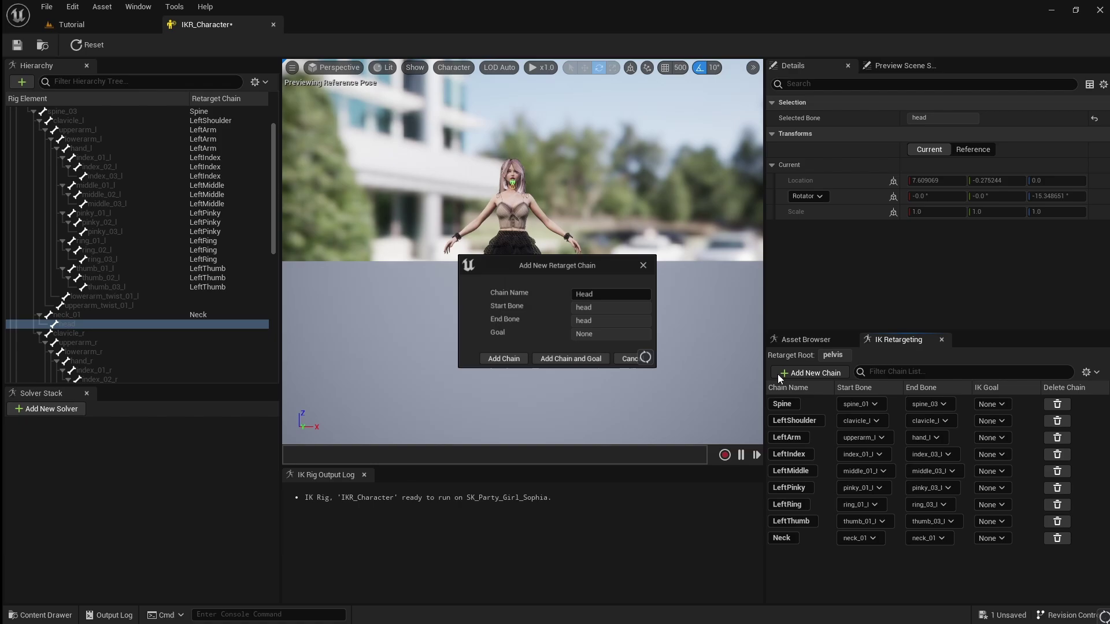
click(501, 361)
Step: Add a retarget chain named RightShoulder on the clavicle_r bone without a goal
click(144, 333)
click(809, 372)
click(623, 295)
text(RightArould)
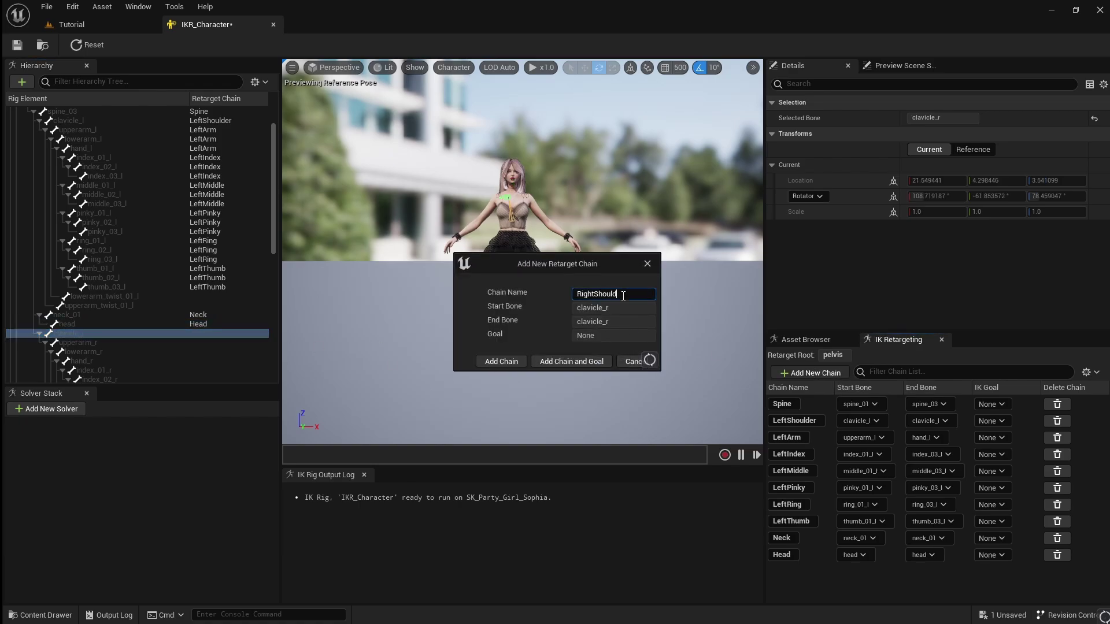
text(er)
click(500, 360)
Step: Add a RightArm retarget chain from upperarm_r to hand_r without a goal
click(116, 342)
shift+click(112, 360)
click(810, 373)
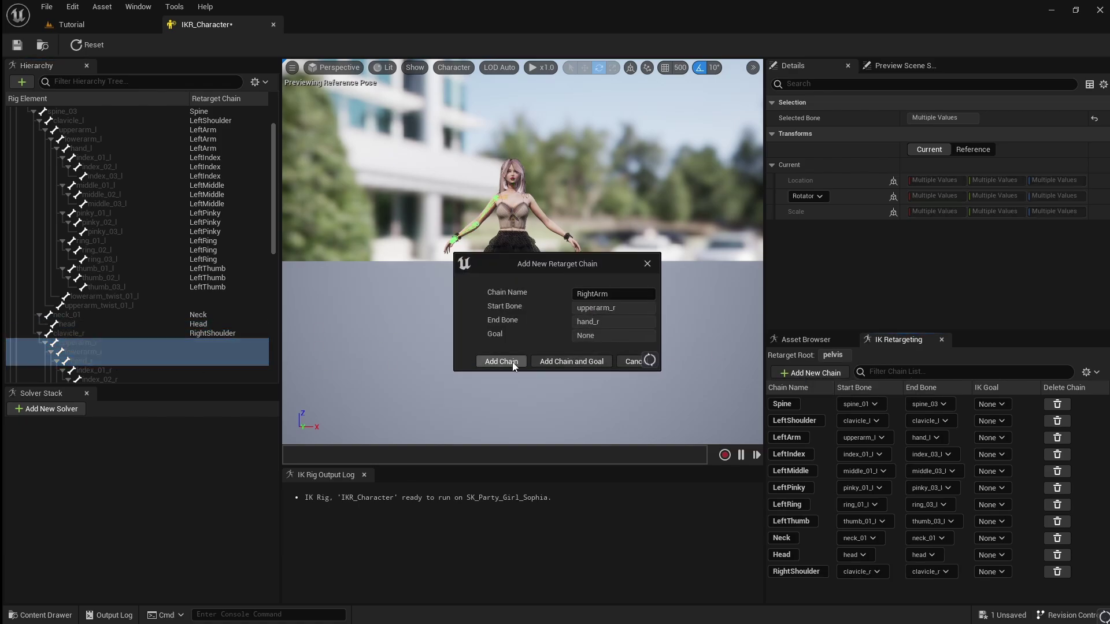
click(512, 365)
Step: Add a RightIndex retarget chain from index_01_r to index_03_r without a goal
scroll(115, 232, down, 9)
click(106, 204)
shift+click(110, 222)
click(810, 372)
click(513, 364)
Step: Add a RightMiddle retarget chain from middle_01_r to middle_03_r without a goal
click(127, 232)
shift+click(135, 253)
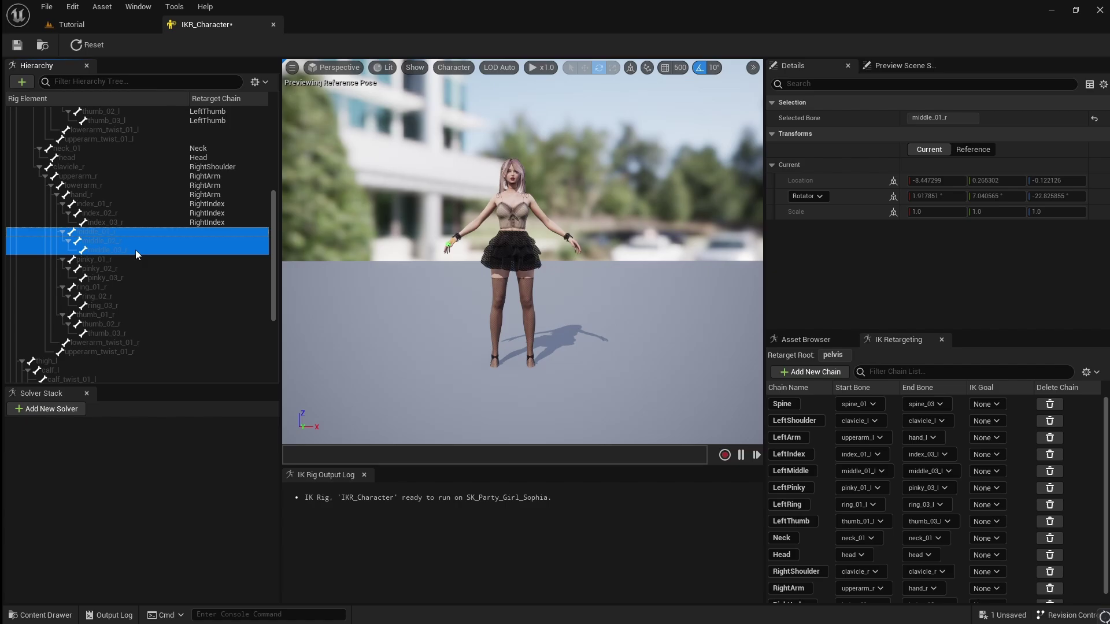
click(810, 373)
click(501, 361)
Step: Add a RightPinky retarget chain from pinky_01_r to pinky_03_r without a goal
click(96, 259)
shift+click(116, 278)
click(810, 373)
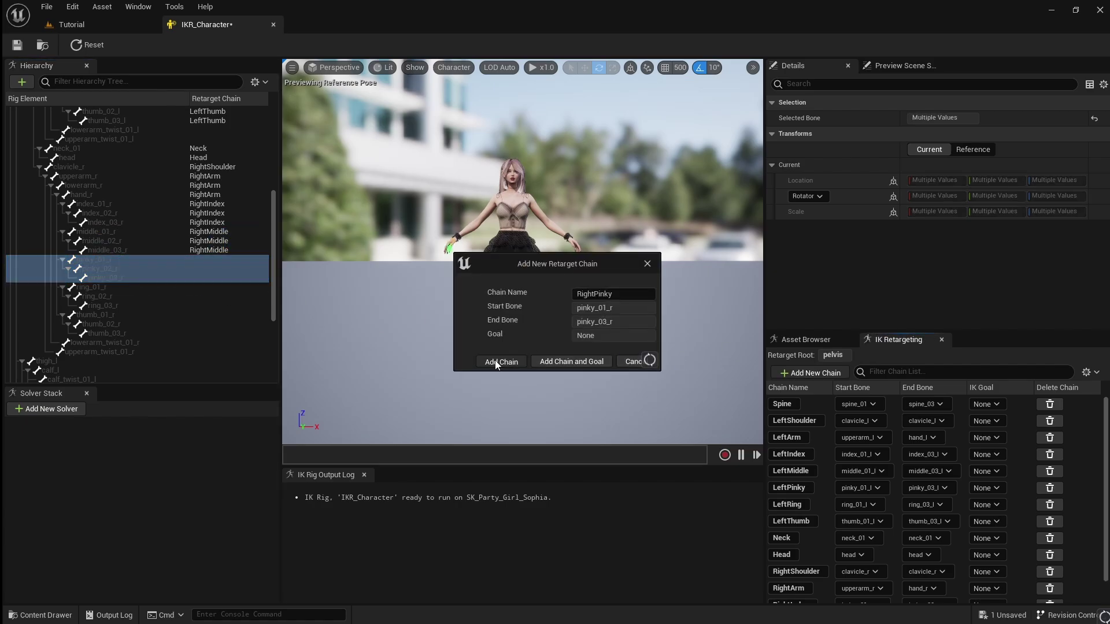
click(500, 361)
Step: Add a RightRing retarget chain from ring_01_r to ring_03_r without a goal
click(92, 287)
shift+click(139, 306)
click(810, 372)
click(501, 361)
Step: Add a RightThumb retarget chain from thumb_01_r to thumb_03_r without a goal
click(95, 314)
shift+click(112, 333)
click(810, 373)
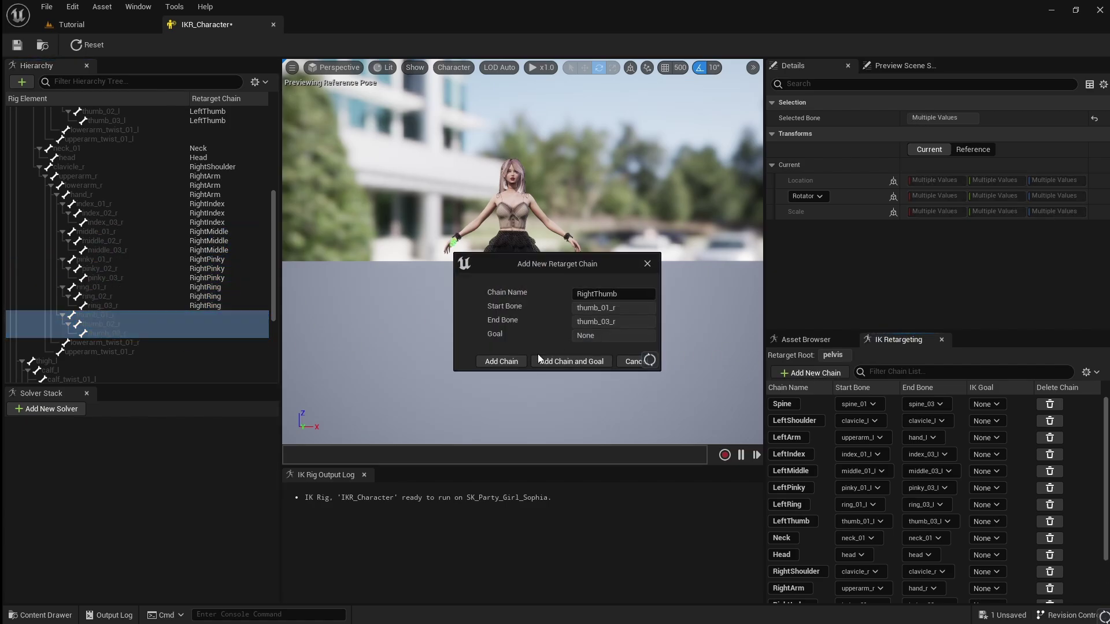
click(509, 362)
Step: Add a LeftLeg retarget chain through thigh_l, calf_l and foot_l without a goal
scroll(86, 300, down, 3)
click(64, 306)
ctrl+click(66, 315)
ctrl+click(67, 334)
click(791, 376)
click(494, 366)
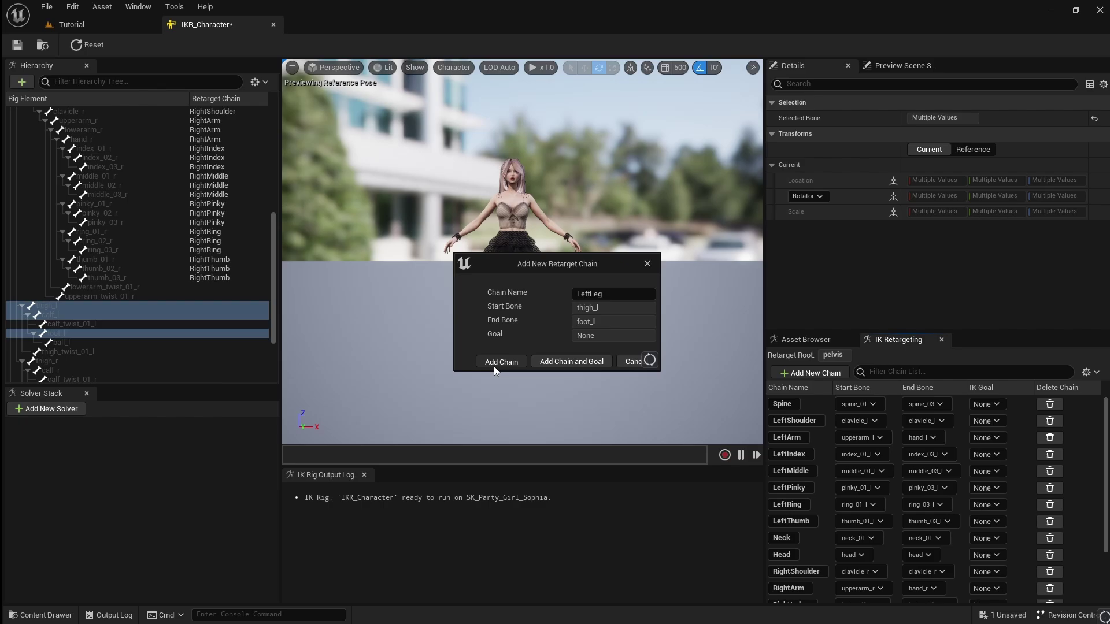
click(501, 360)
Step: Add a RightLeg retarget chain through thigh_r, calf_r and foot_r without a goal
scroll(101, 231, down, 3)
click(46, 286)
ctrl+click(51, 296)
ctrl+click(56, 314)
click(810, 372)
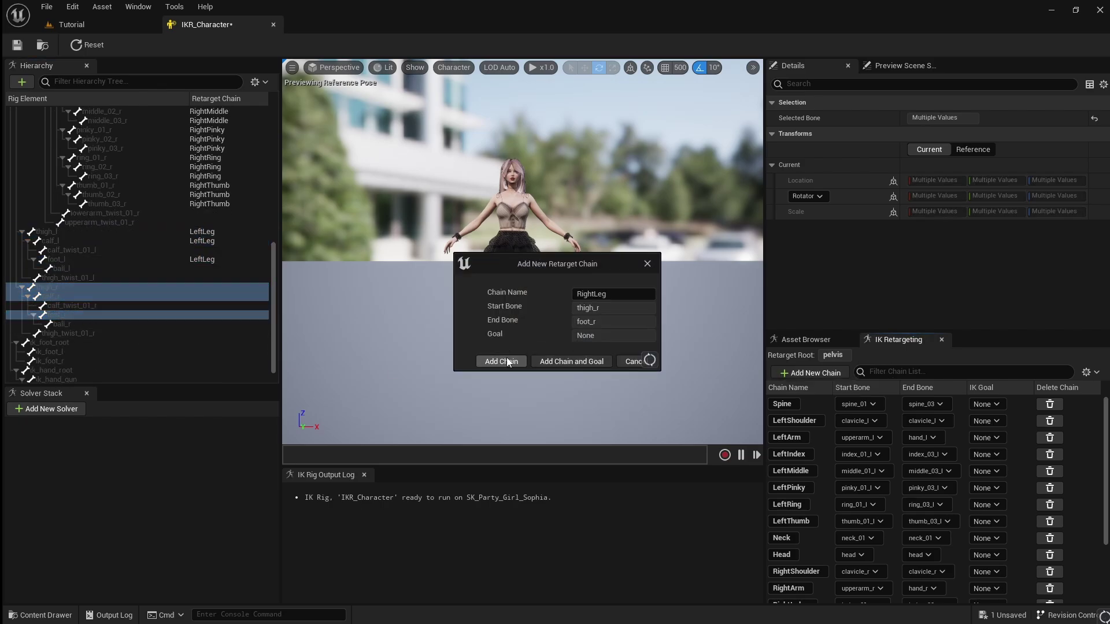
click(508, 362)
Step: Save the IKR_Character rig and close its editor
scroll(137, 315, down, 1)
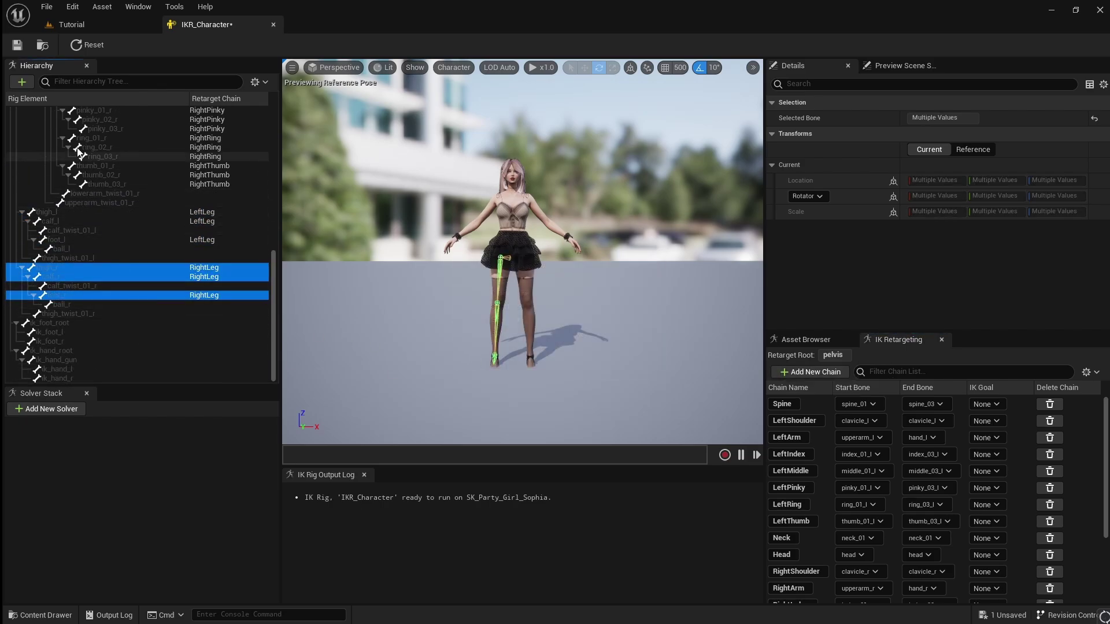
click(19, 45)
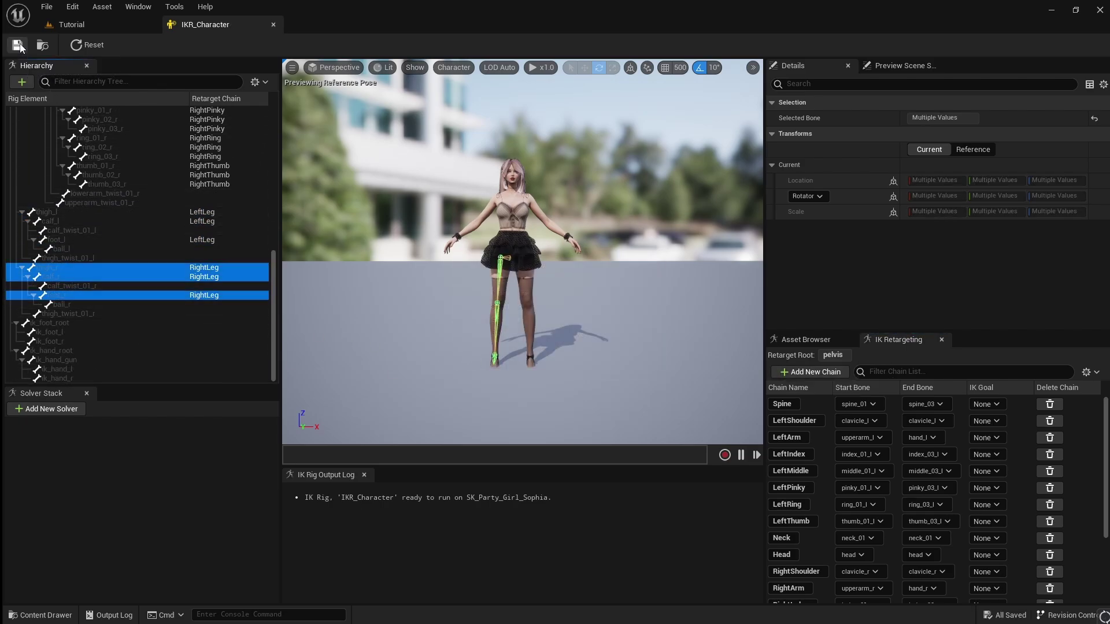
click(274, 26)
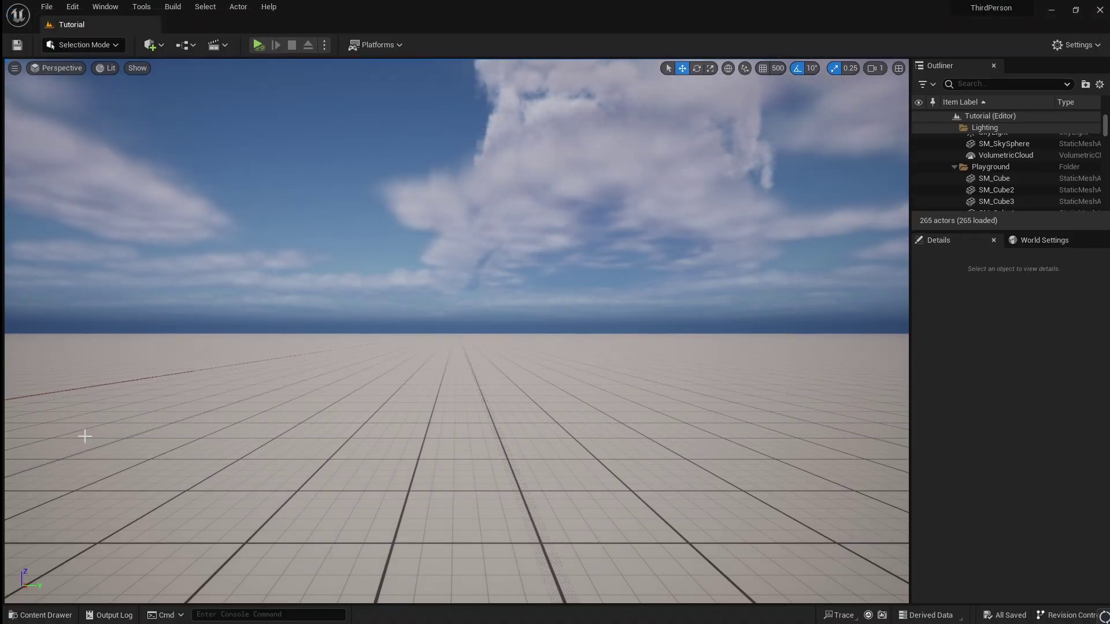
Step: Create an IK Retargeter asset named RTG_MixamoToCharacter in the Tutorial Animations folder
click(39, 615)
right_click(411, 546)
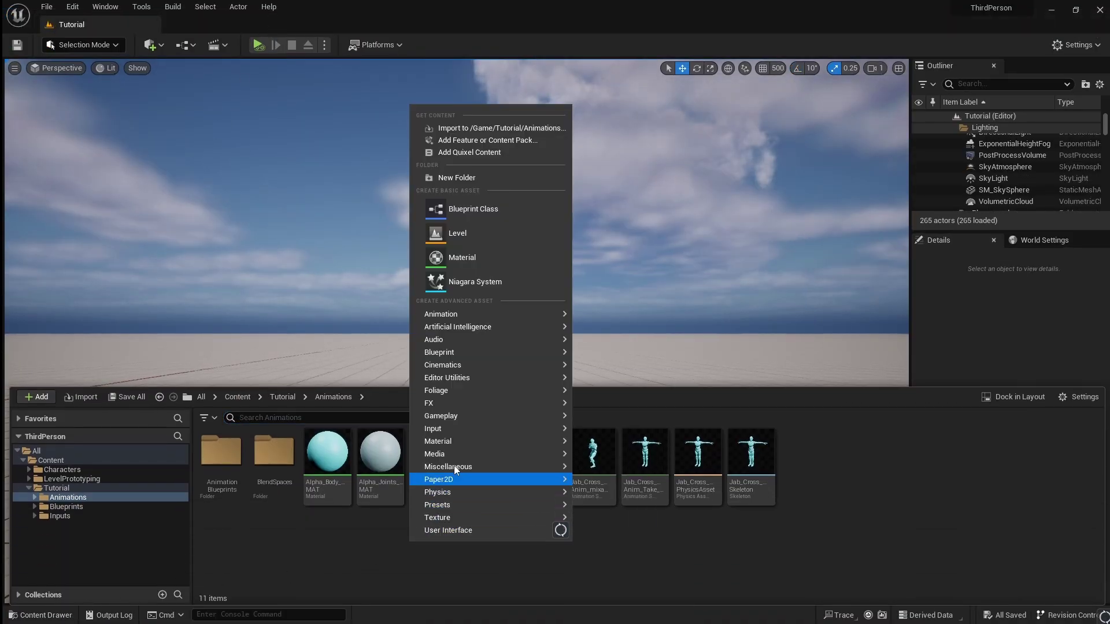
mouse_move(492, 315)
mouse_move(637, 548)
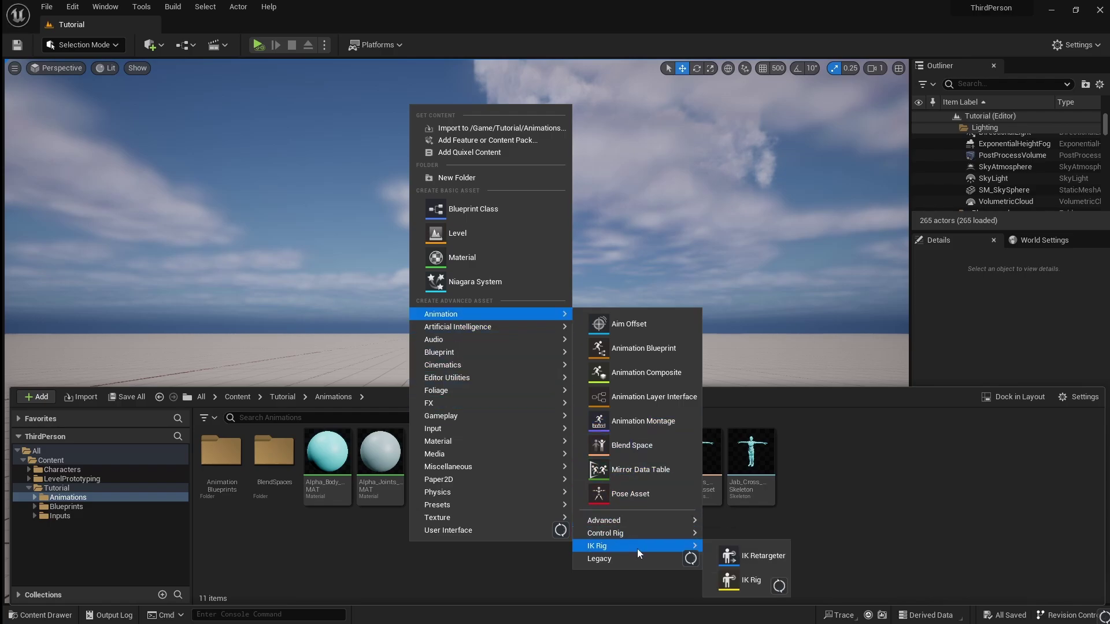
click(763, 556)
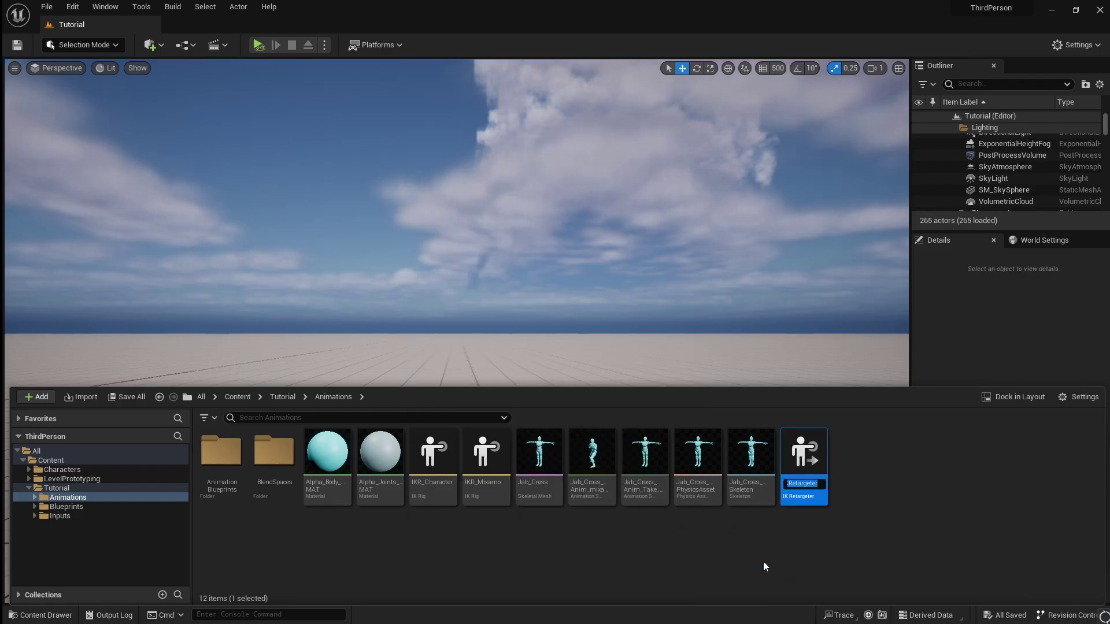
text(RTG_M)
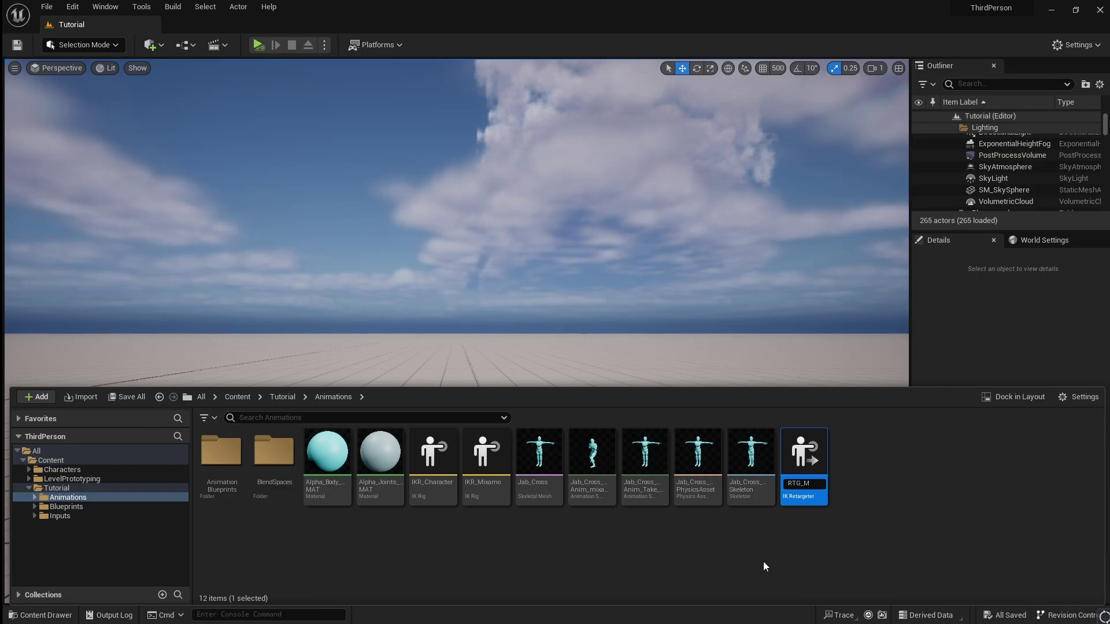
text(ixamoTo)
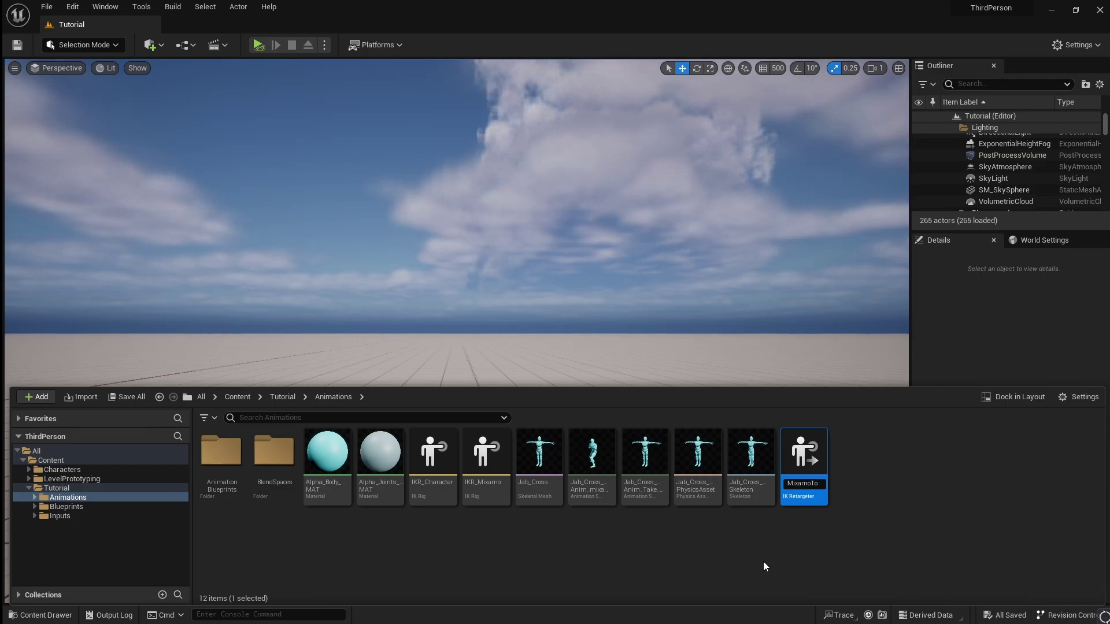
text(Character)
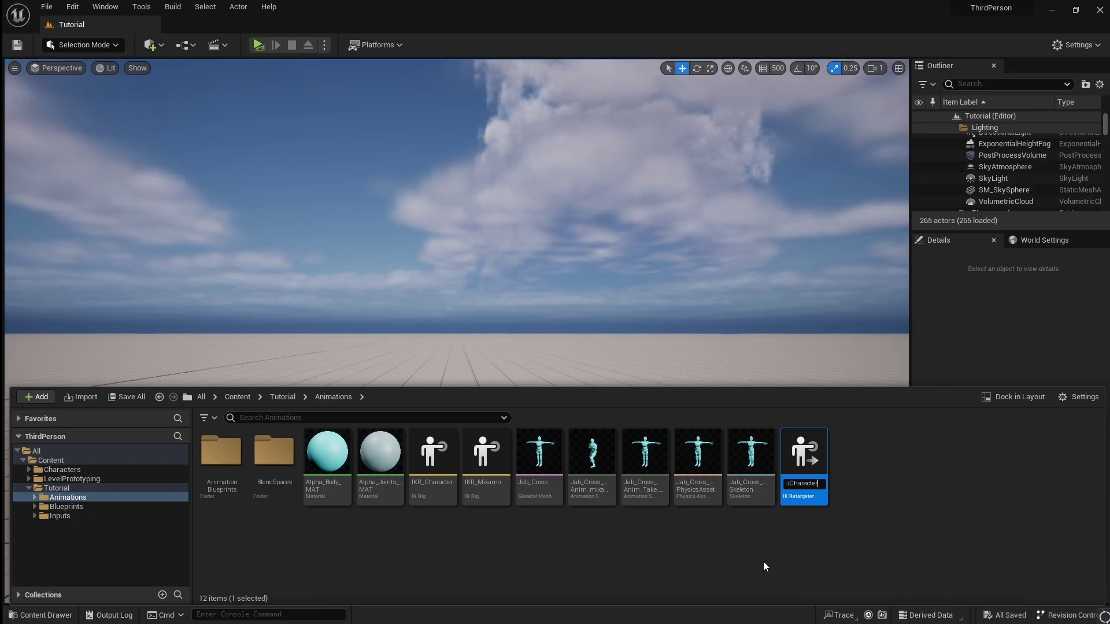
key(Return)
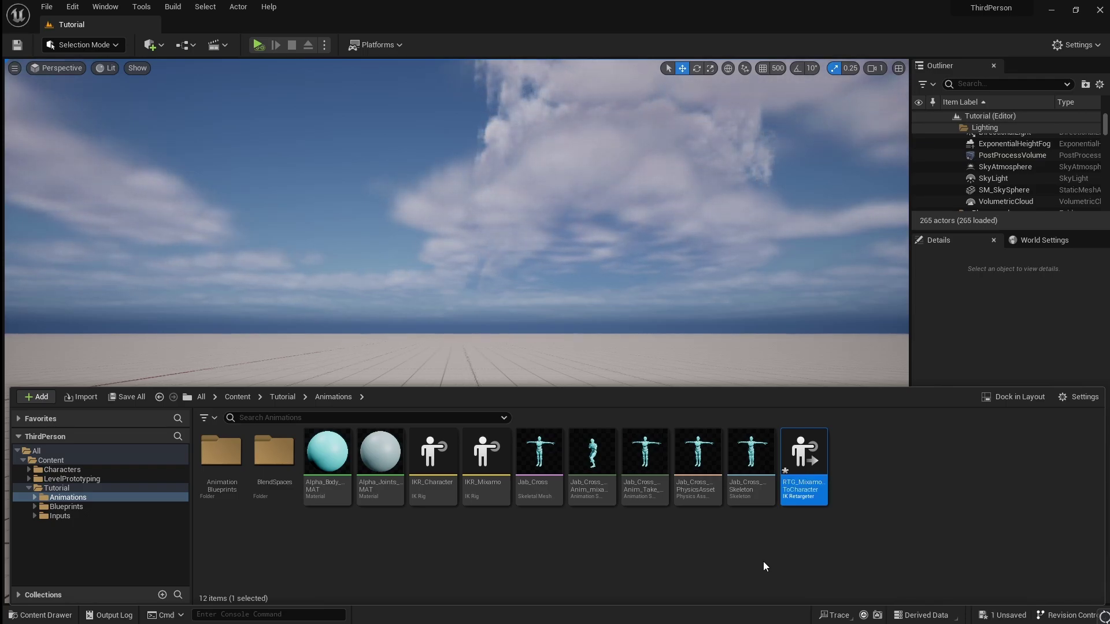
Step: Open RTG_MixamoToCharacter with IKR_Mixamo as the source IK rig and IKR_Character as the target IK rig
double_click(797, 461)
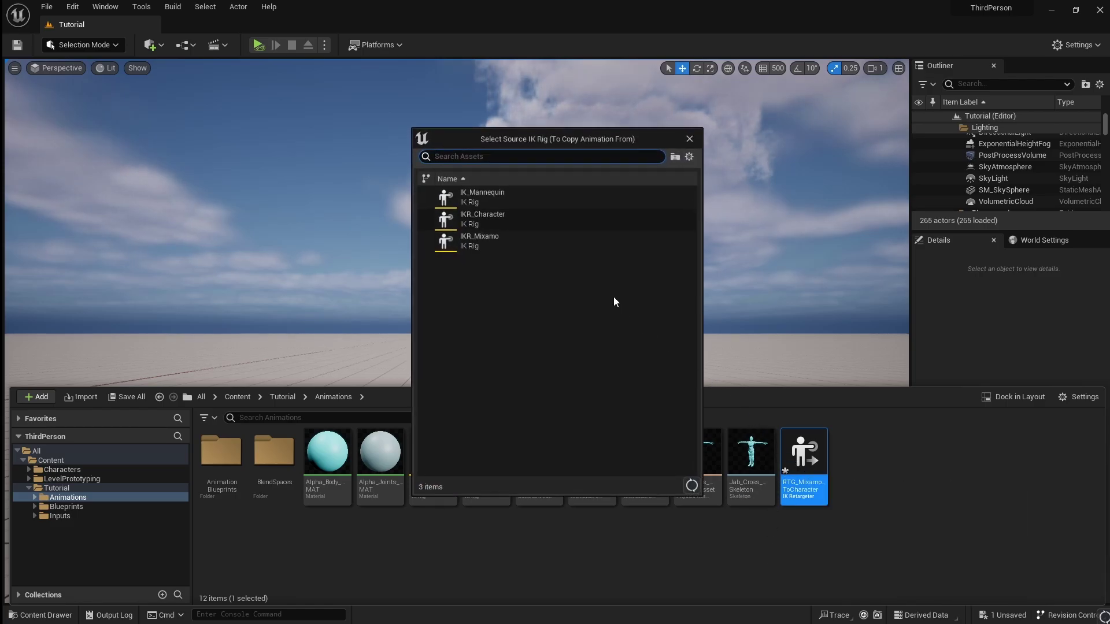
click(556, 244)
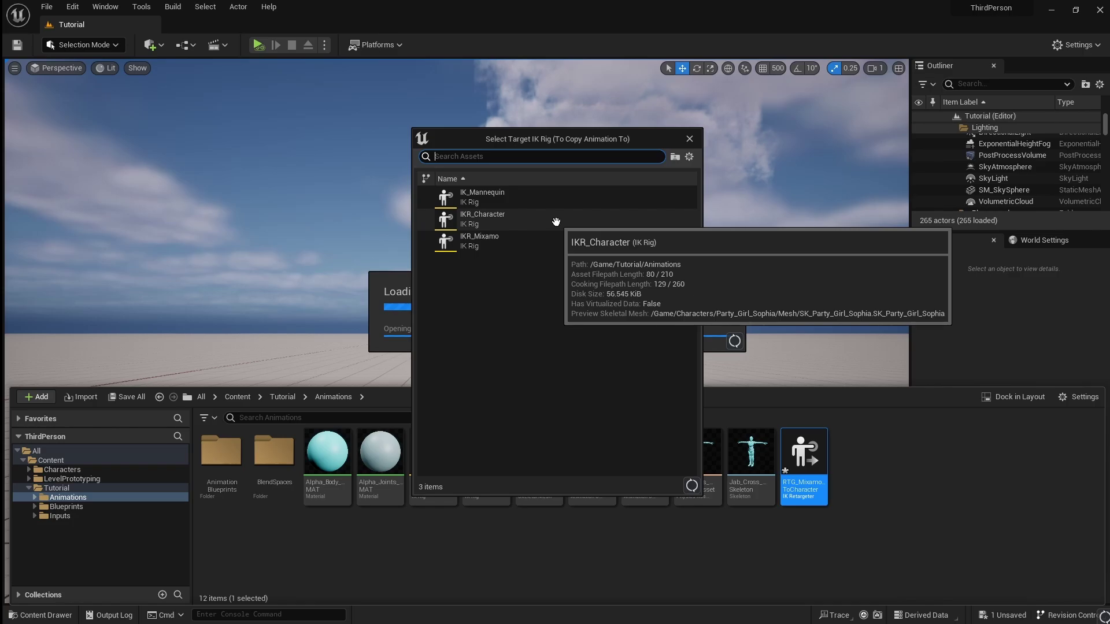
click(556, 222)
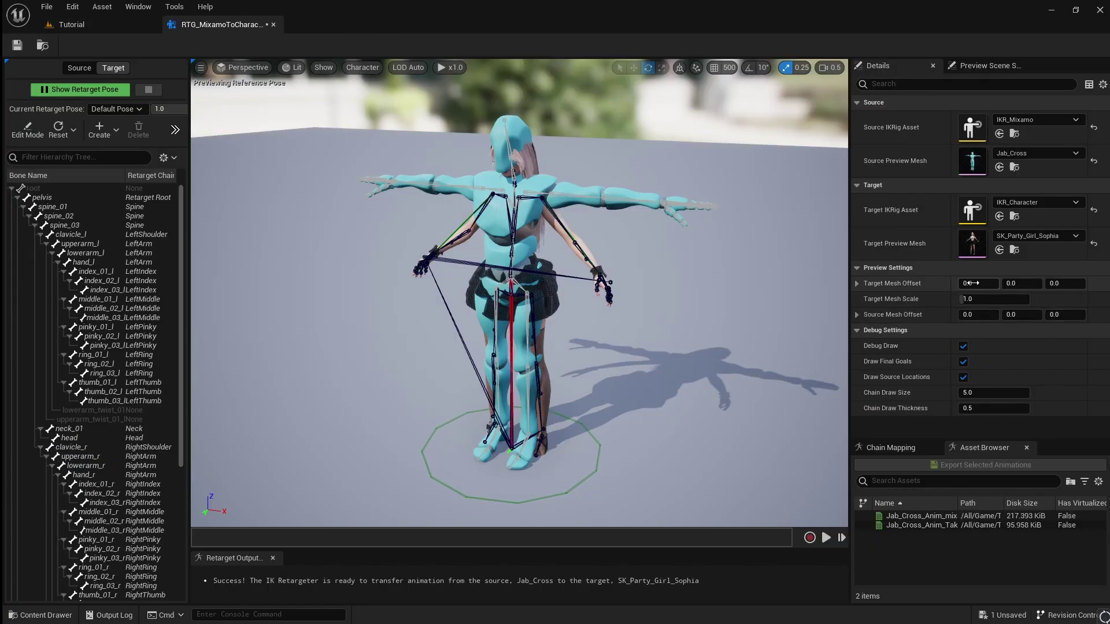
Step: Offset the target preview mesh about -168.5 on X to stand it beside the source mesh
drag(971, 283, 919, 283)
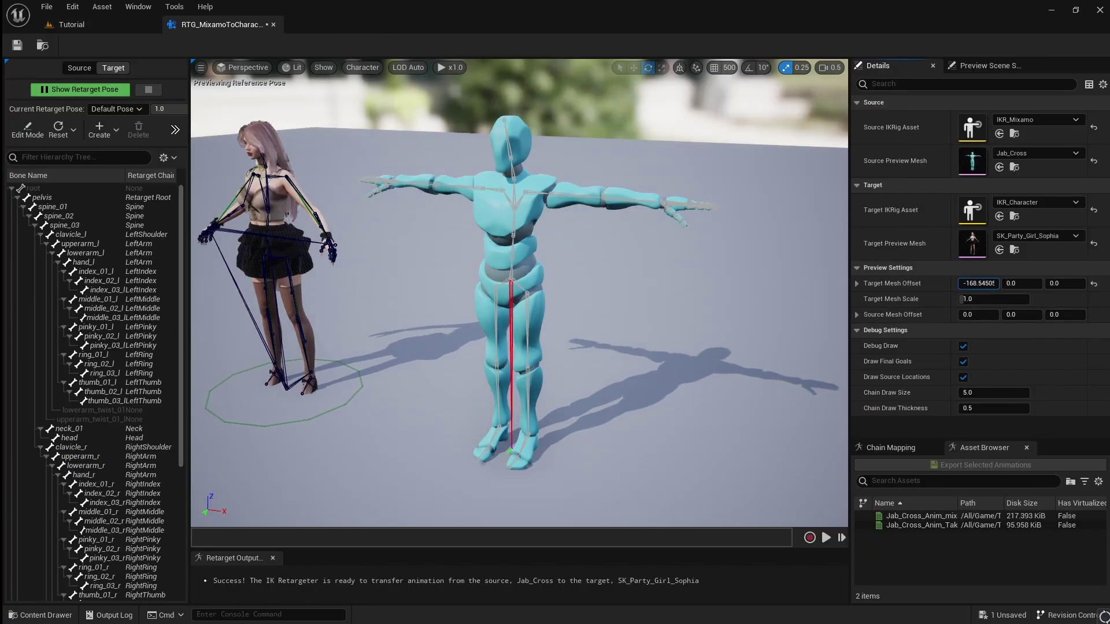
right_drag(520, 293, 601, 295)
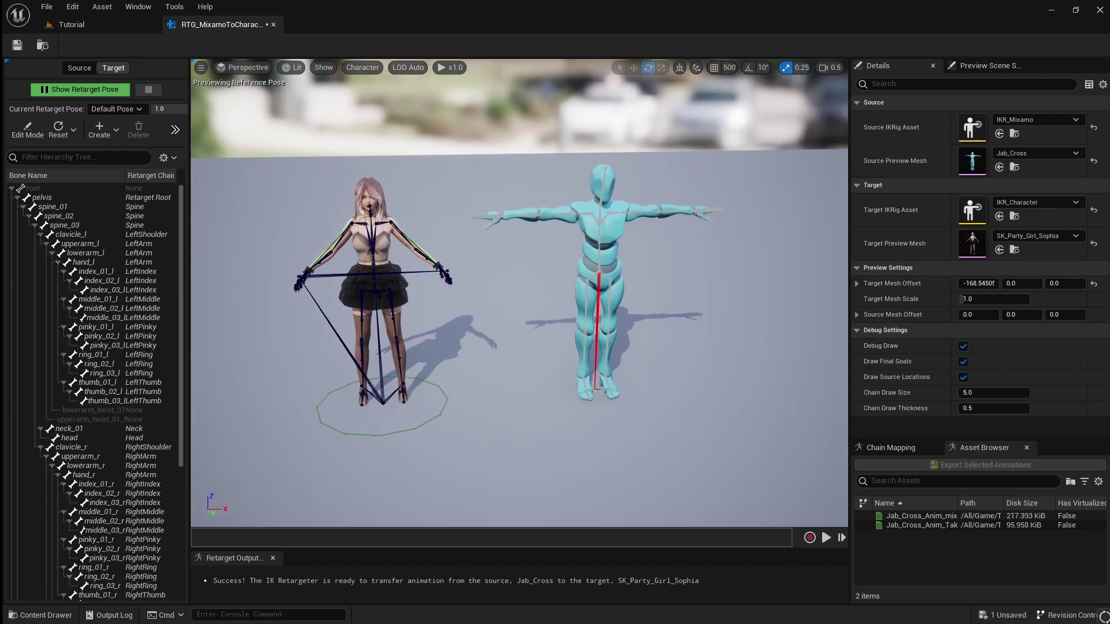
Step: Review the chain mapping between the target and source chains from Spine through RightLeg
click(895, 448)
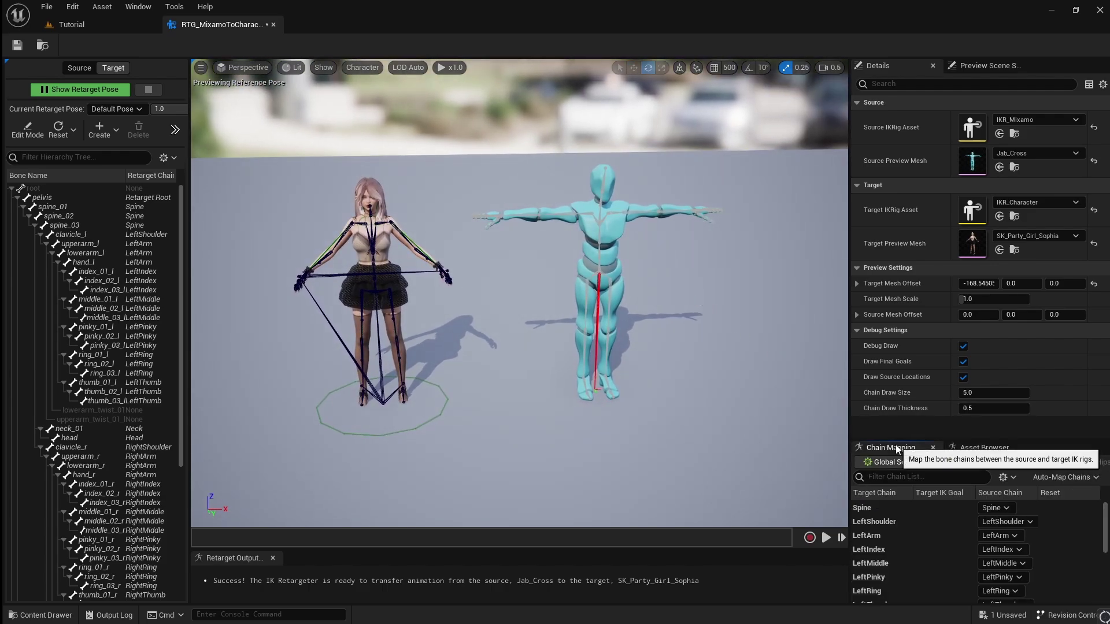
scroll(1065, 514, down, 3)
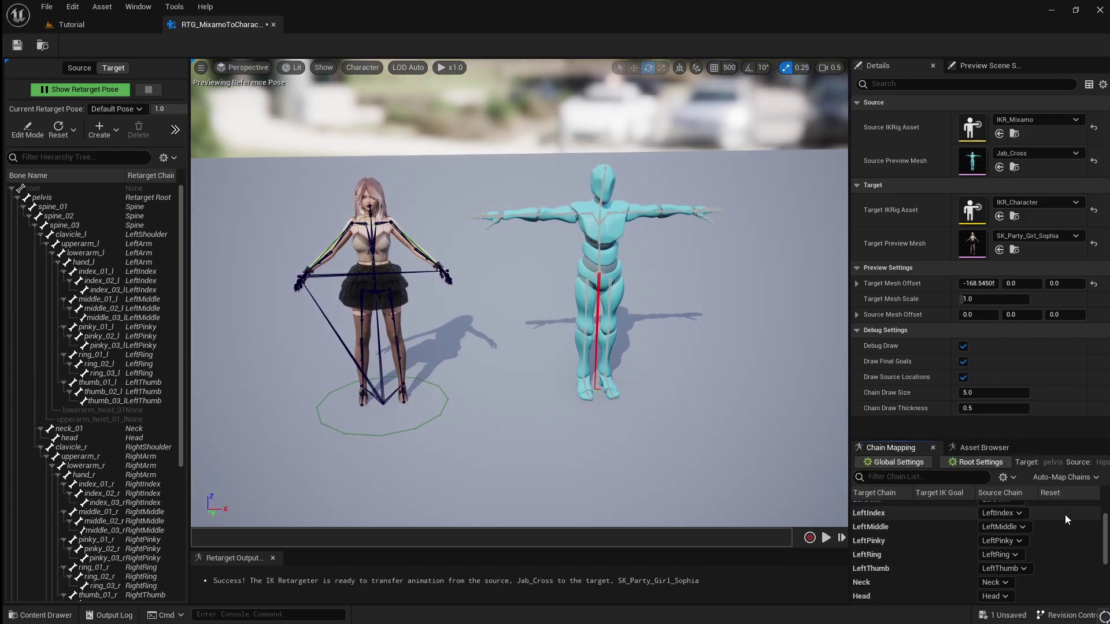
scroll(1049, 547, down, 3)
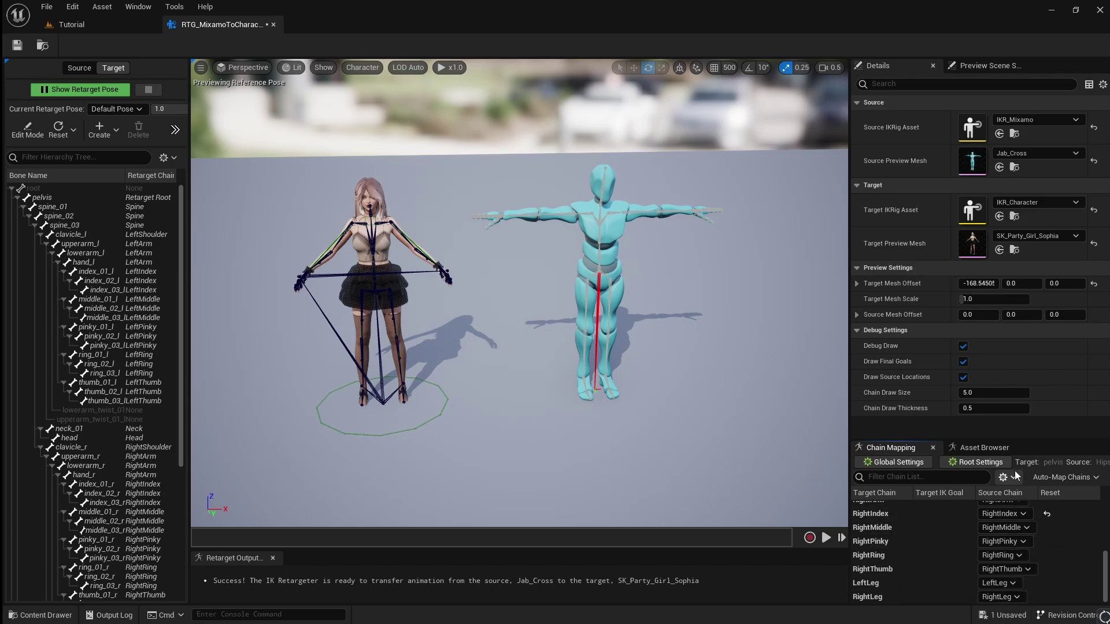
Step: Preview the Jab_Cross_Anim_mixamo_com animation on both meshes and examine the target character's pose
click(1009, 451)
click(977, 516)
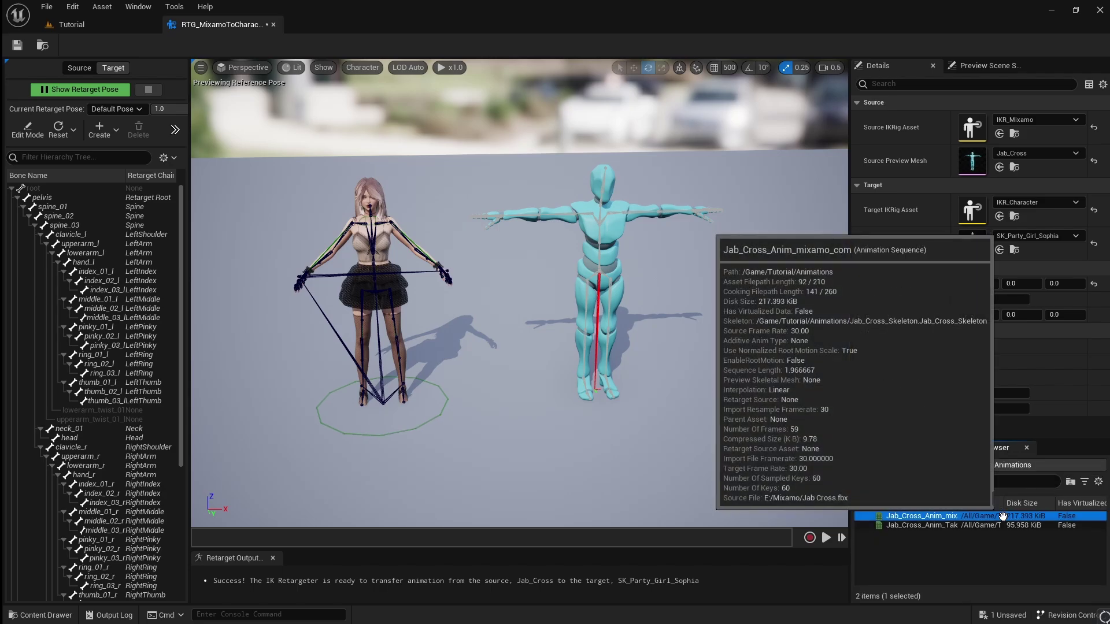
alt+drag(519, 292, 578, 312)
scroll(519, 292, up, 2)
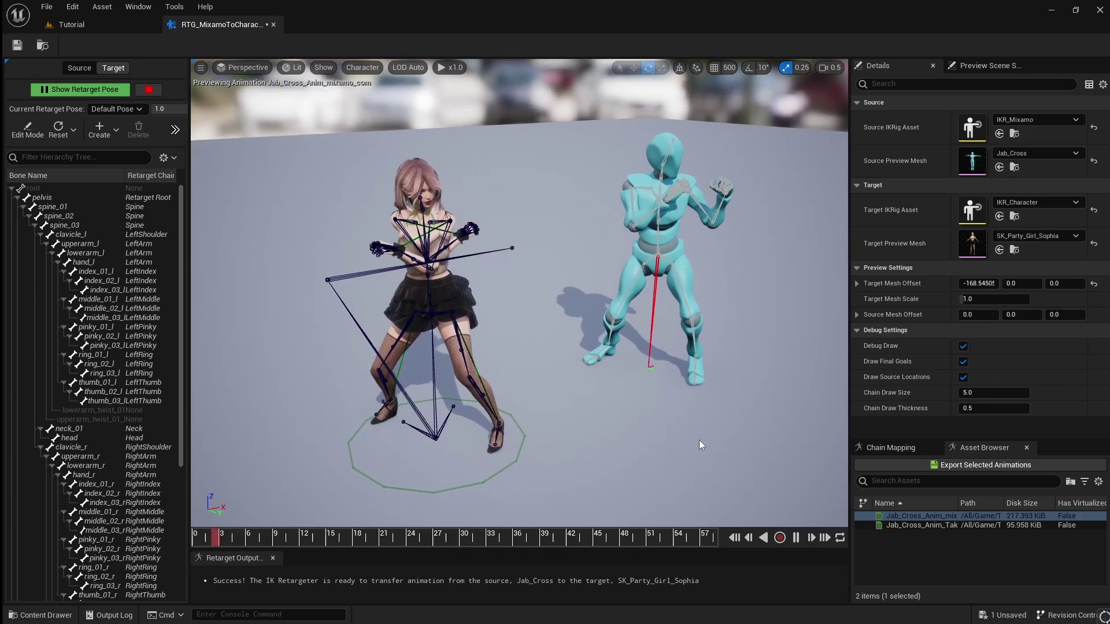
Step: Start editing the target's default retarget pose and reset the Target Mesh Offset
click(27, 130)
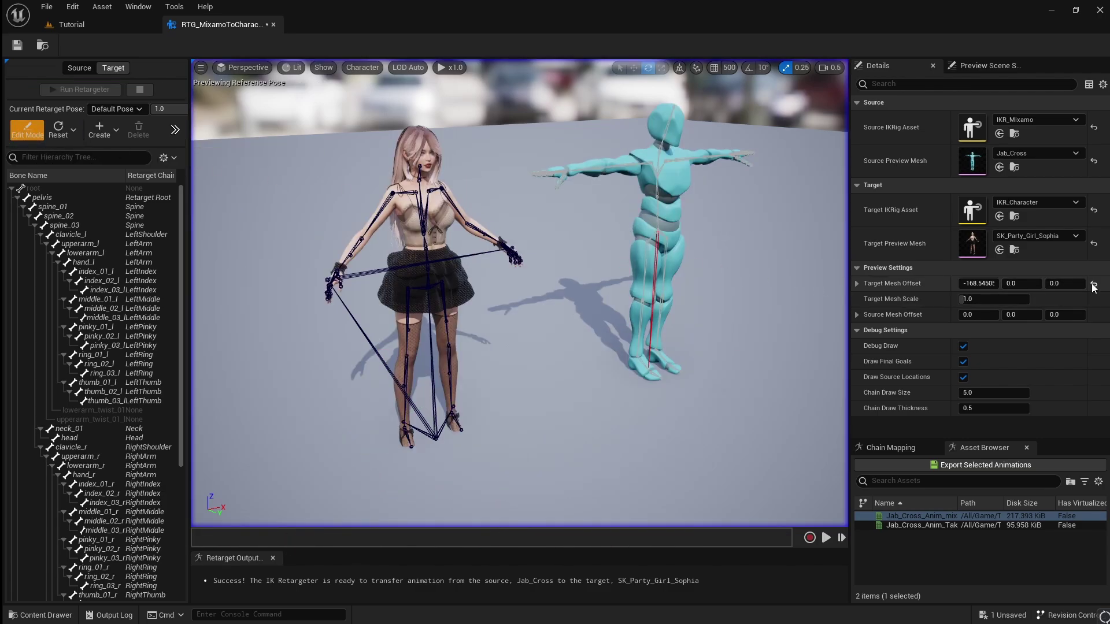
click(1093, 284)
Step: In the Left view, draw the full bone hierarchy and raise the target mesh's Z offset to about 2.52
click(254, 67)
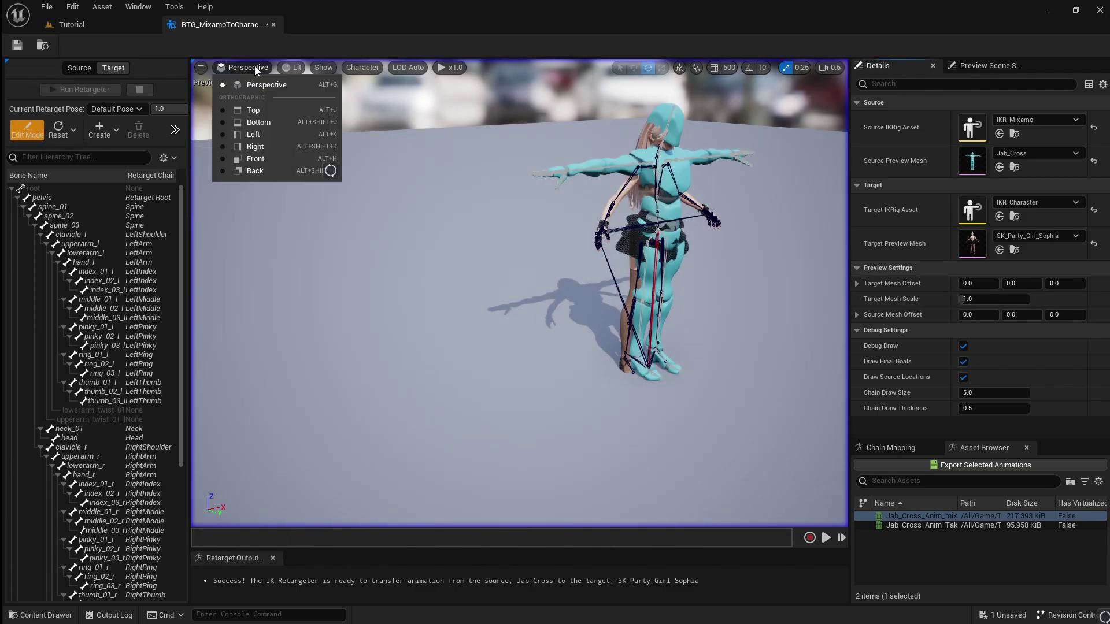
click(268, 138)
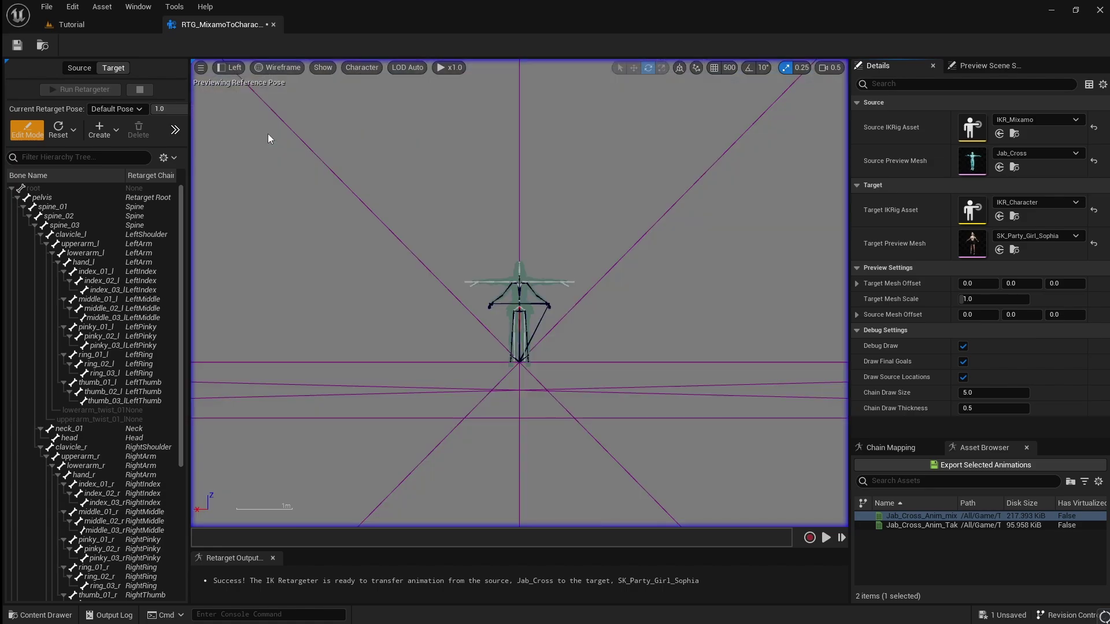
scroll(486, 258, up, 10)
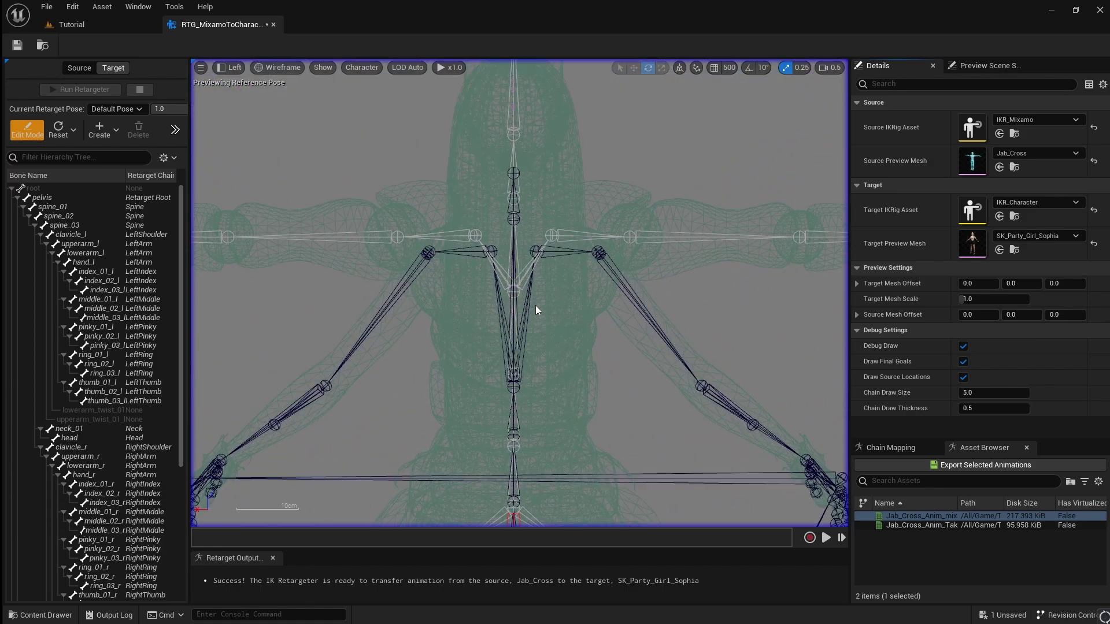
right_drag(539, 312, 540, 286)
click(363, 67)
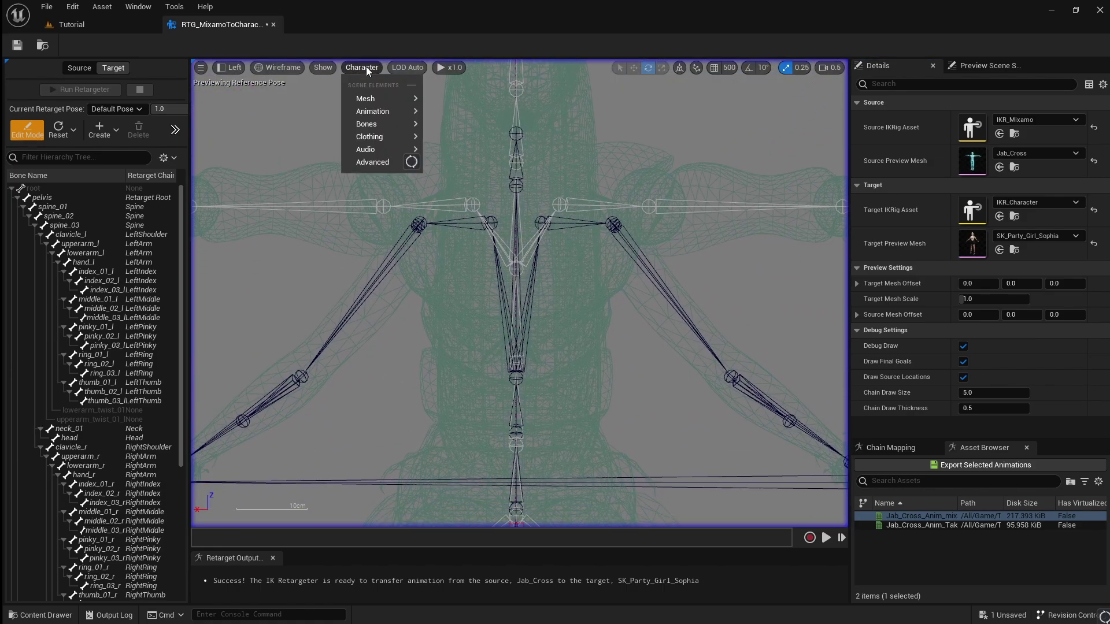
mouse_move(386, 125)
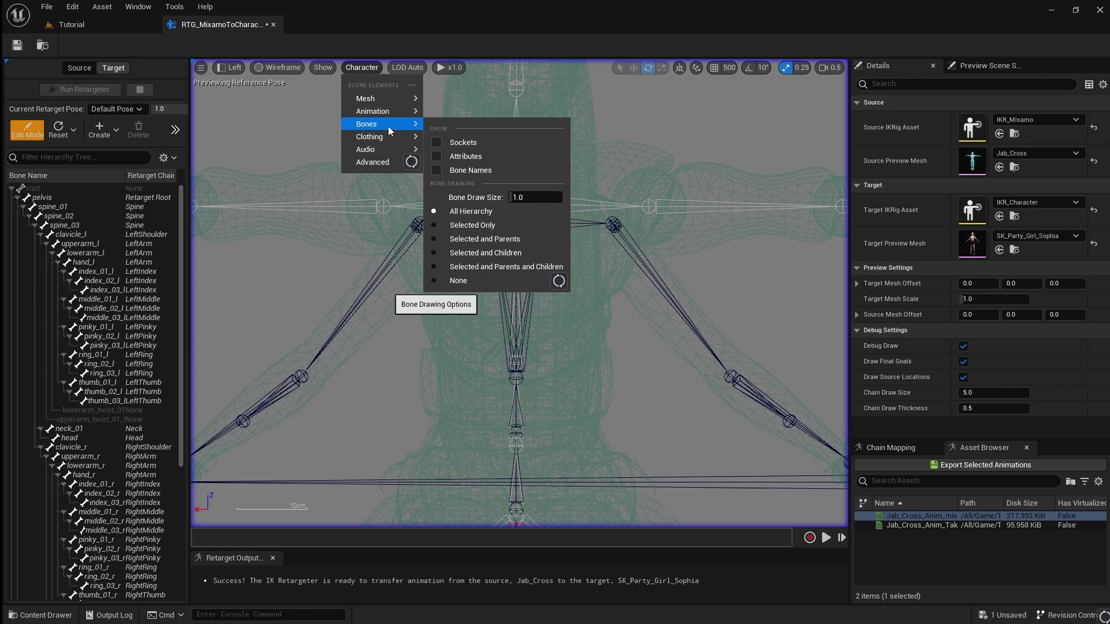
click(518, 211)
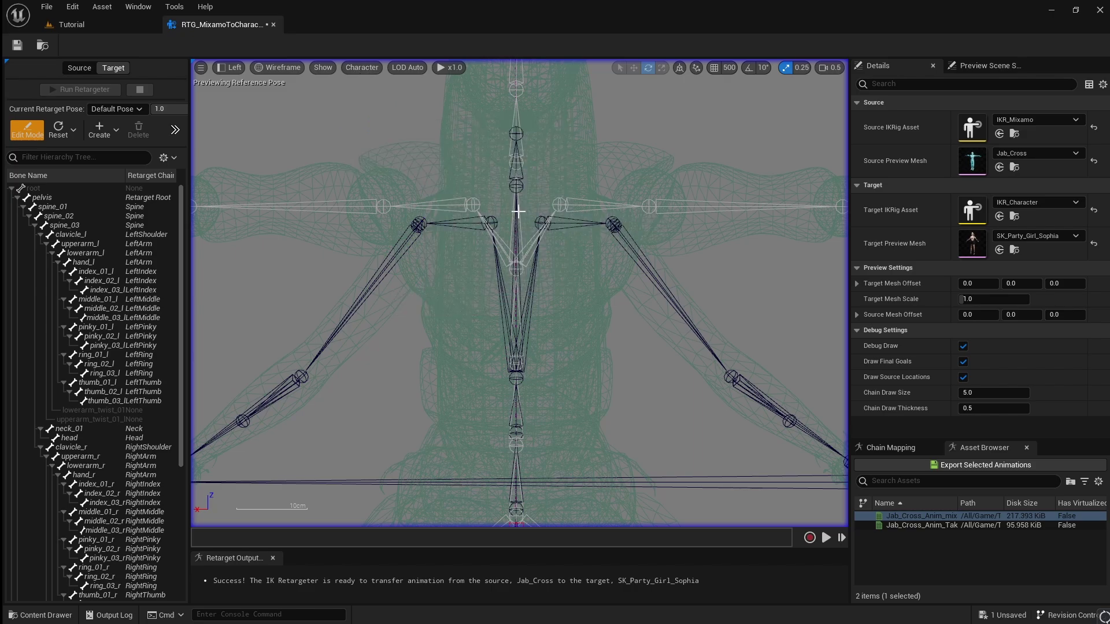
drag(1065, 283, 1096, 284)
Step: Rotate upperarm_r about 52° in world space to align it horizontally with the source's right arm
click(622, 222)
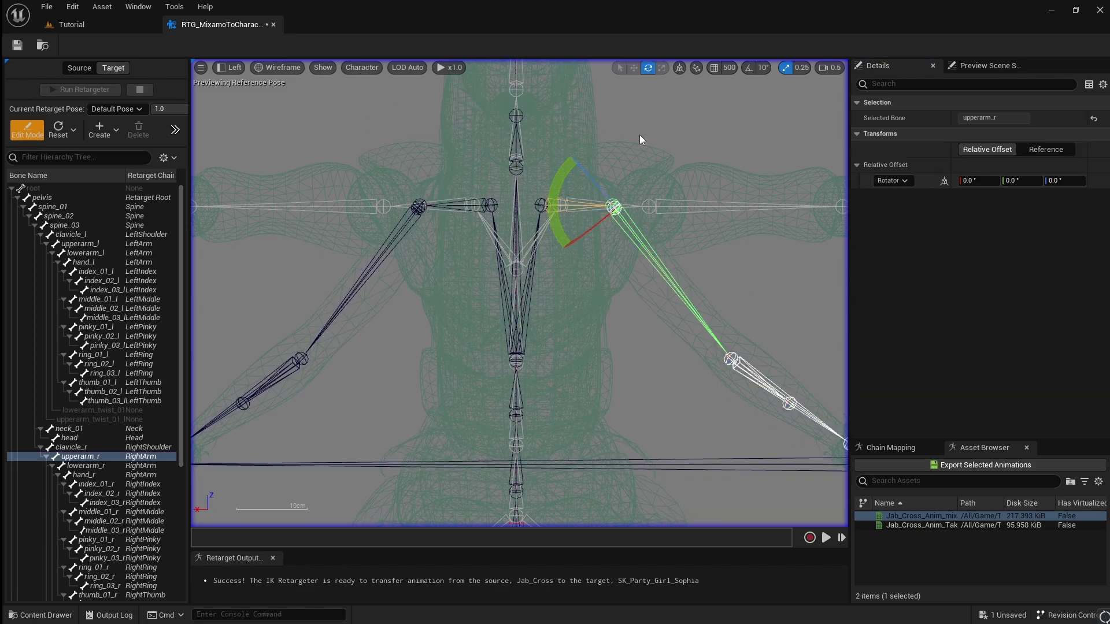
click(683, 69)
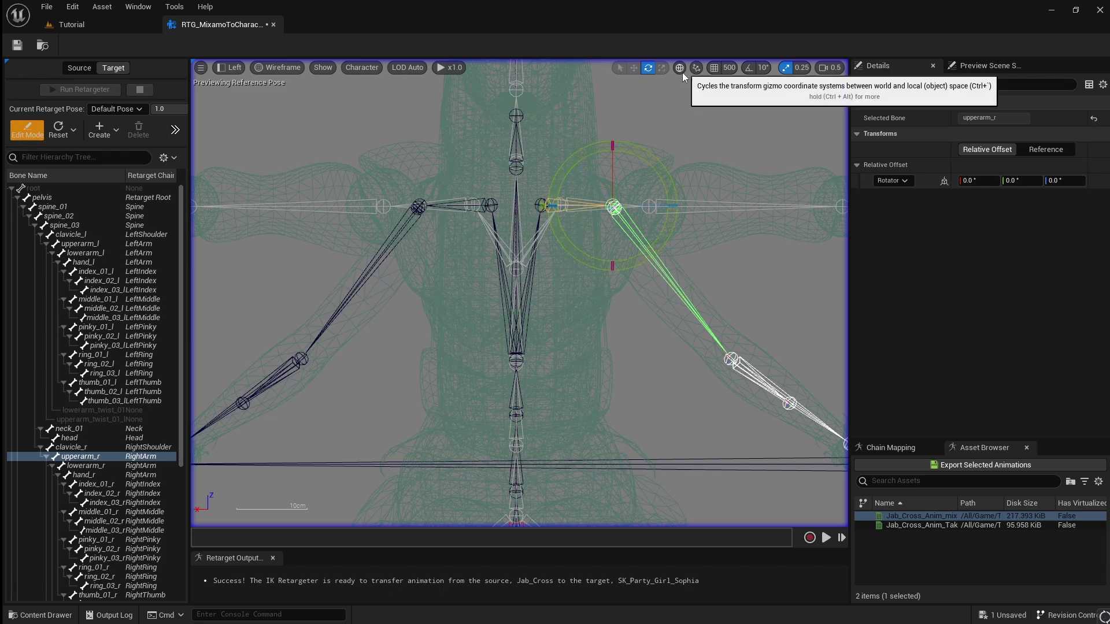
drag(644, 153, 627, 211)
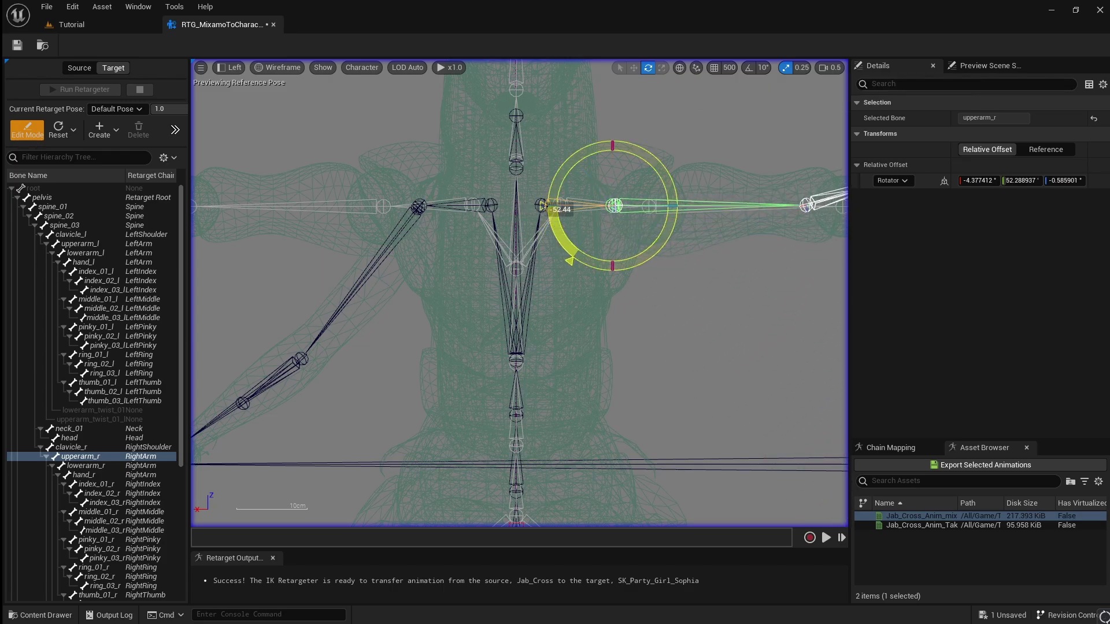
Step: Rotate lowerarm_r and hand_r in the Left view to line up with the source's horizontal right arm
right_drag(752, 312, 336, 365)
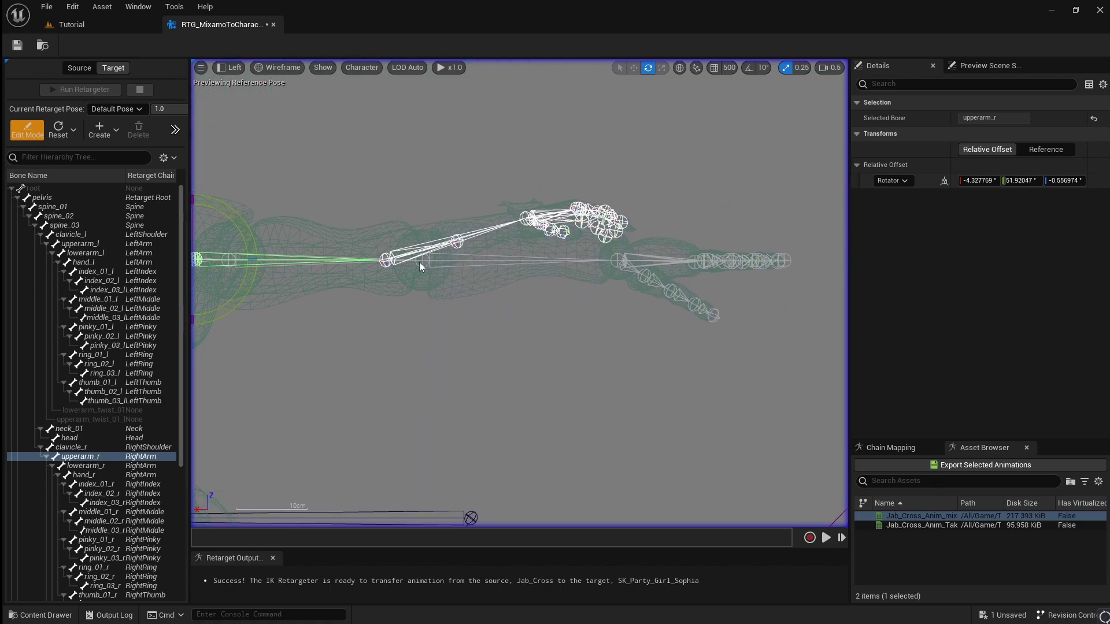
click(427, 241)
drag(321, 244, 326, 257)
click(532, 260)
drag(469, 258, 473, 273)
Step: Rotate upperarm_l about 51° in the Left view to align it horizontally with the source's left arm
right_drag(397, 346, 841, 331)
click(544, 246)
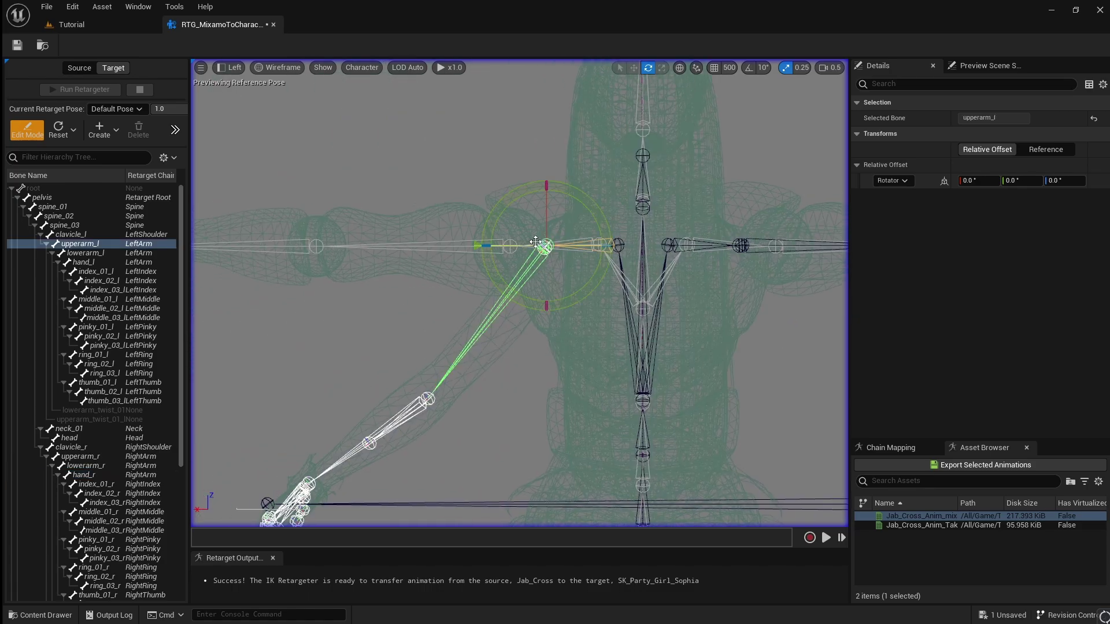
drag(482, 253, 501, 197)
Step: Rotate lowerarm_l about 14° and adjust hand_l to line up with the source's horizontal left arm
right_drag(282, 222, 549, 229)
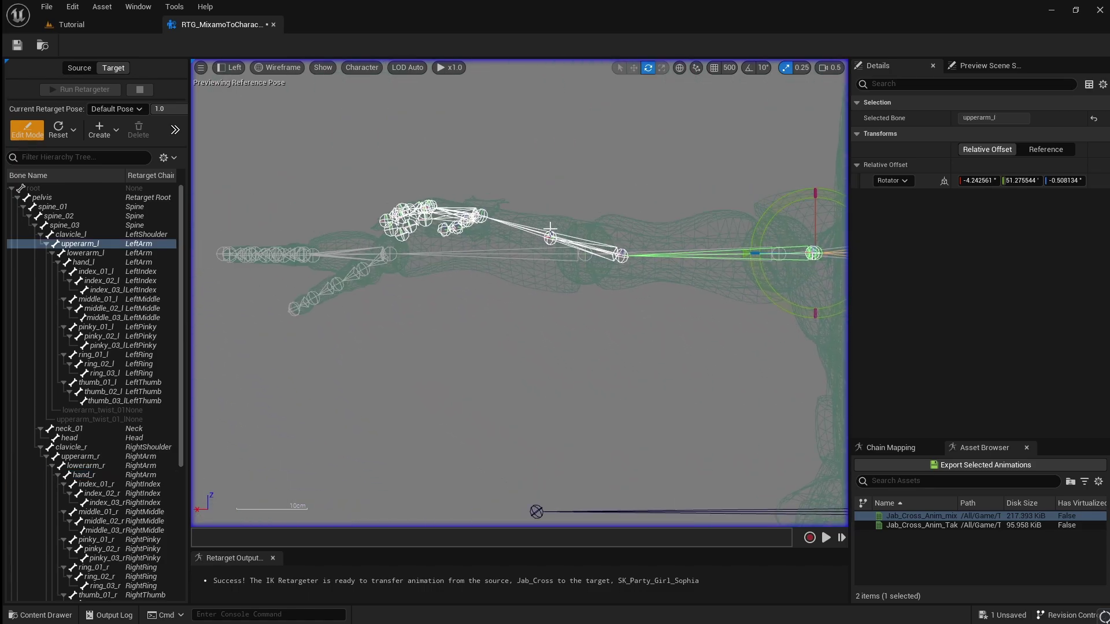
click(550, 230)
mouse_move(556, 248)
mouse_down()
mouse_move(560, 260)
mouse_move(549, 259)
mouse_up()
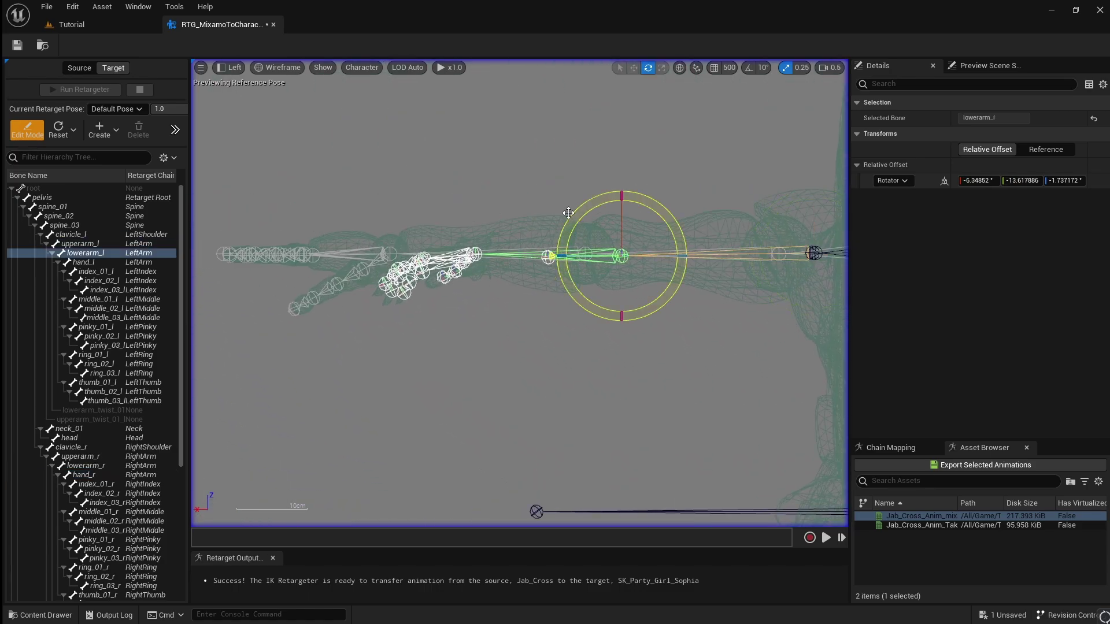
click(476, 255)
drag(510, 208, 525, 223)
Step: Rotate thigh_r slightly and thigh_l about 3° to bring both legs parallel with the source's legs
click(632, 324)
right_drag(632, 324, 567, 230)
click(580, 229)
drag(592, 188, 583, 192)
click(424, 202)
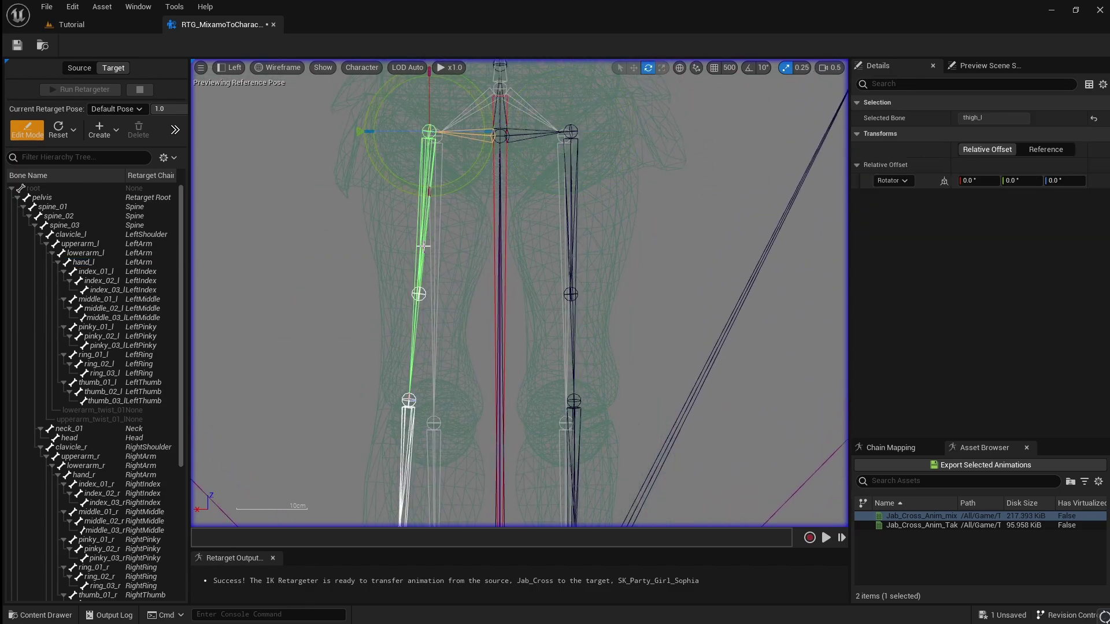
drag(454, 190, 469, 181)
Step: In the Top view, rotate upperarm_l and lowerarm_l to straighten the left arm along the source's arm
right_drag(697, 231, 713, 429)
scroll(633, 355, down, 3)
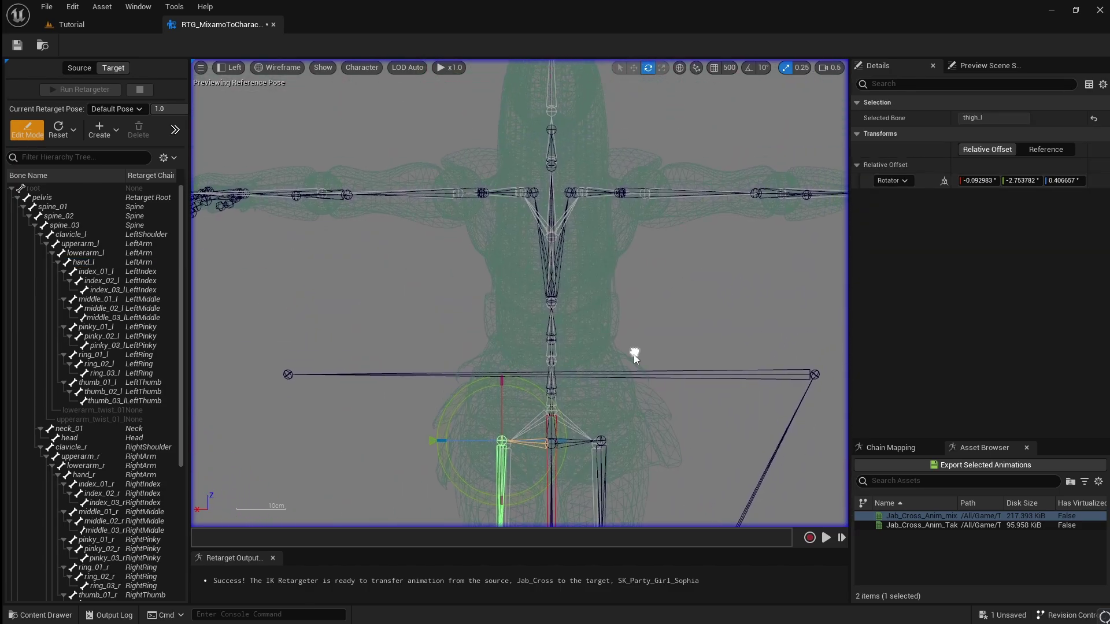
click(232, 67)
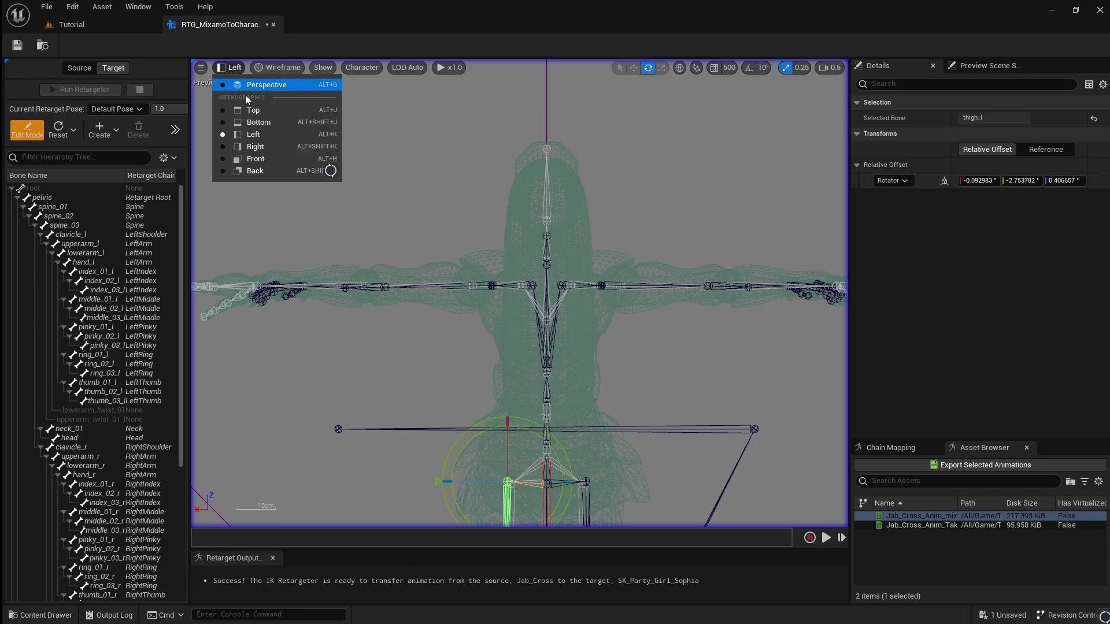
click(272, 110)
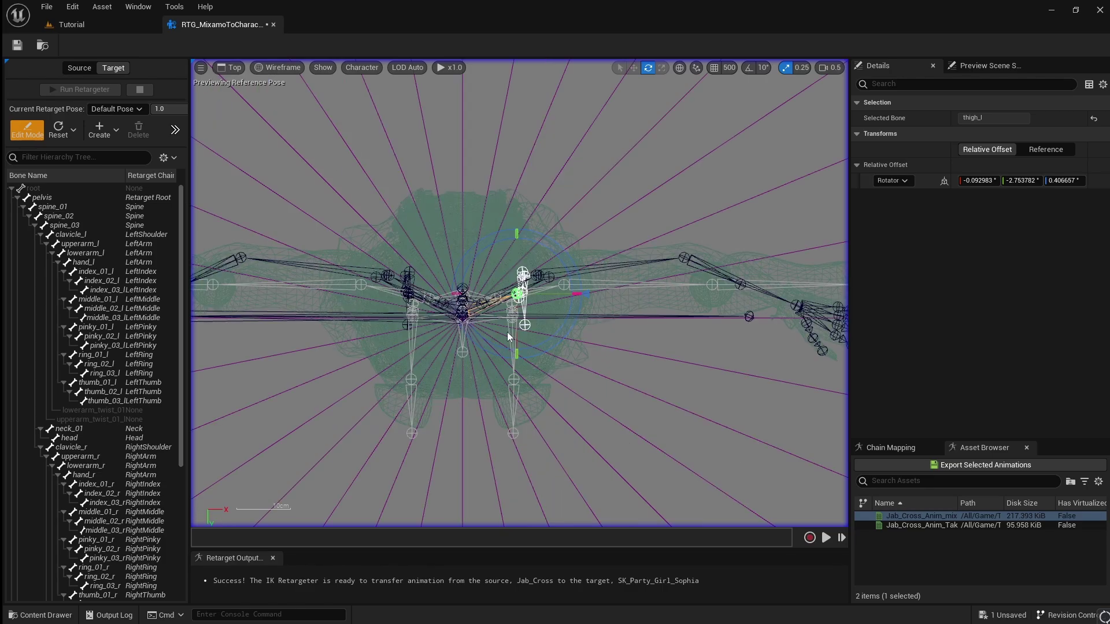
scroll(507, 332, up, 3)
click(472, 267)
click(613, 237)
drag(590, 239, 584, 267)
right_drag(670, 282, 418, 252)
click(414, 225)
drag(475, 250, 474, 188)
Step: Rotate upperarm_r and lowerarm_r in the Top view to straighten the right arm along the source's arm
right_drag(279, 365, 661, 329)
right_drag(613, 279, 544, 286)
click(467, 228)
drag(709, 243, 711, 220)
right_drag(353, 254, 601, 224)
click(604, 198)
drag(666, 199, 664, 231)
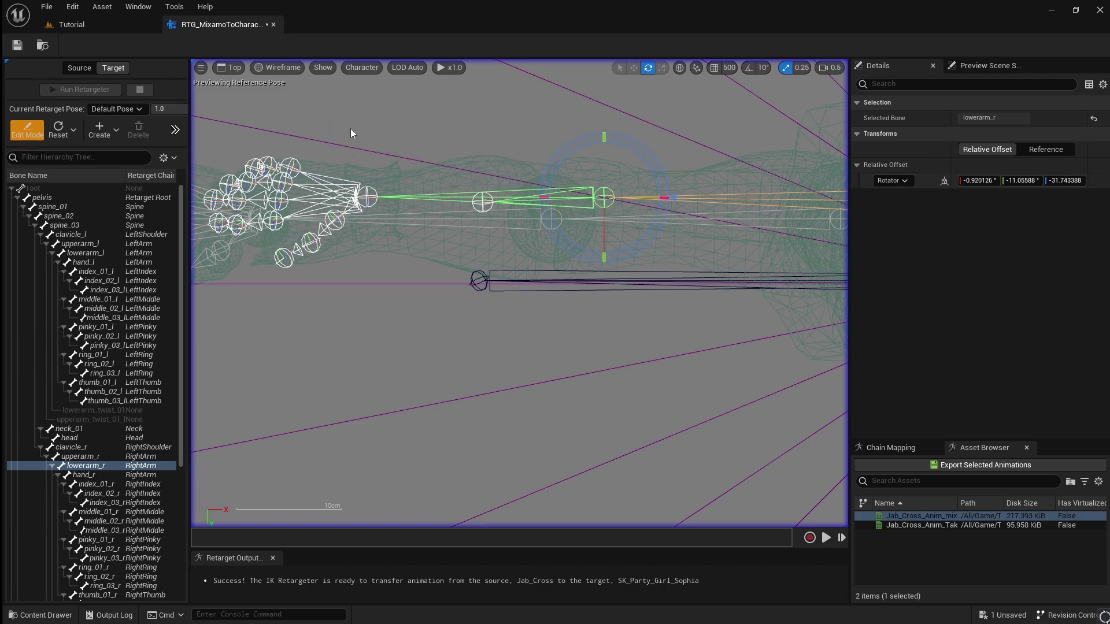
Step: Save the retargeter and return to the Perspective view with both meshes framed
click(228, 70)
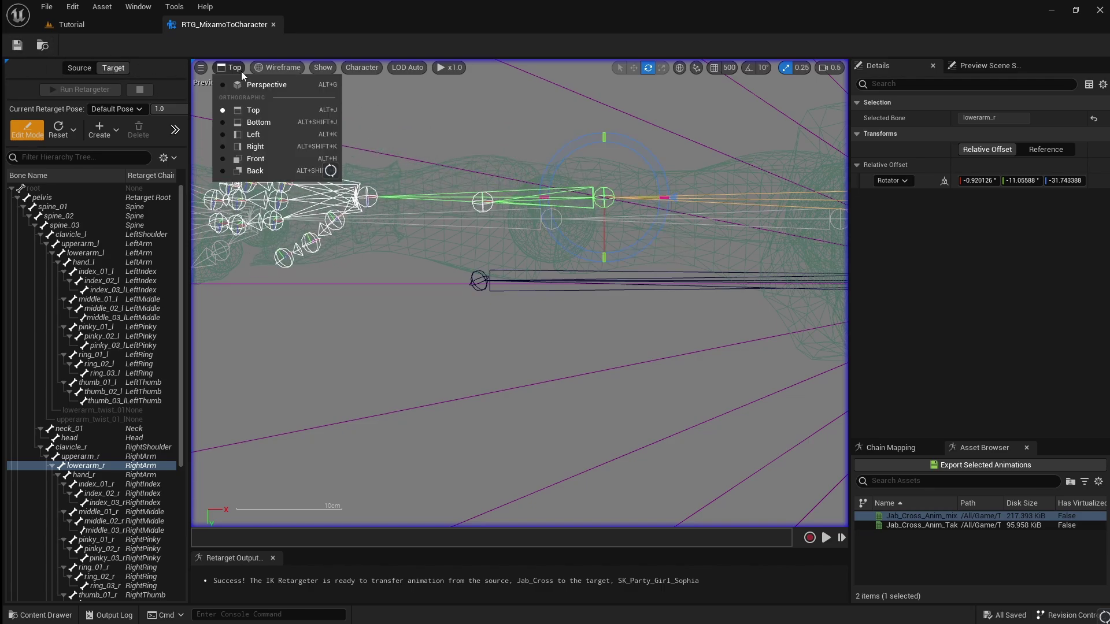
click(266, 82)
scroll(527, 313, down, 6)
scroll(528, 315, down, 2)
click(671, 349)
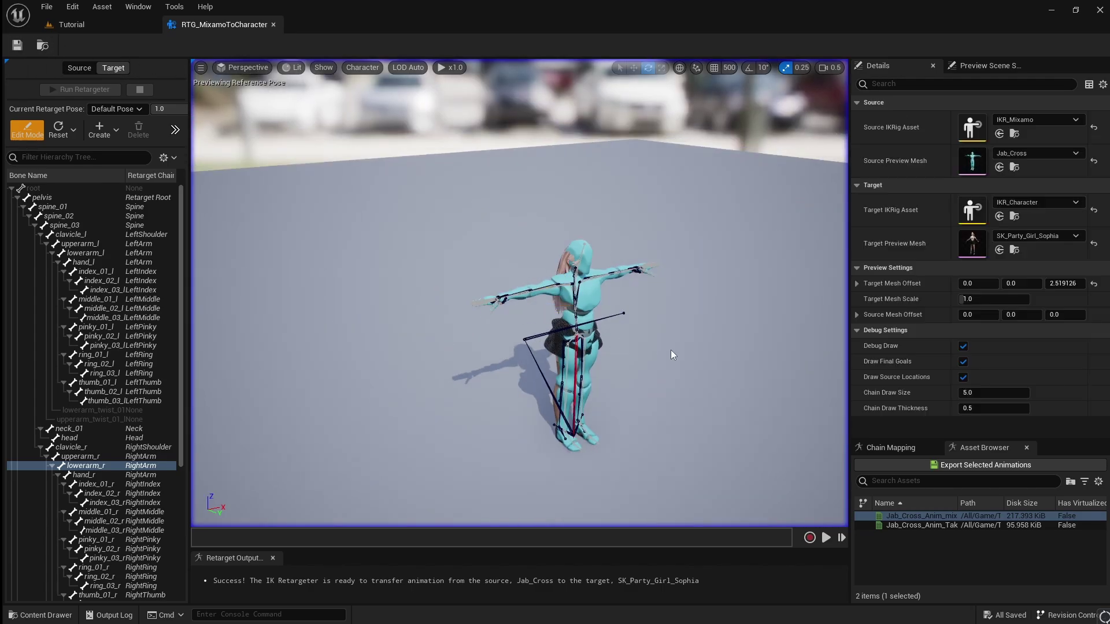
mouse_move(671, 349)
right_down()
mouse_move(722, 388)
mouse_move(672, 353)
right_up()
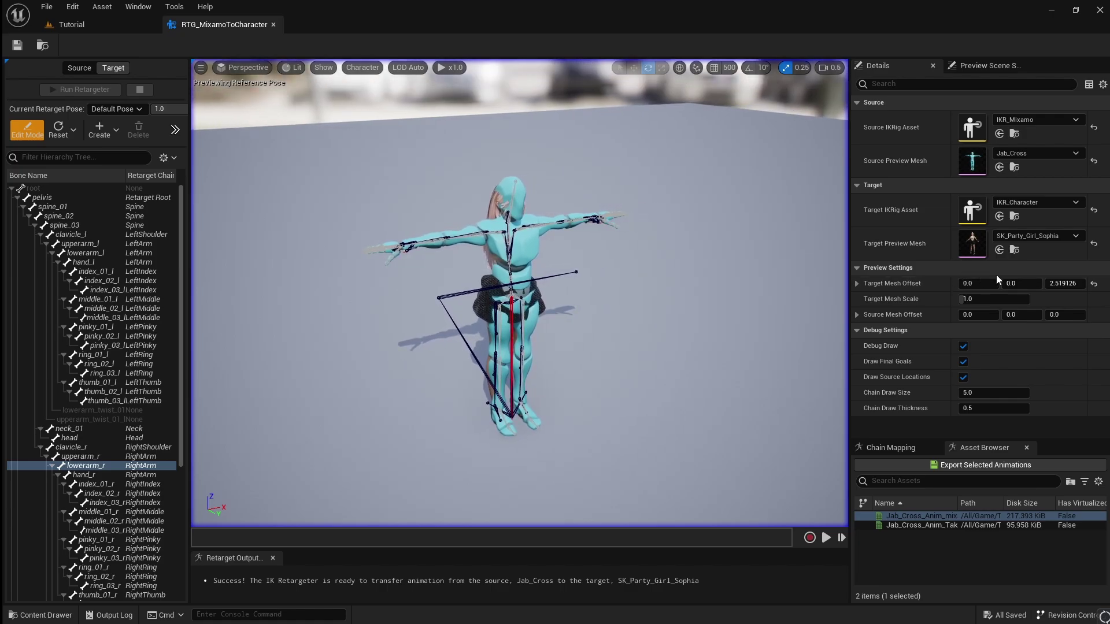
Step: Offset the target mesh about -196.5 on X and preview Jab_Cross_Anim_mixamo_com with the corrected retarget pose
drag(992, 283, 896, 276)
right_drag(723, 324, 630, 333)
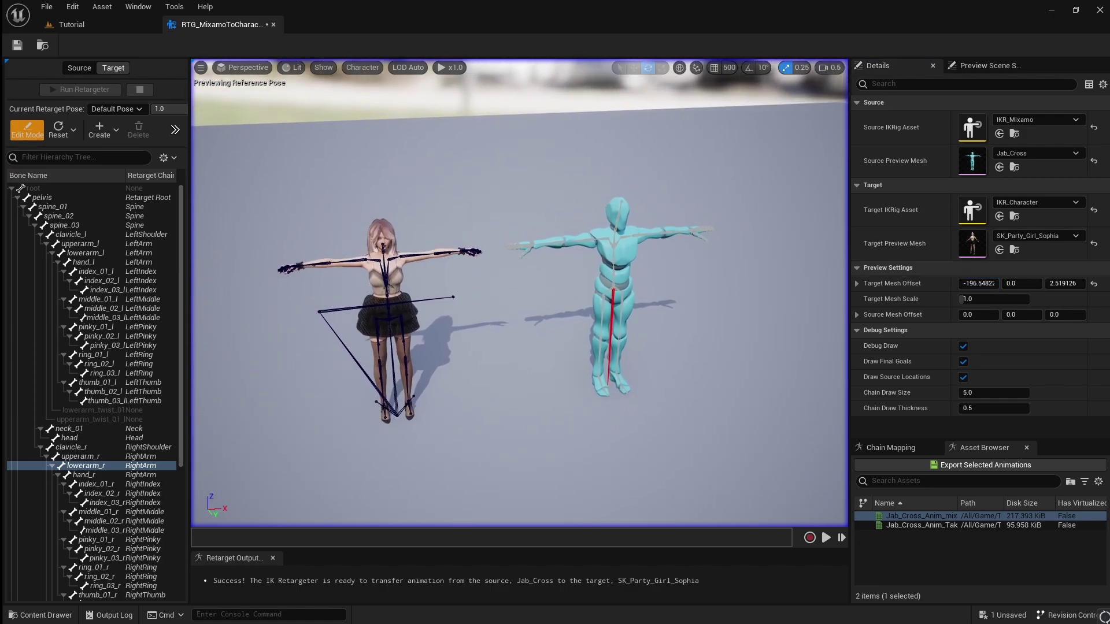
double_click(923, 515)
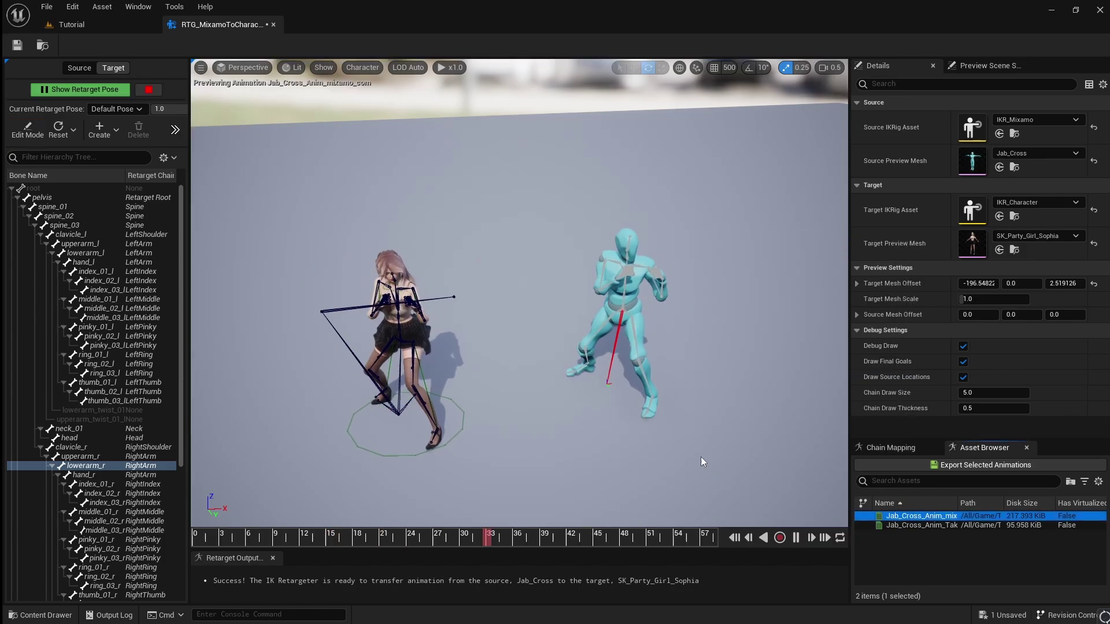
right_drag(520, 295, 543, 292)
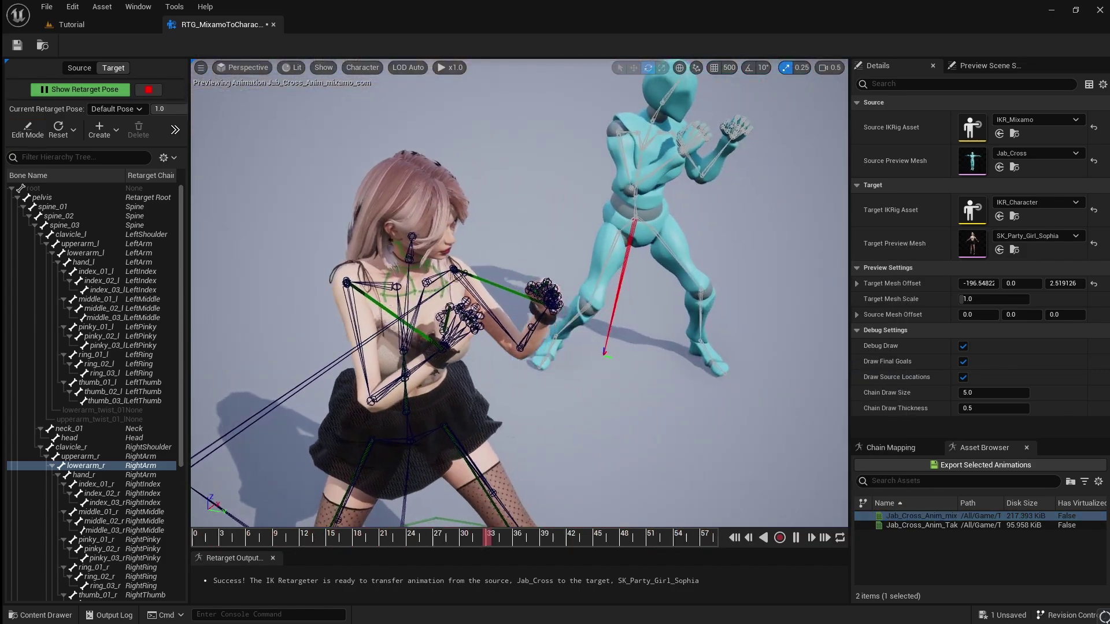
Step: Pause the Jab_Cross preview and set bone drawing to None to inspect the character's arms and hands
click(796, 538)
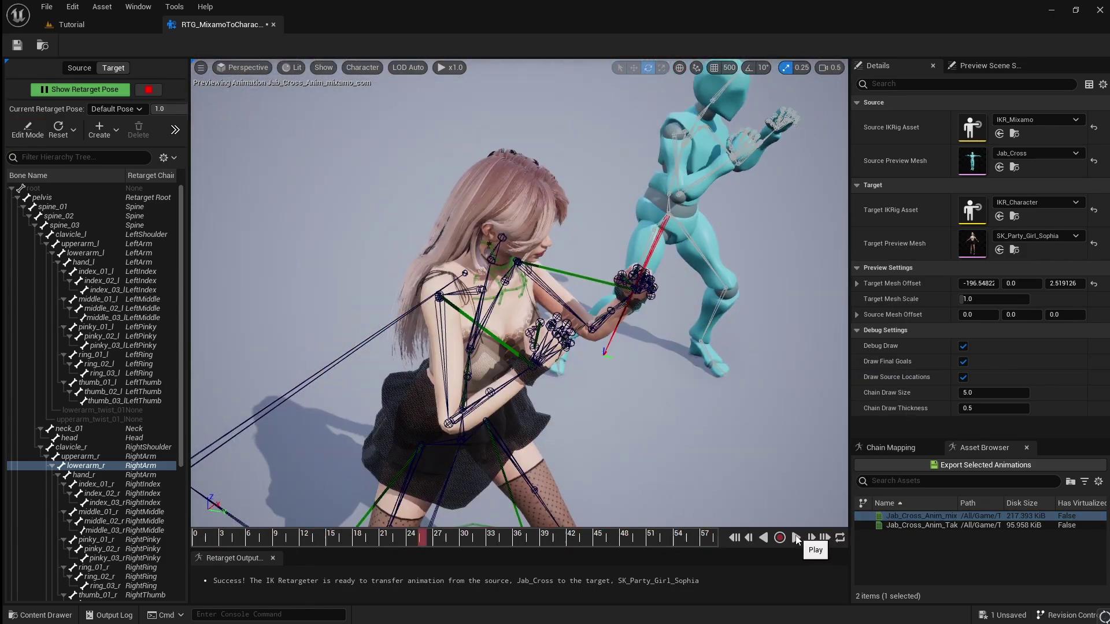
click(360, 67)
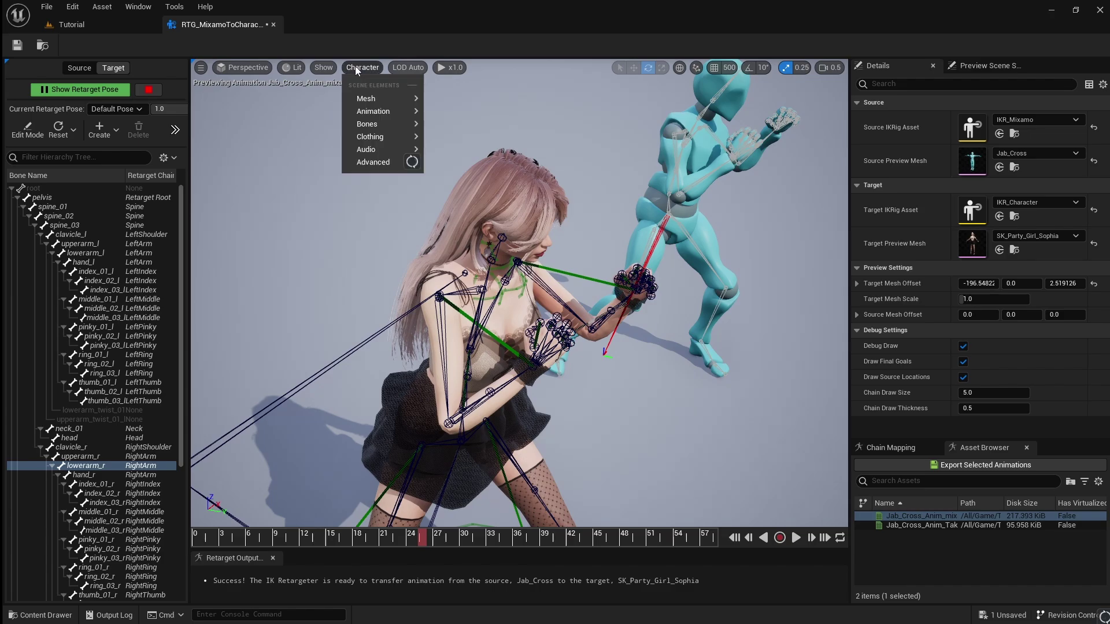
mouse_move(389, 121)
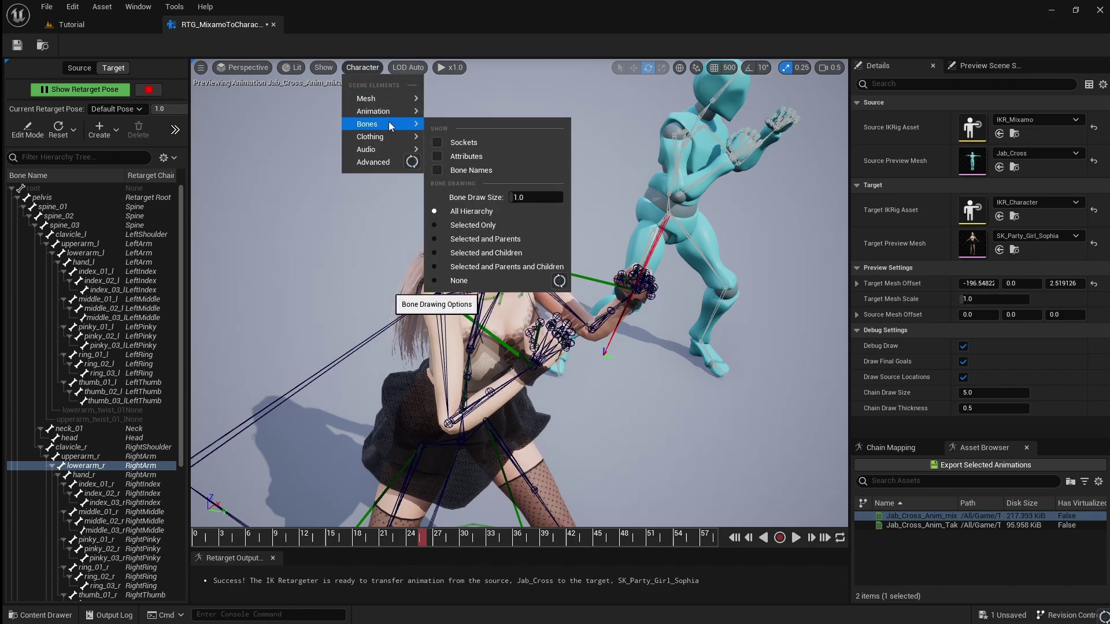
click(528, 278)
right_drag(519, 293, 612, 277)
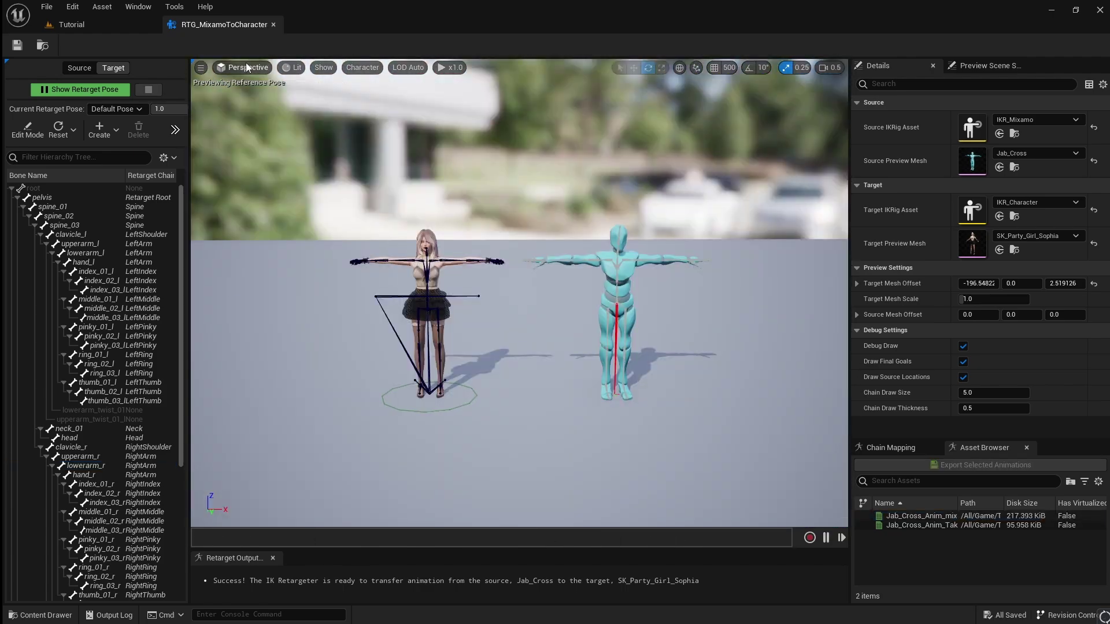
Step: Switch to the Left view, frame the target character and enable editing of its retarget pose
click(247, 67)
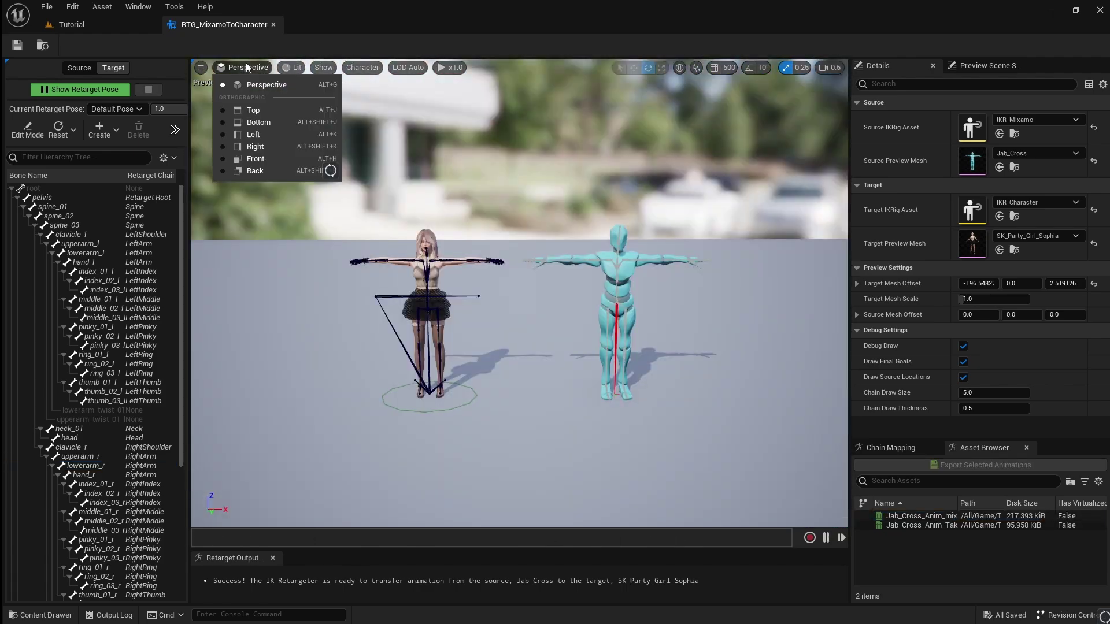
click(278, 134)
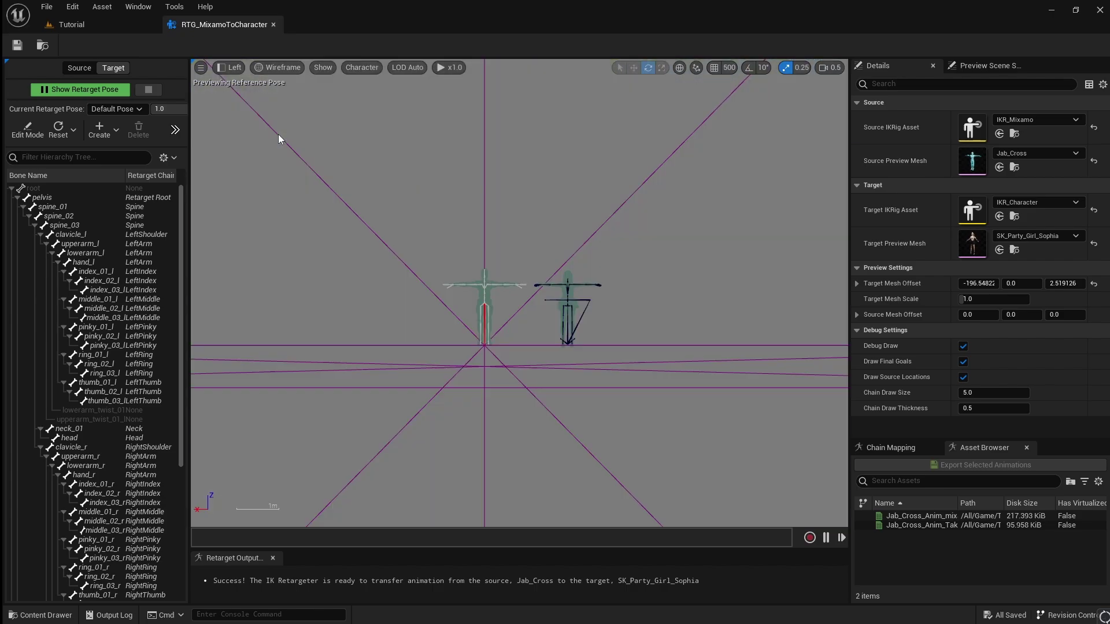
scroll(491, 297, up, 6)
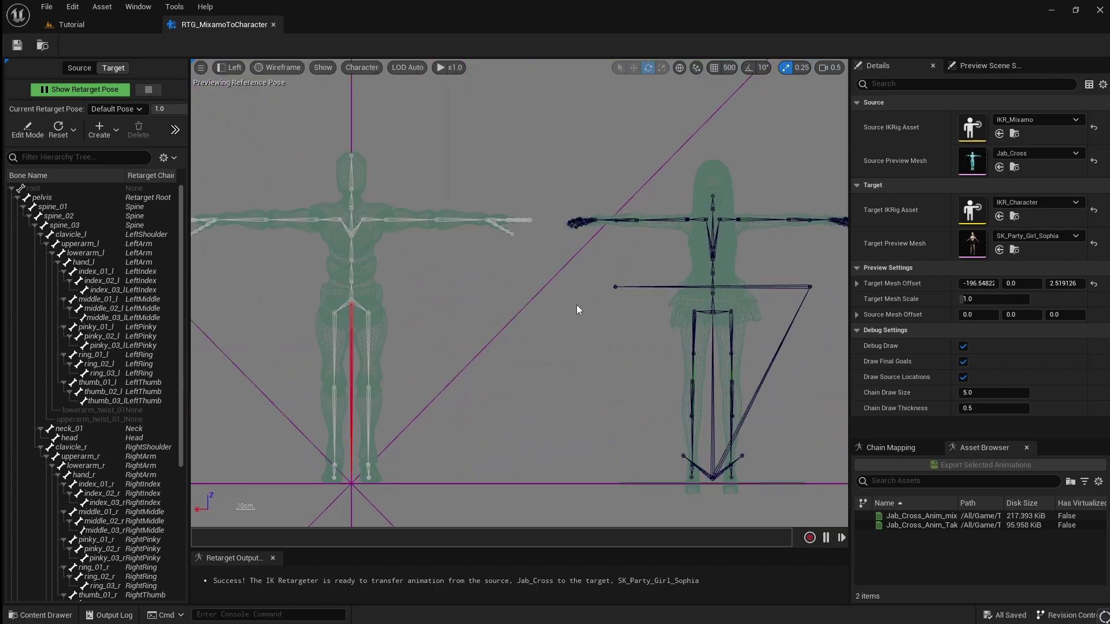
right_drag(671, 279, 497, 290)
scroll(558, 277, up, 5)
click(27, 129)
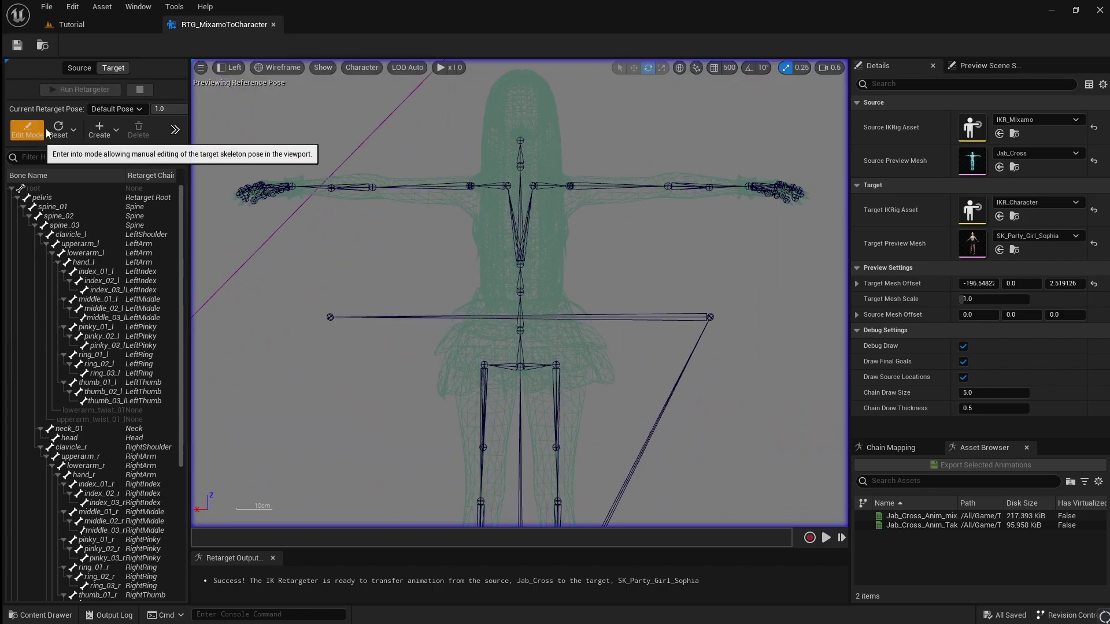
Step: Set the bone draw size to 0.2 so the finger bones of the left hand can be picked individually
scroll(376, 248, up, 6)
scroll(405, 228, up, 1)
right_drag(404, 227, 505, 329)
click(362, 67)
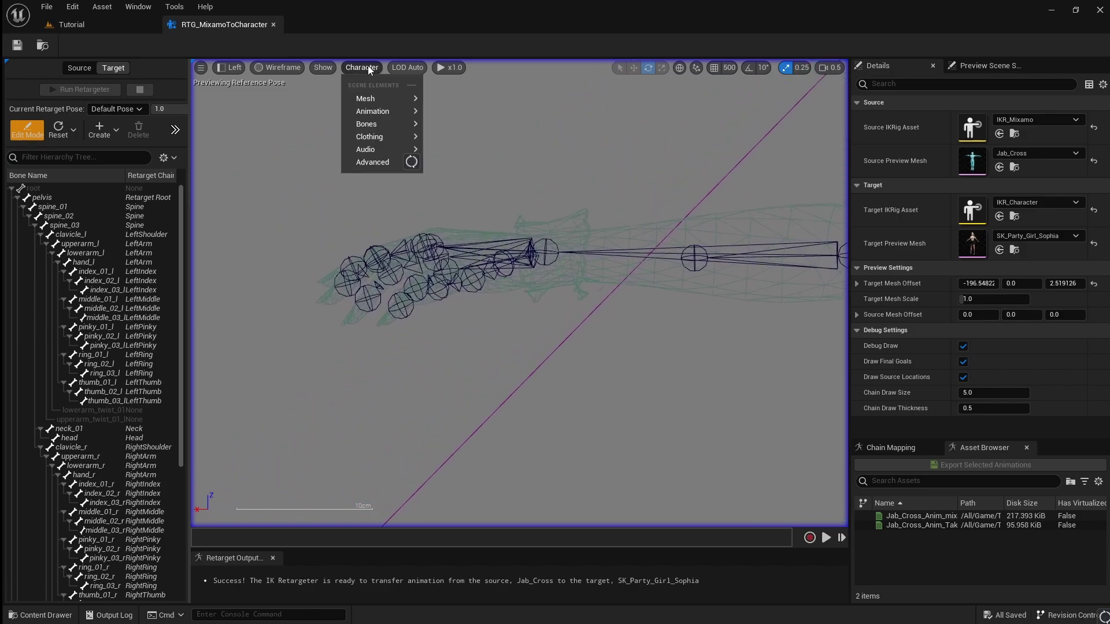
mouse_move(415, 131)
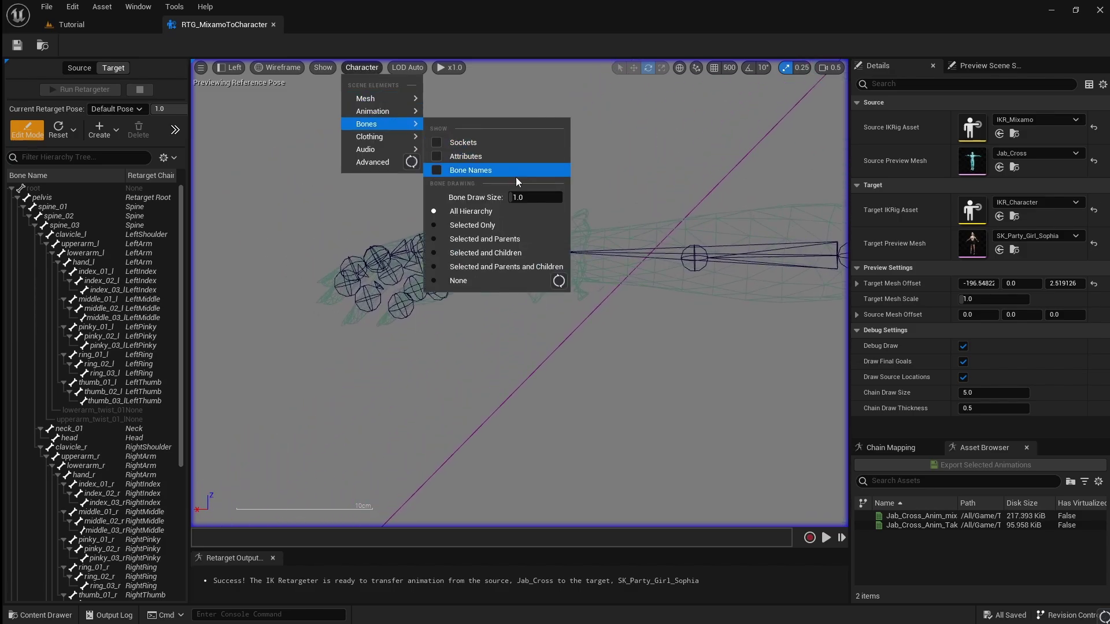
click(531, 196)
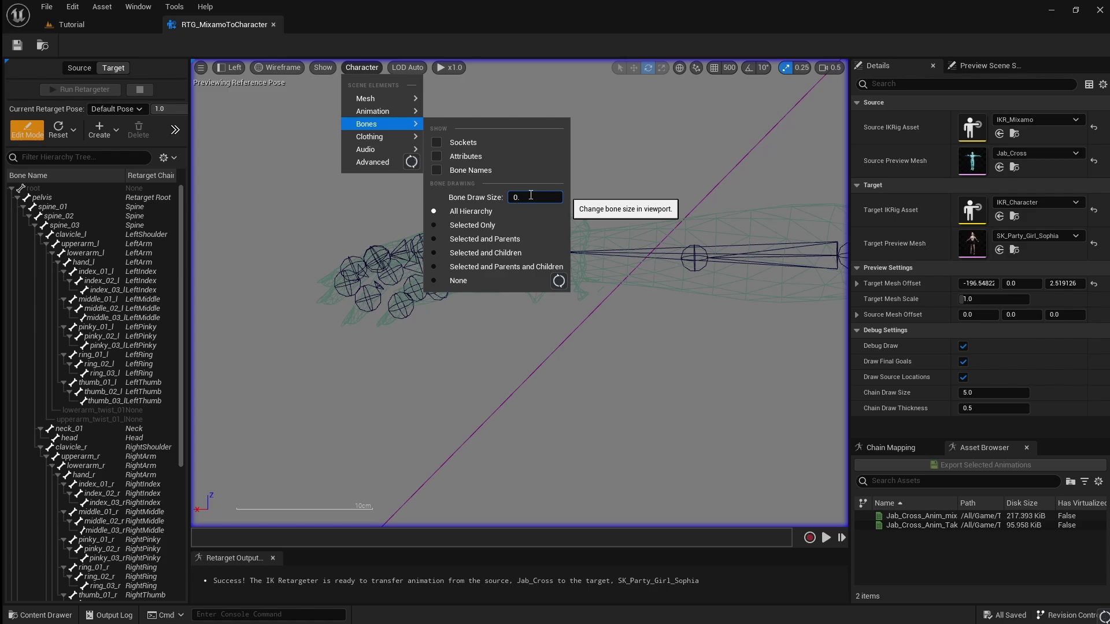
text(0.2)
key(Return)
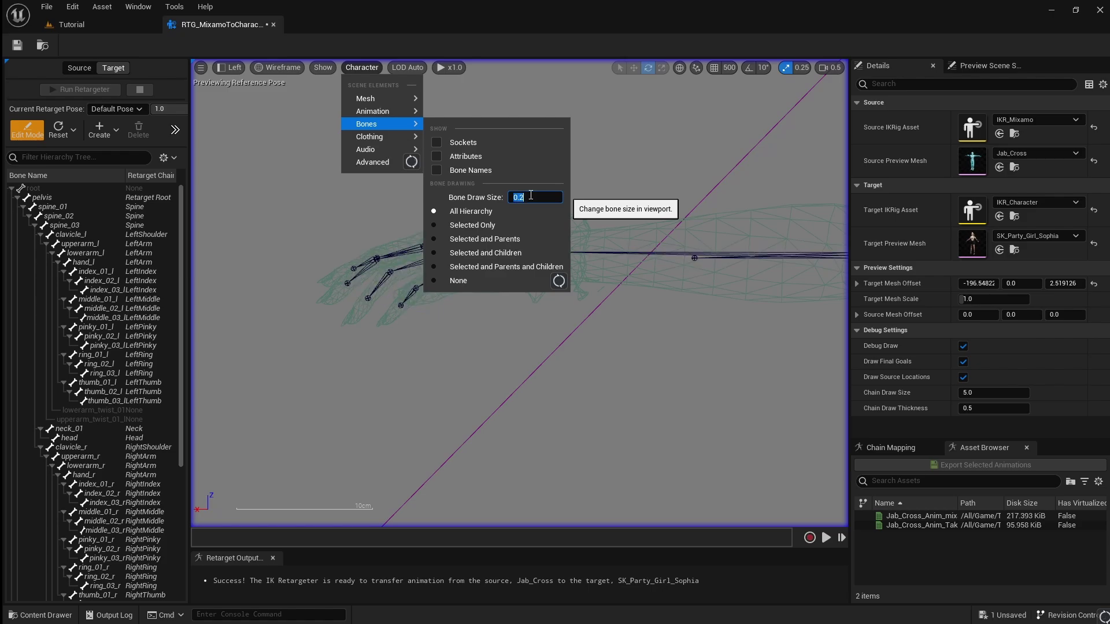
click(673, 181)
Step: Rotate hand_l slightly in the Left view to a relative offset of about 3.7, 0.3 and 6.5 degrees
scroll(464, 264, up, 2)
click(467, 243)
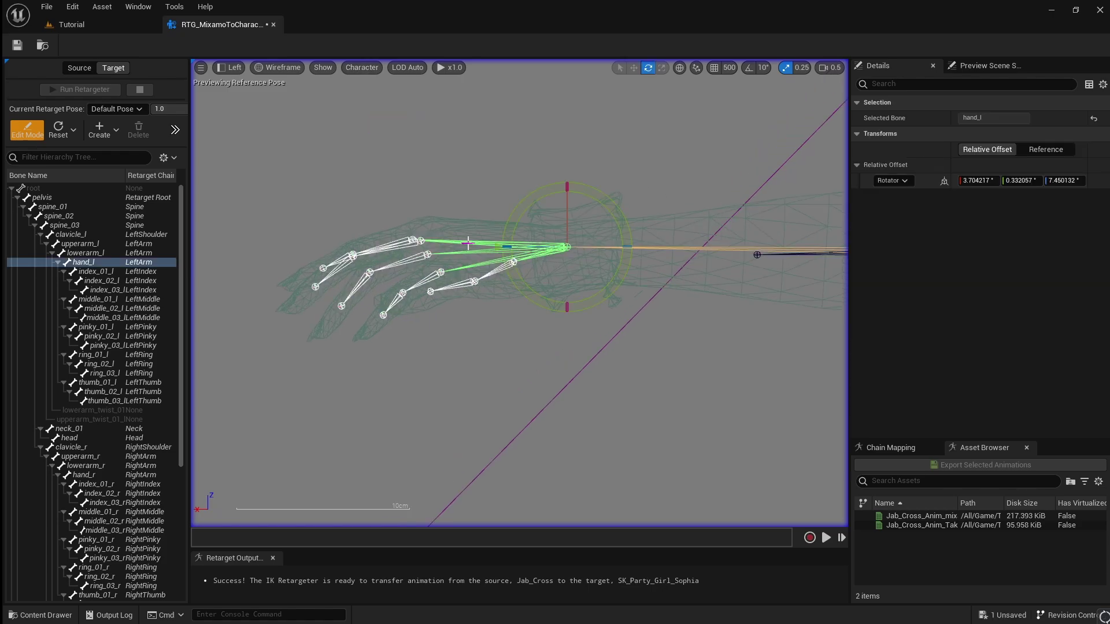
drag(515, 223, 517, 225)
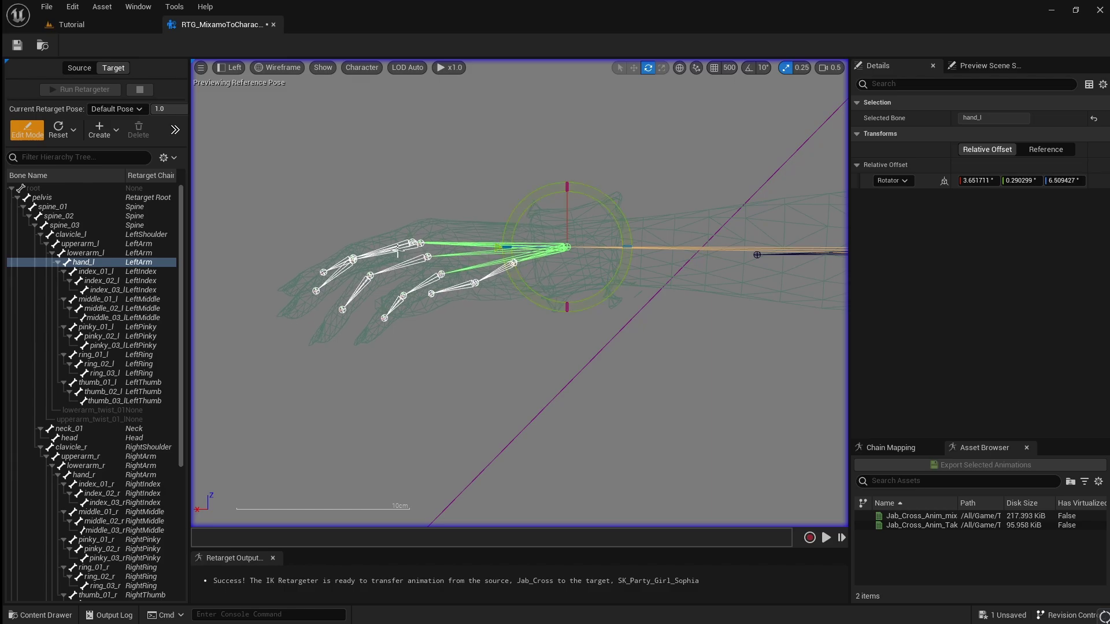
Step: Straighten the left index and middle fingers, rotating middle_01_l about 10 degrees and middle_02_l about 30 degrees
click(398, 252)
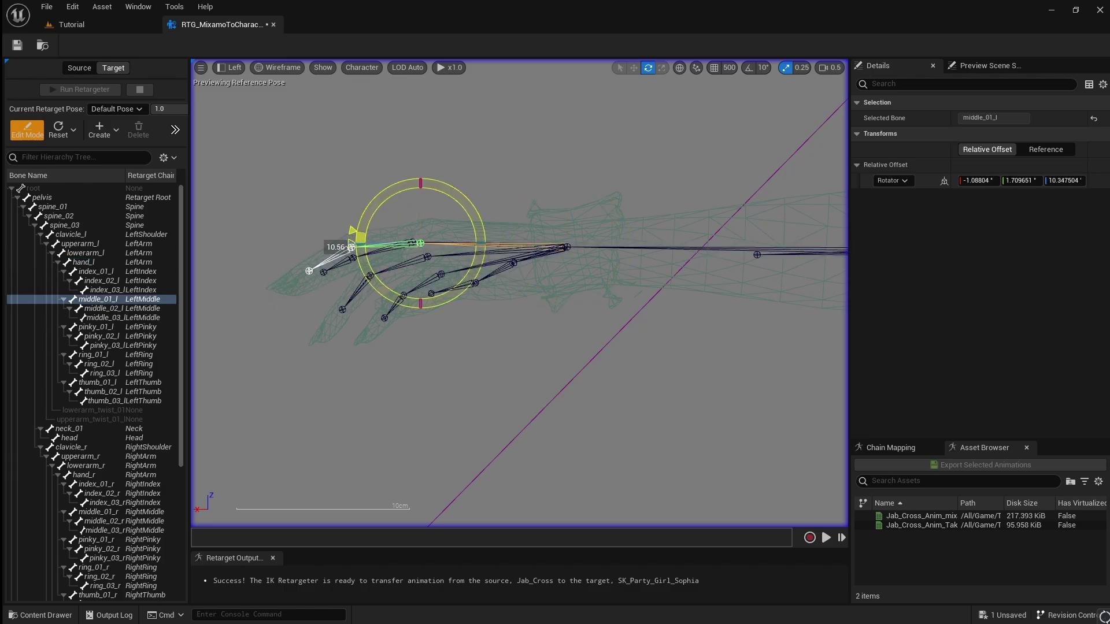
click(386, 250)
drag(370, 209, 387, 188)
click(334, 242)
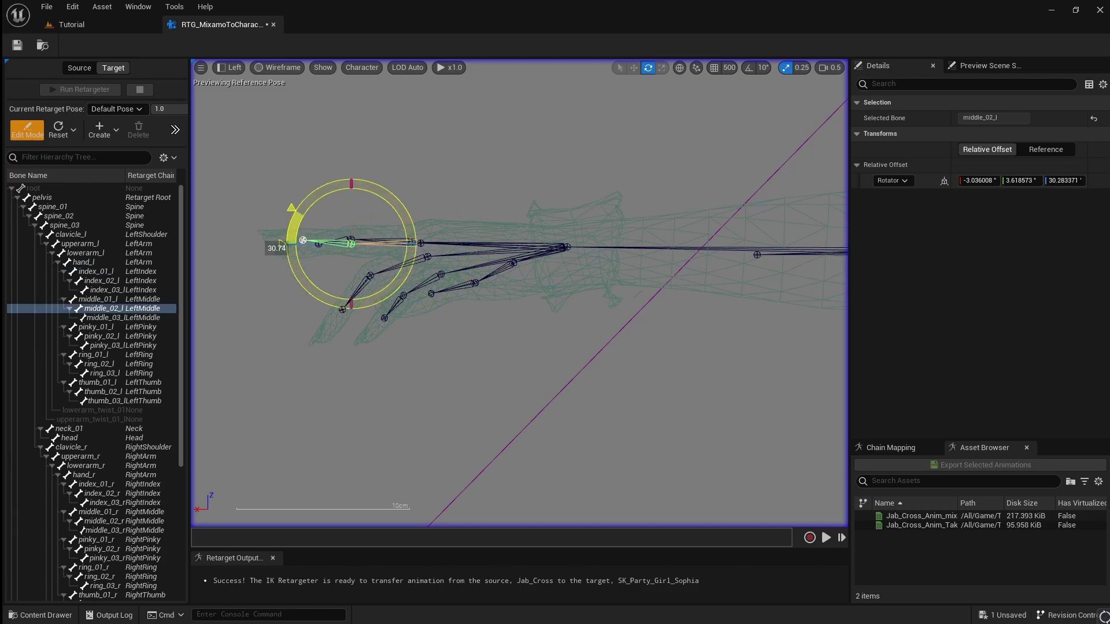
Step: Rotate the left ring and pinky finger bones to straighten both fingers in line with the hand
click(412, 264)
drag(367, 258, 407, 217)
click(361, 259)
click(427, 282)
drag(497, 300, 457, 289)
click(391, 272)
click(393, 274)
Step: Rotate hand_r slightly in the Left view to align the right hand with the forearm
click(573, 304)
scroll(573, 304, down, 3)
right_drag(573, 304, 501, 292)
scroll(501, 292, up, 3)
click(337, 215)
drag(394, 181, 396, 184)
Step: Straighten the right index and middle fingers, rotating middle_02_r about 26 degrees
click(493, 211)
mouse_move(543, 177)
mouse_down()
mouse_move(529, 160)
mouse_move(535, 178)
mouse_up()
click(503, 214)
click(567, 213)
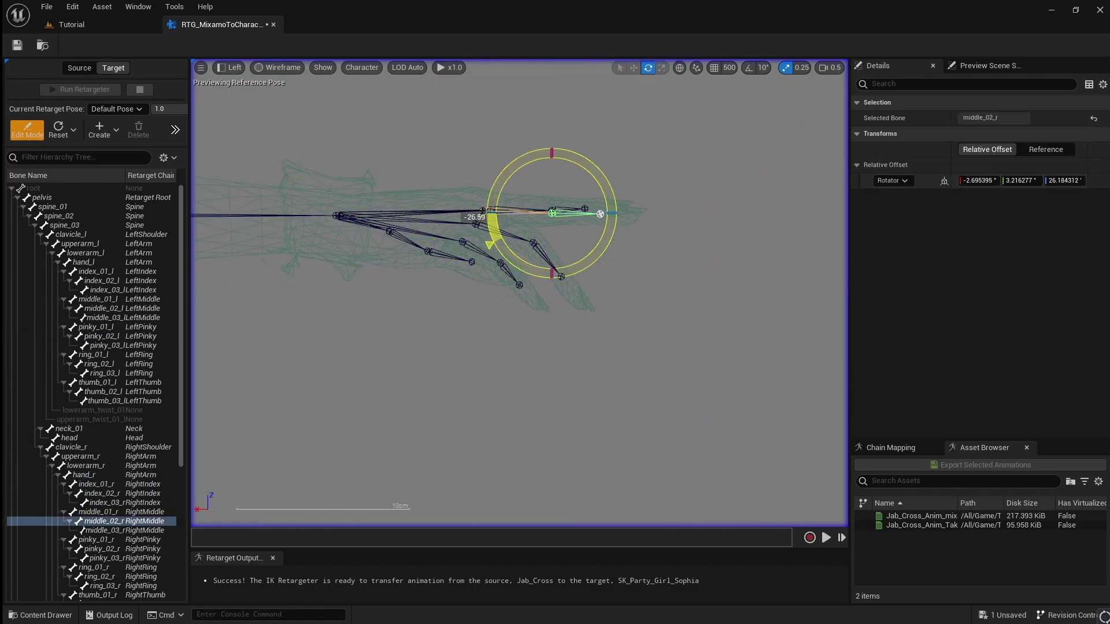
Step: Straighten the right ring and pinky fingers, rotating ring_02_r level and pinky_02_r about 23 degrees
click(546, 229)
drag(555, 174, 551, 172)
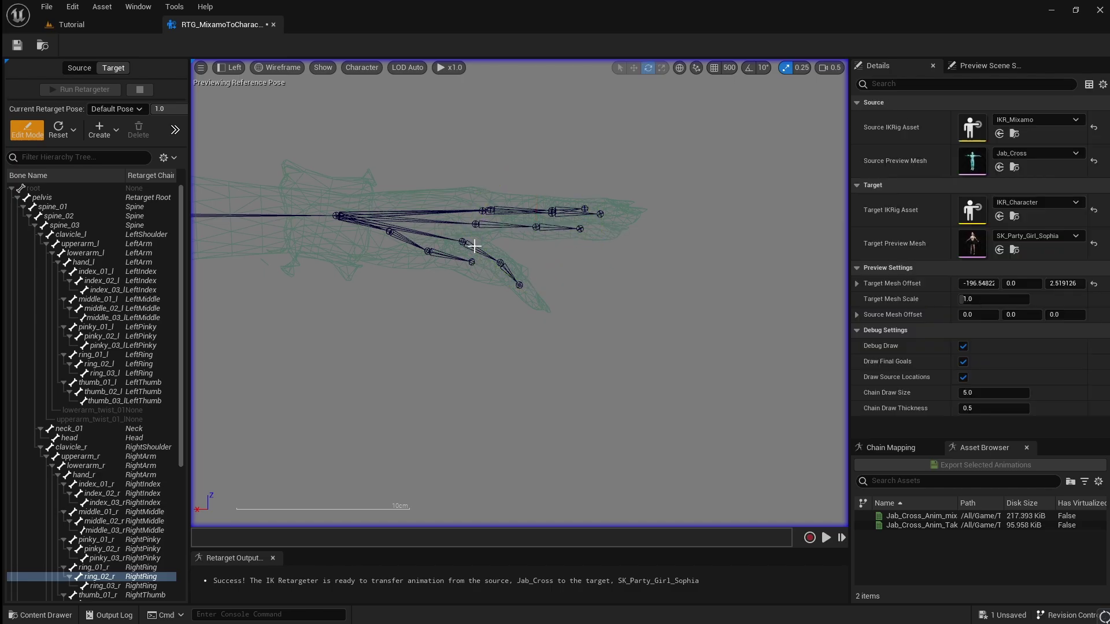
click(471, 245)
drag(486, 187, 466, 178)
click(506, 245)
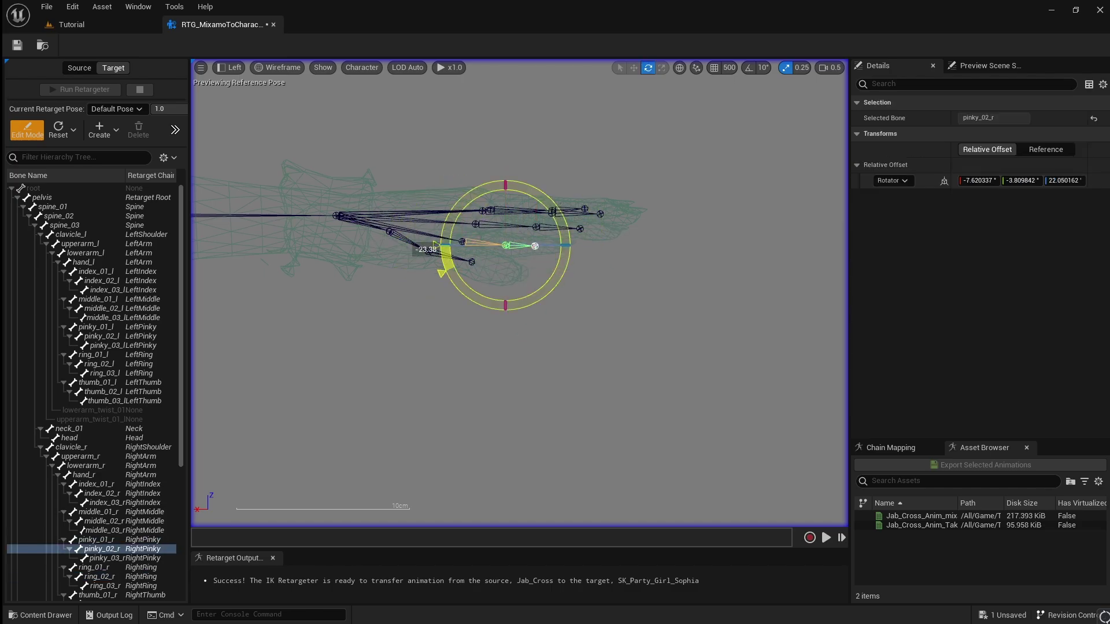
click(453, 314)
Step: Return to the Perspective view and preview Jab_Cross_Anim_mixamo_com with the straightened fingers
scroll(486, 293, down, 10)
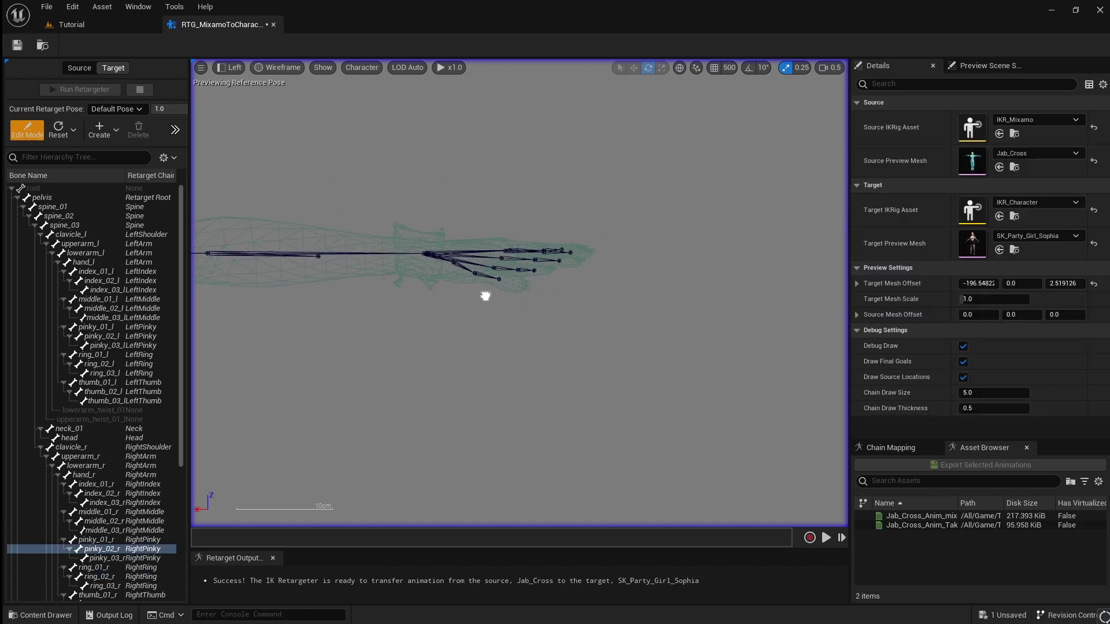
click(227, 70)
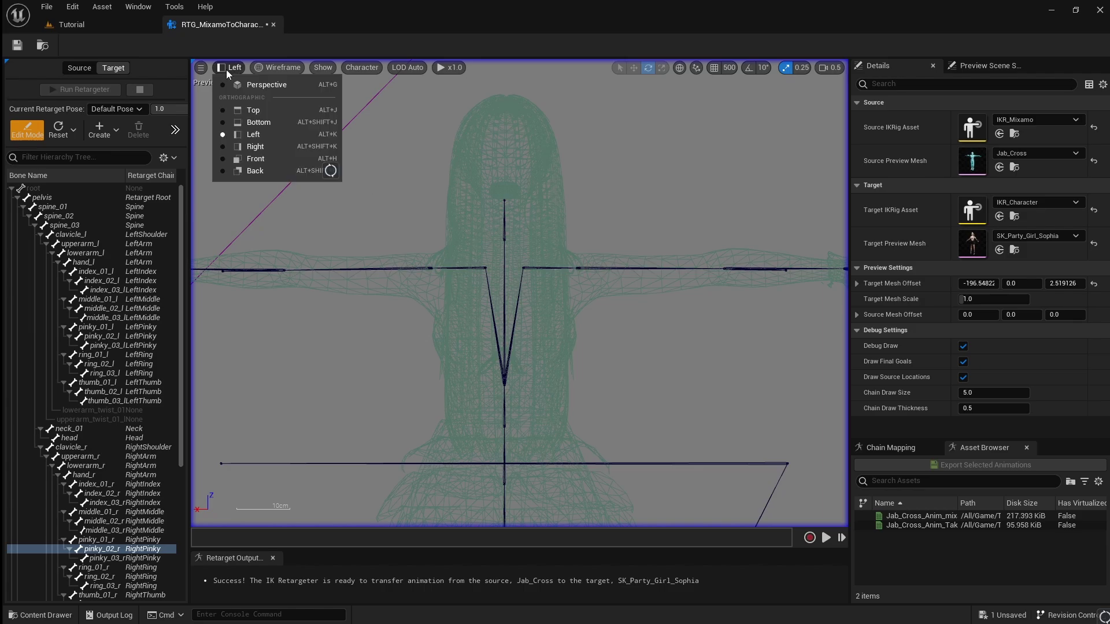
click(254, 82)
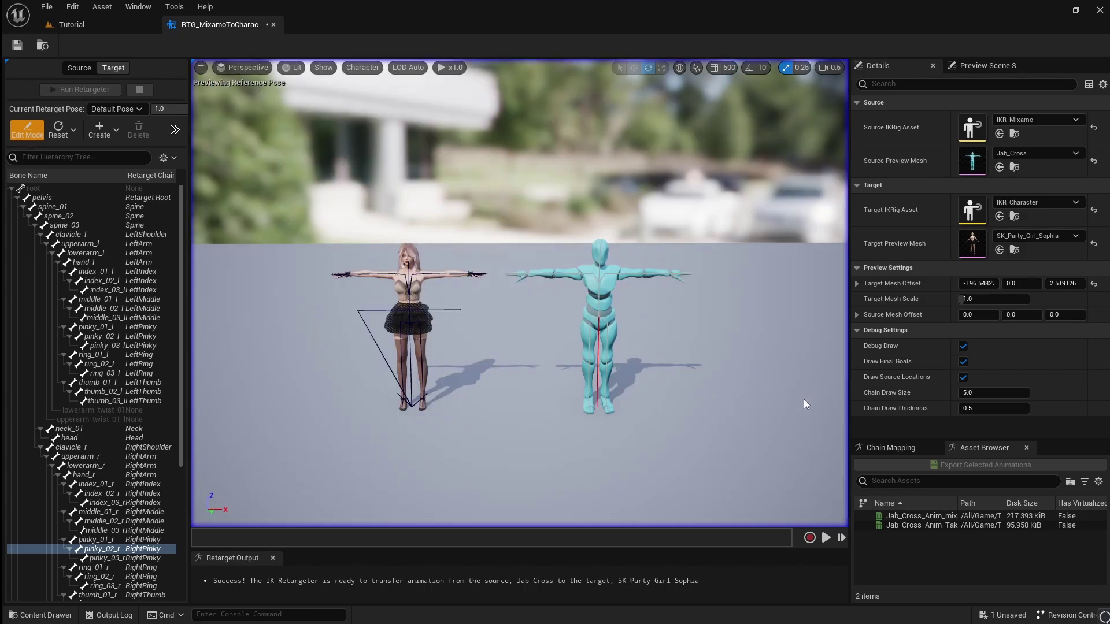
click(978, 515)
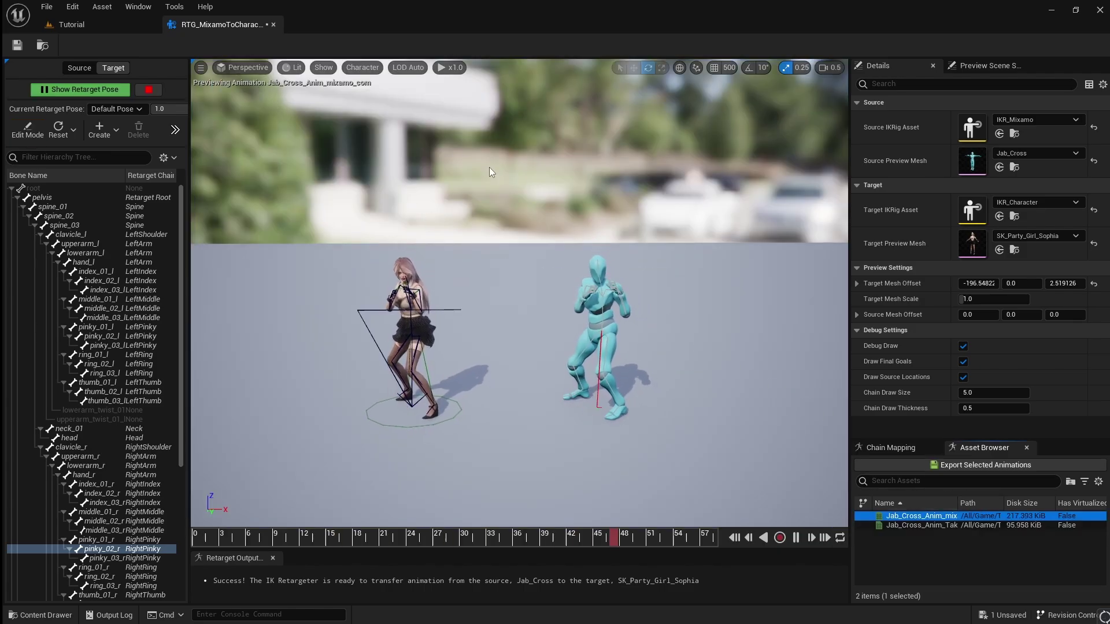
Step: Set bone drawing to None to hide the skeleton overlay on the character
click(375, 70)
mouse_move(400, 122)
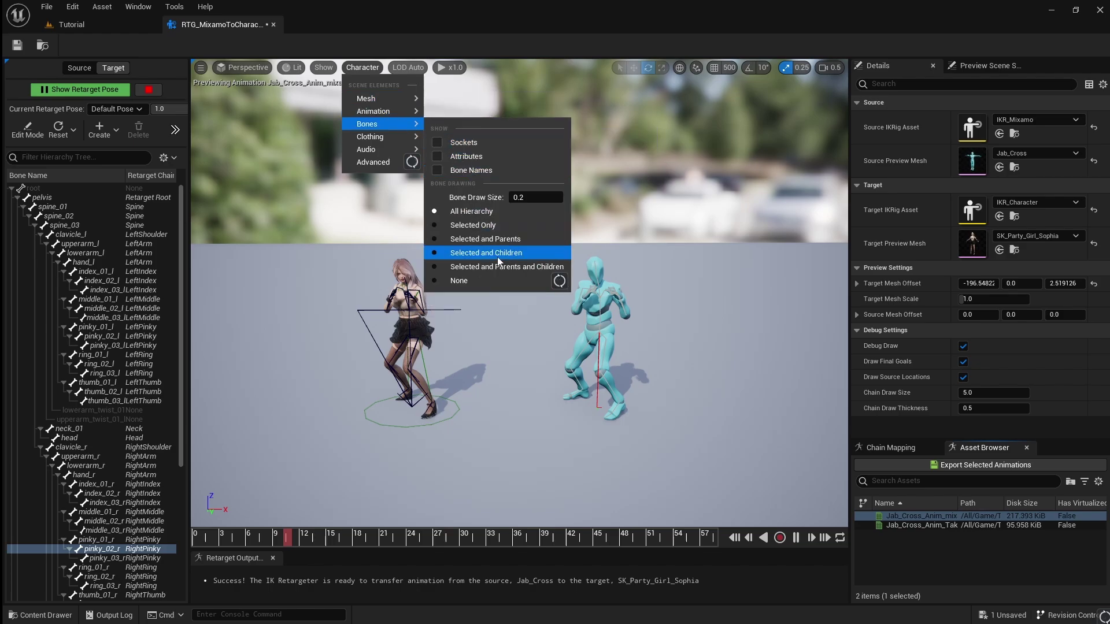
click(498, 279)
Step: Pause the Jab_Cross preview and examine the character's hands and fingers up close
mouse_move(607, 348)
right_down()
mouse_move(557, 348)
mouse_move(636, 347)
mouse_move(607, 348)
right_up()
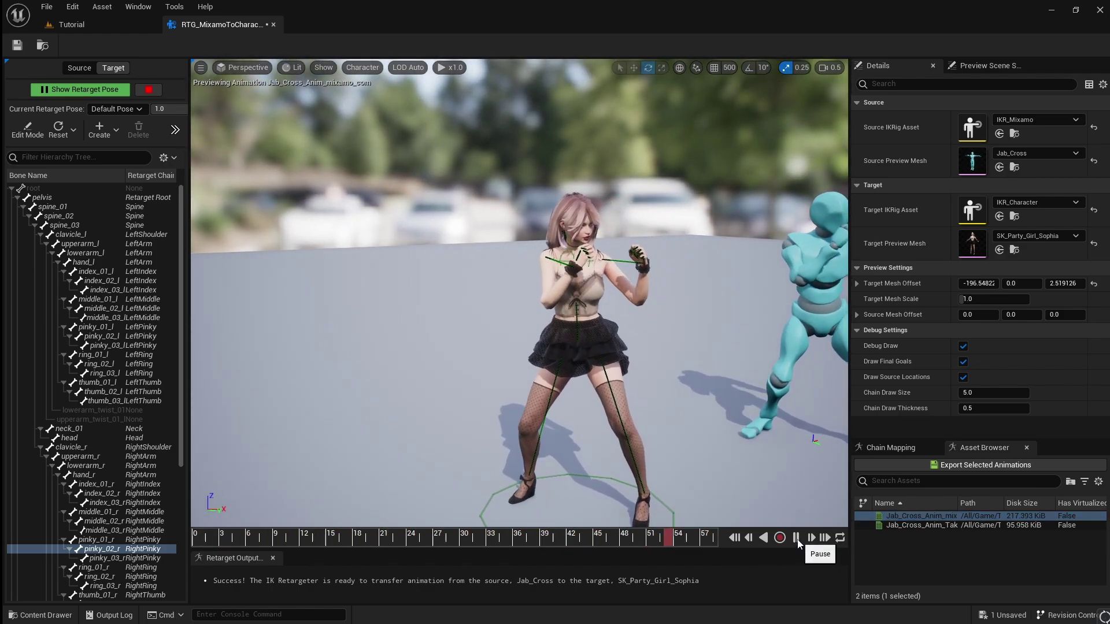
click(796, 539)
key(w)
right_drag(737, 401, 722, 365)
scroll(737, 401, down, 1)
key(w)
key(d)
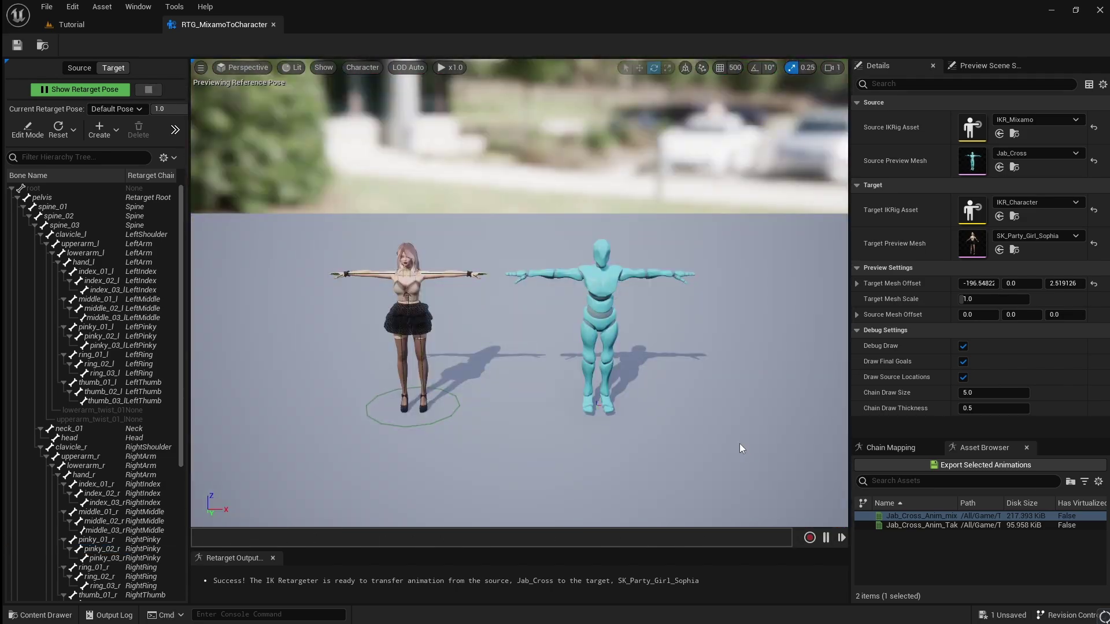
Step: Export the retargeted Jab_Cross_Anim_mixamo_com to Content/Tutorial/Animations and open the exported animation sequence
mouse_move(922, 515)
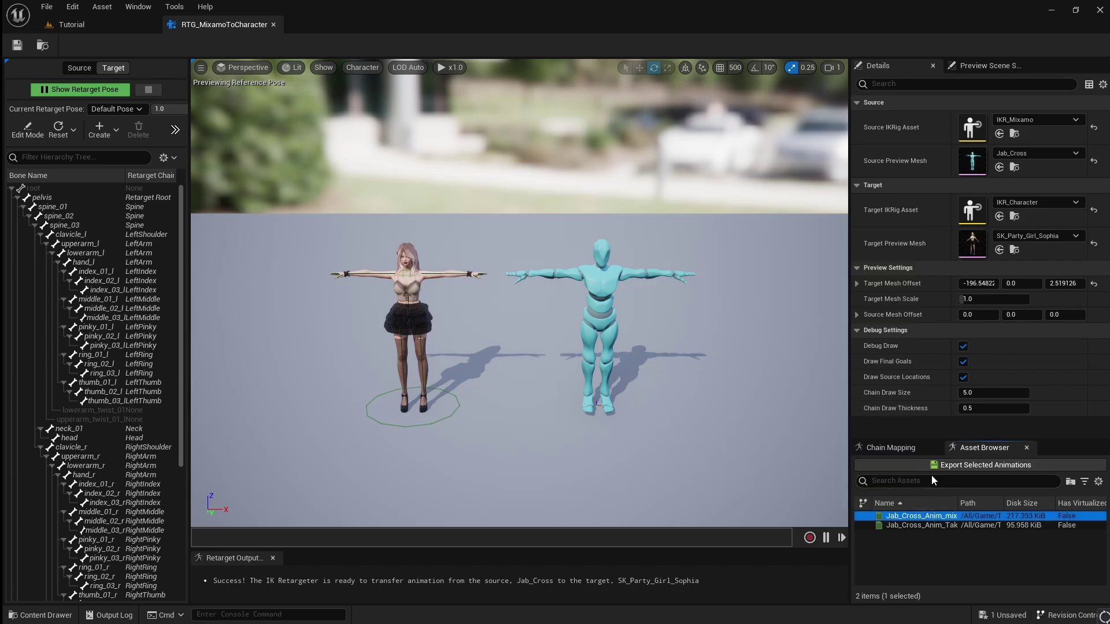
click(934, 468)
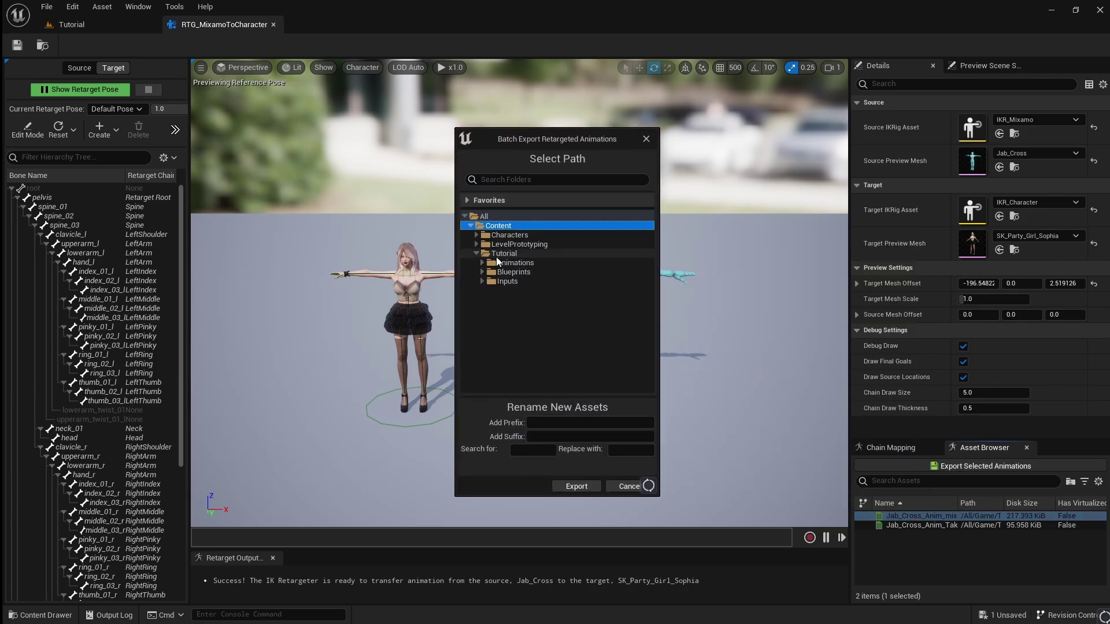
click(583, 486)
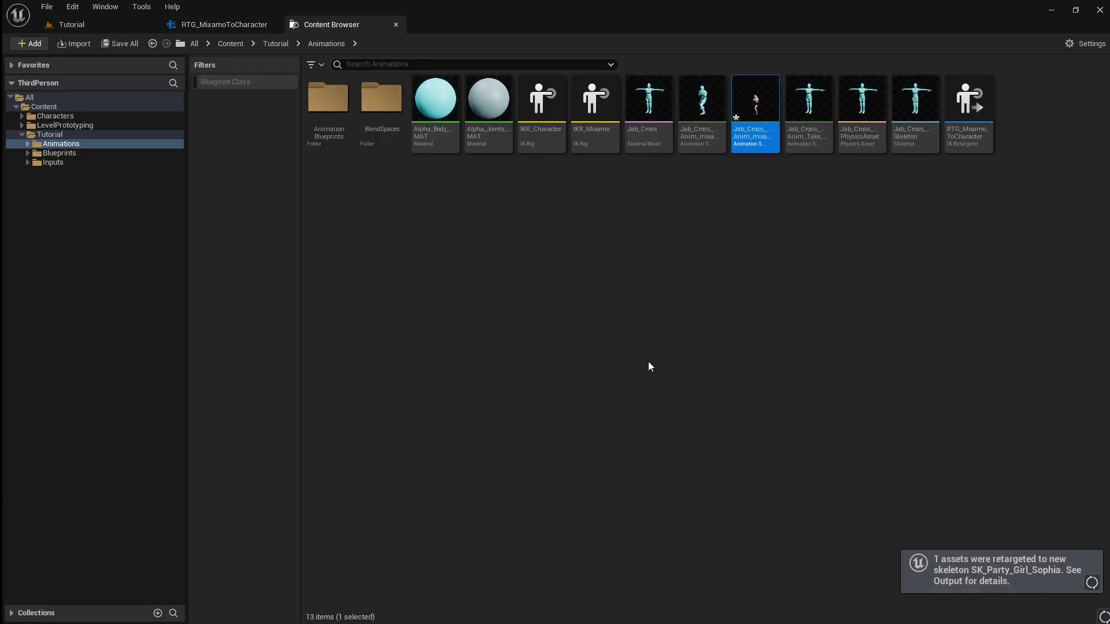
double_click(747, 125)
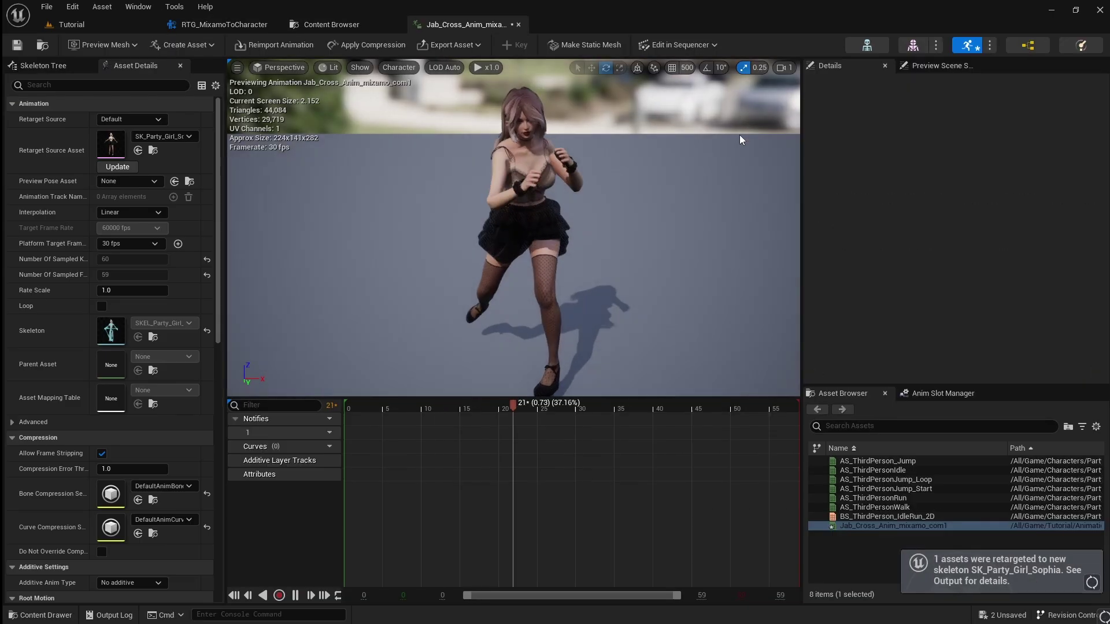